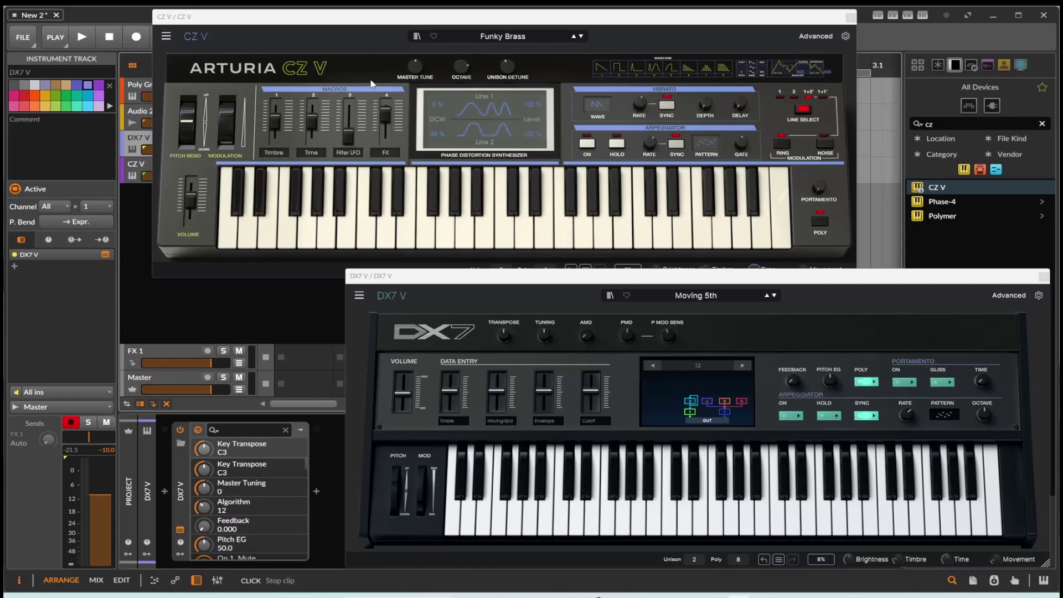
Step: Try algorithm 13 on the DX7 V, return to algorithm 12, and briefly view the CZ V's advanced panel
{"action": "left_click", "coordinate": [717, 384]}
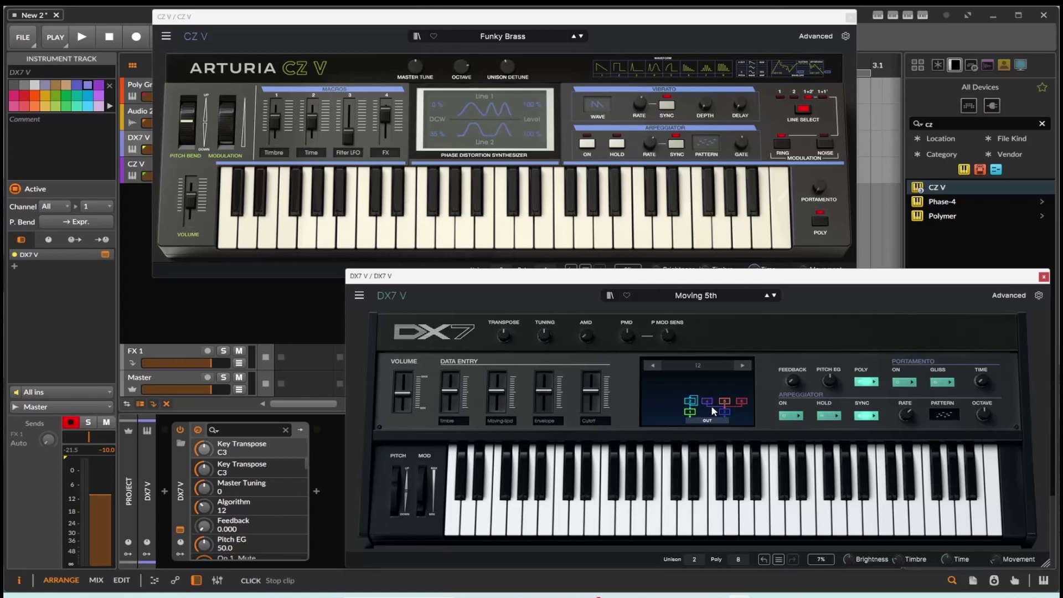
{"action": "left_click", "coordinate": [743, 363]}
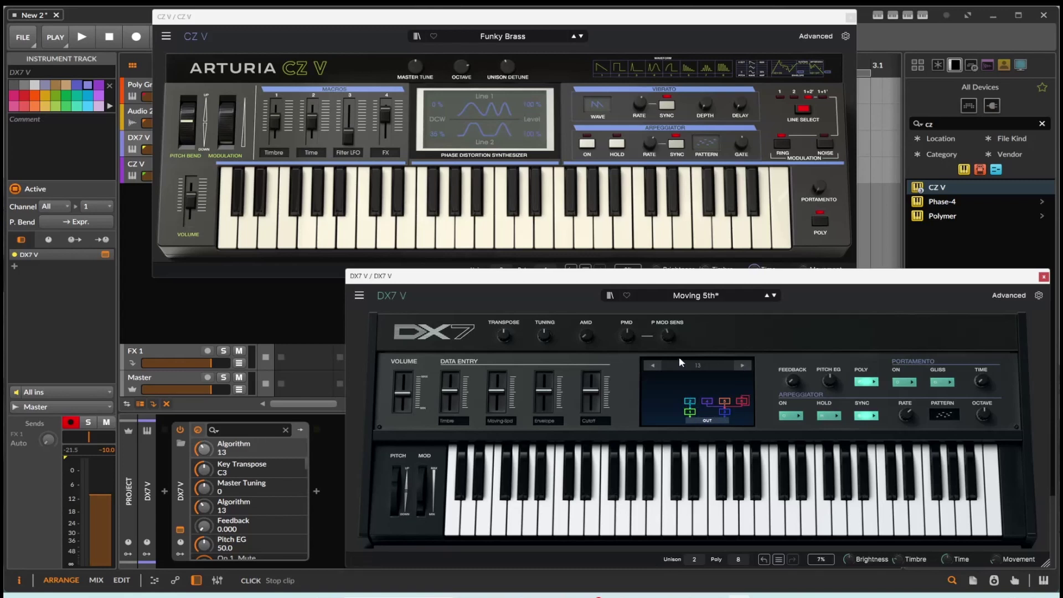
{"action": "left_click", "coordinate": [651, 365]}
{"action": "left_click", "coordinate": [286, 73]}
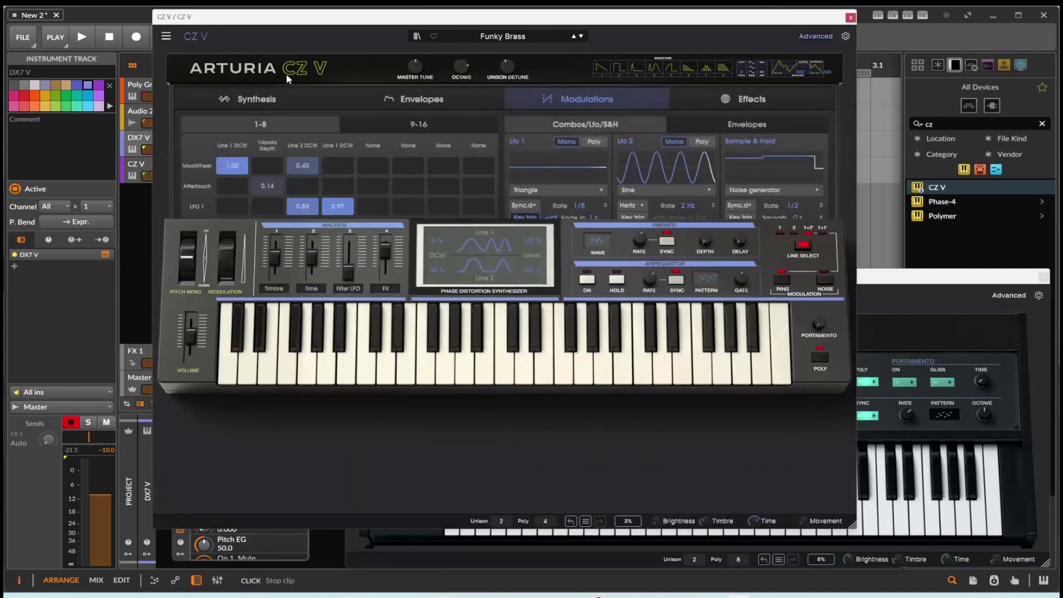
{"action": "left_click", "coordinate": [816, 36]}
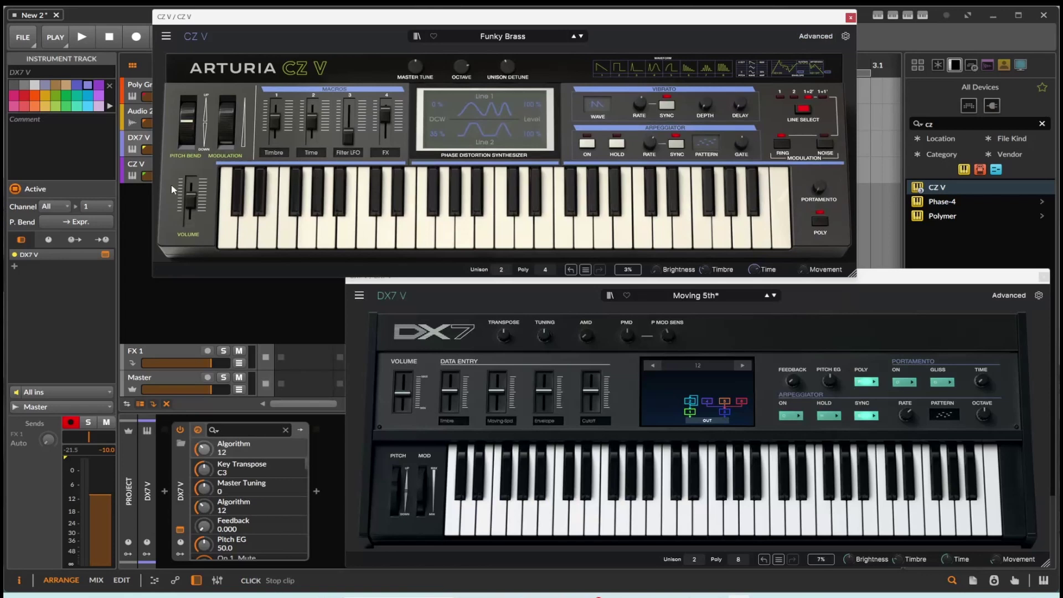
Step: Raise the track volumes of CZ V to -1.4 dB and of DX7 V and Poly Grid to -1.6 dB
{"action": "left_click", "coordinate": [131, 166]}
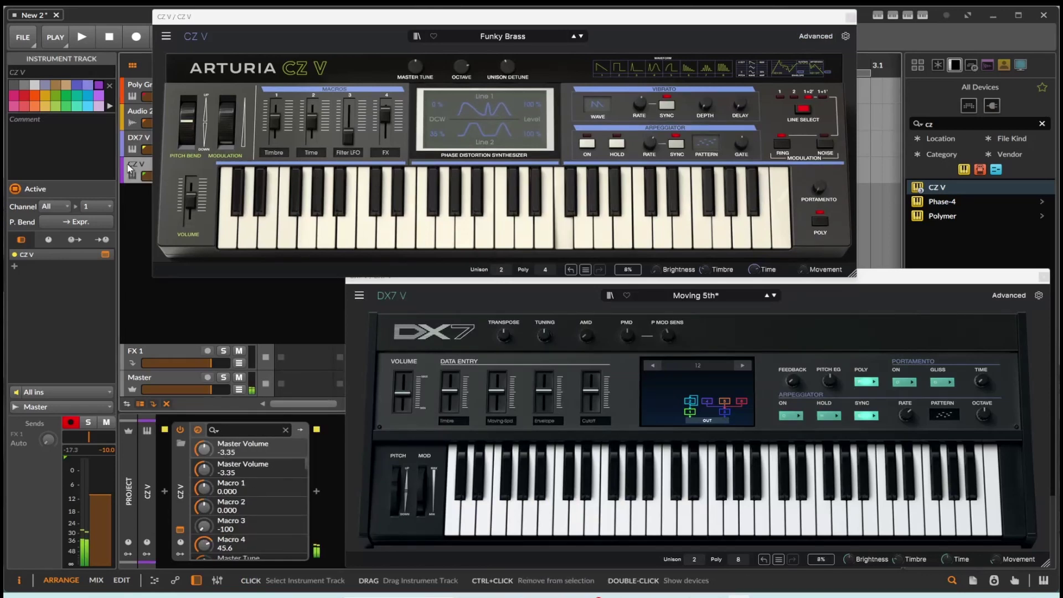
{"action": "left_click_drag", "start_coordinate": [288, 23], "coordinate": [401, 44]}
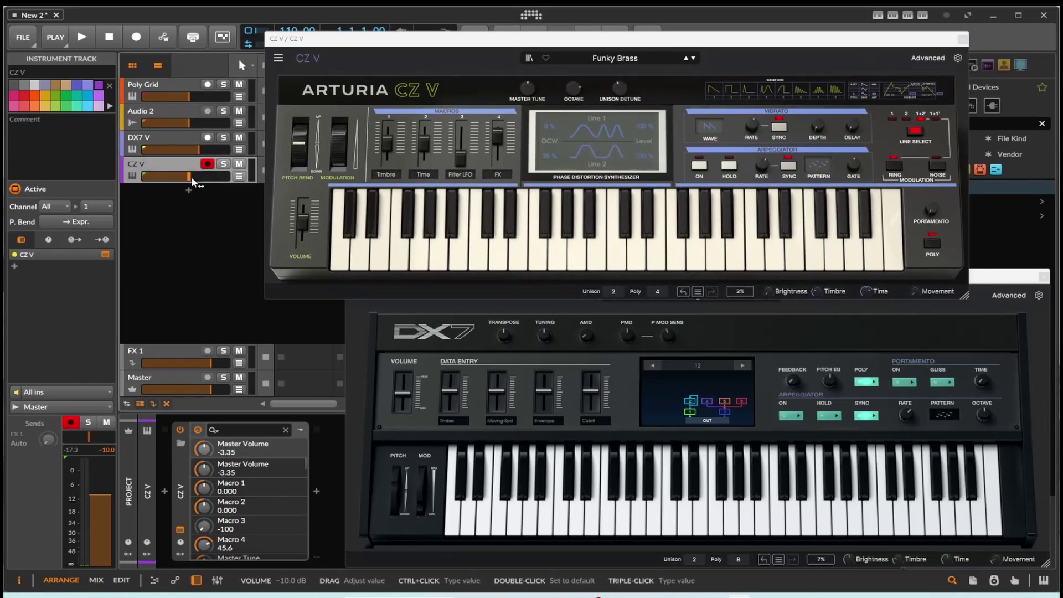
{"action": "left_click_drag", "start_coordinate": [193, 181], "coordinate": [212, 150]}
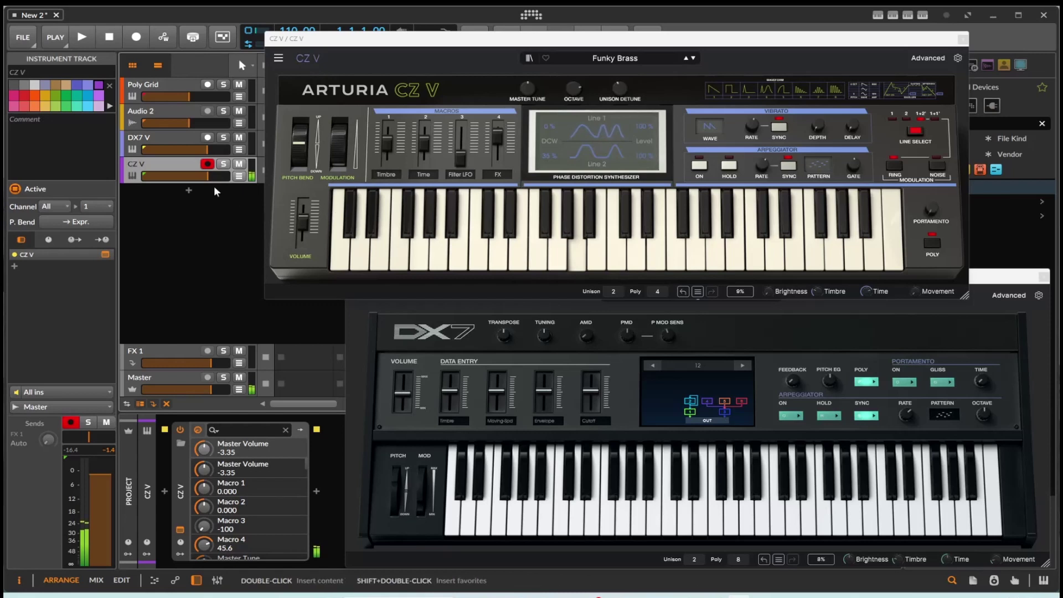
{"action": "left_click_drag", "start_coordinate": [189, 97], "coordinate": [210, 96]}
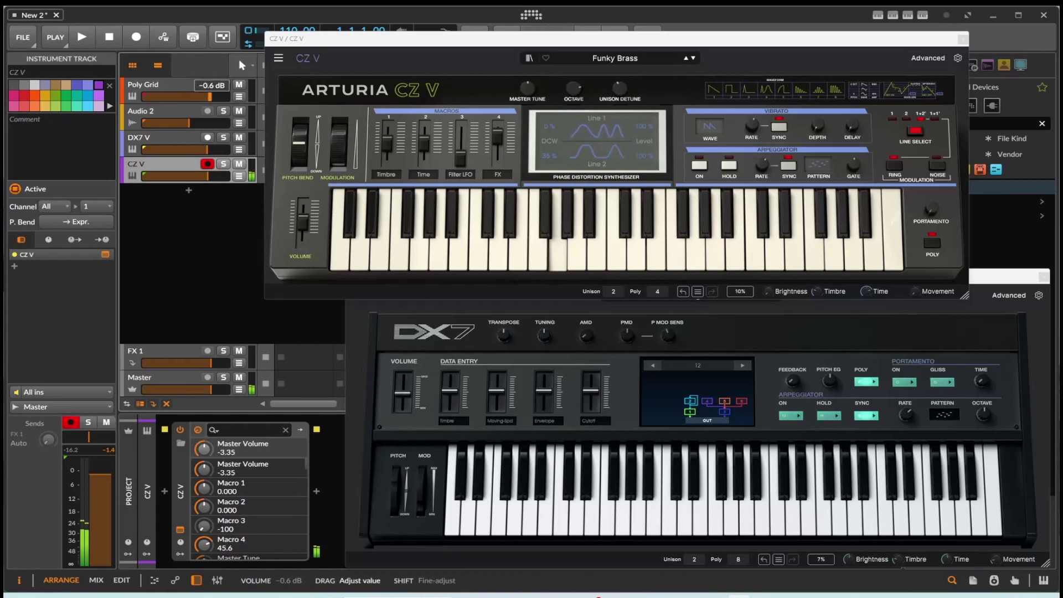
Step: Select the DX7 V track and look over the CZ V's advanced modulation settings
{"action": "left_click", "coordinate": [181, 142]}
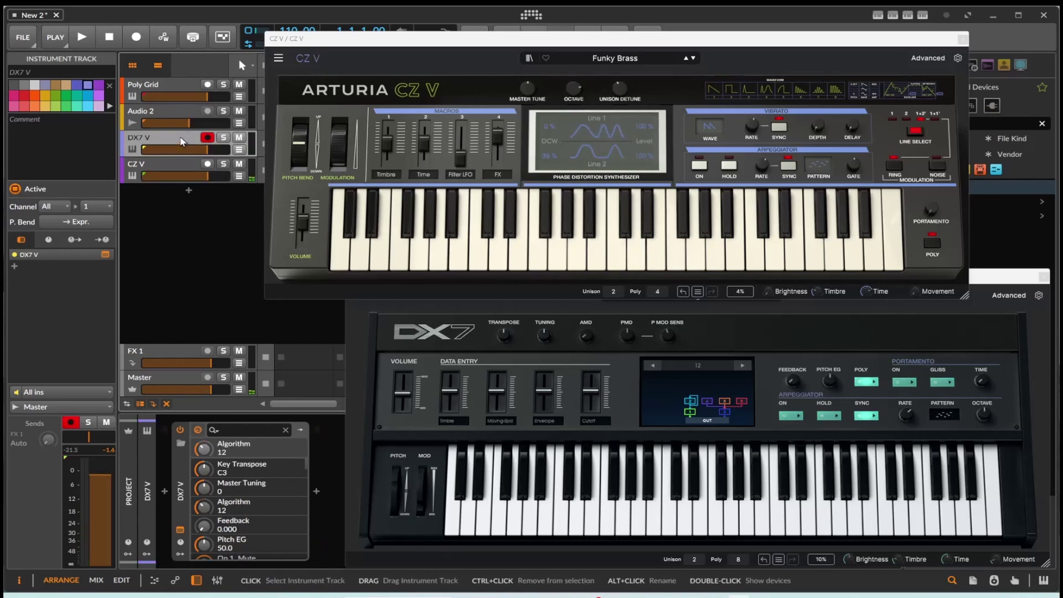
{"action": "mouse_move", "coordinate": [505, 401]}
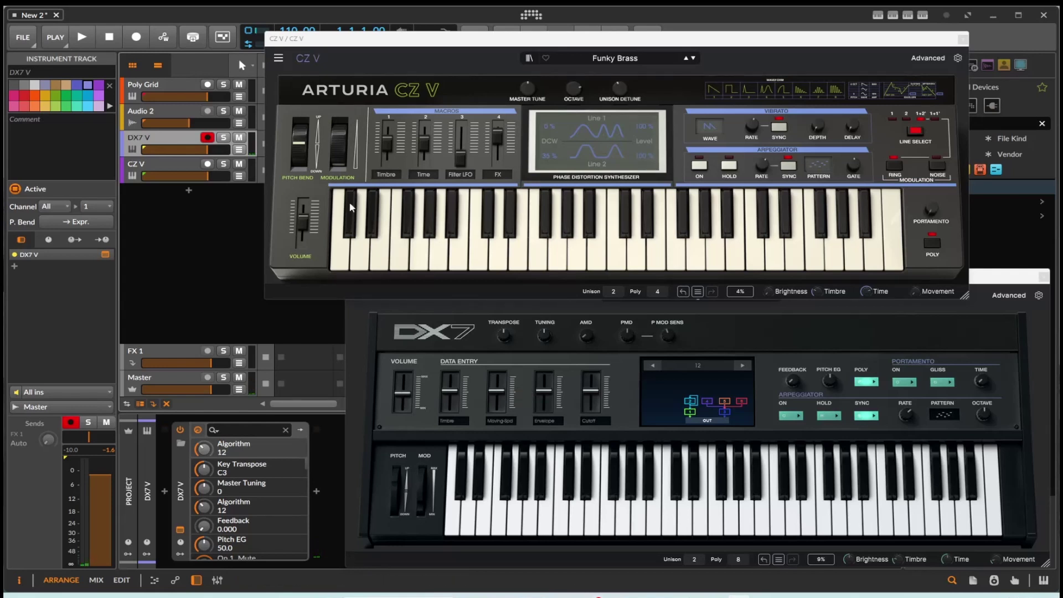
{"action": "left_click", "coordinate": [356, 103]}
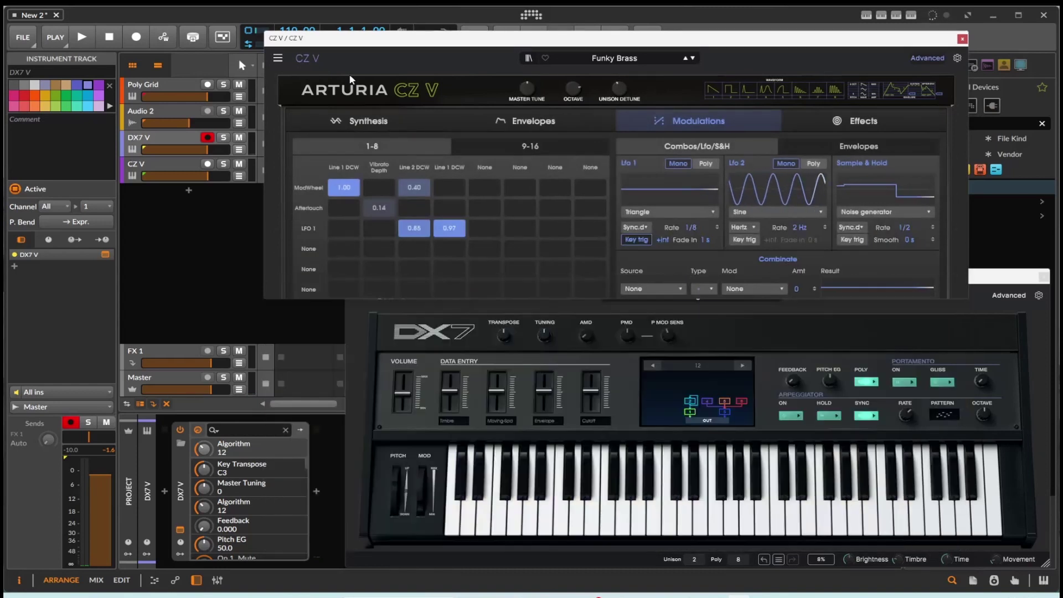
{"action": "left_click", "coordinate": [427, 125]}
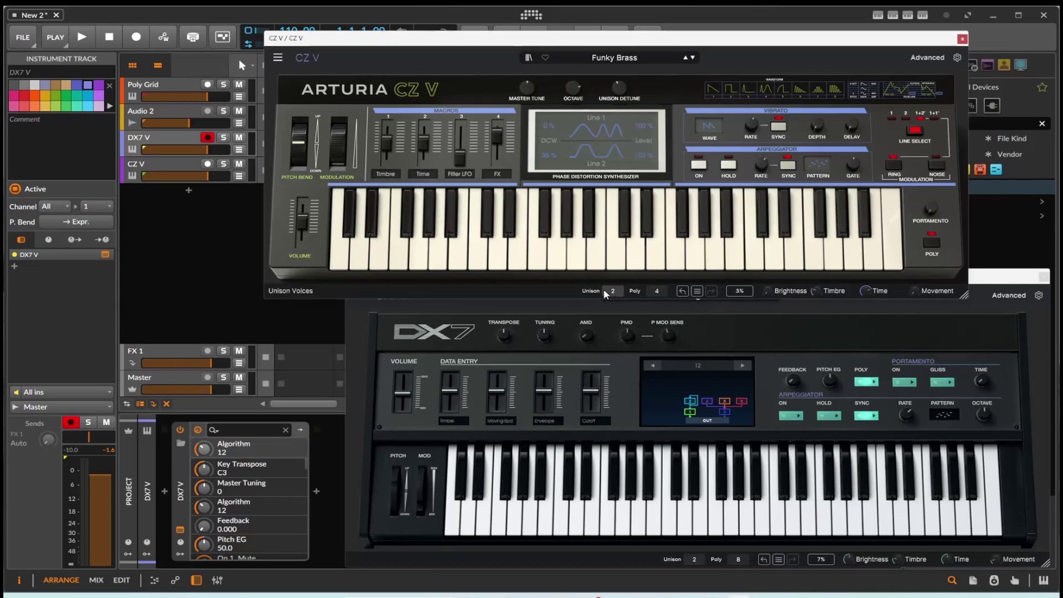
Step: Set the DX7 V's Master Tuning to -18 and briefly check the CZ V's modulation matrix again
{"action": "mouse_move", "coordinate": [545, 335]}
{"action": "left_mouse_down"}
{"action": "mouse_move", "coordinate": [545, 351]}
{"action": "mouse_move", "coordinate": [546, 340]}
{"action": "left_mouse_up"}
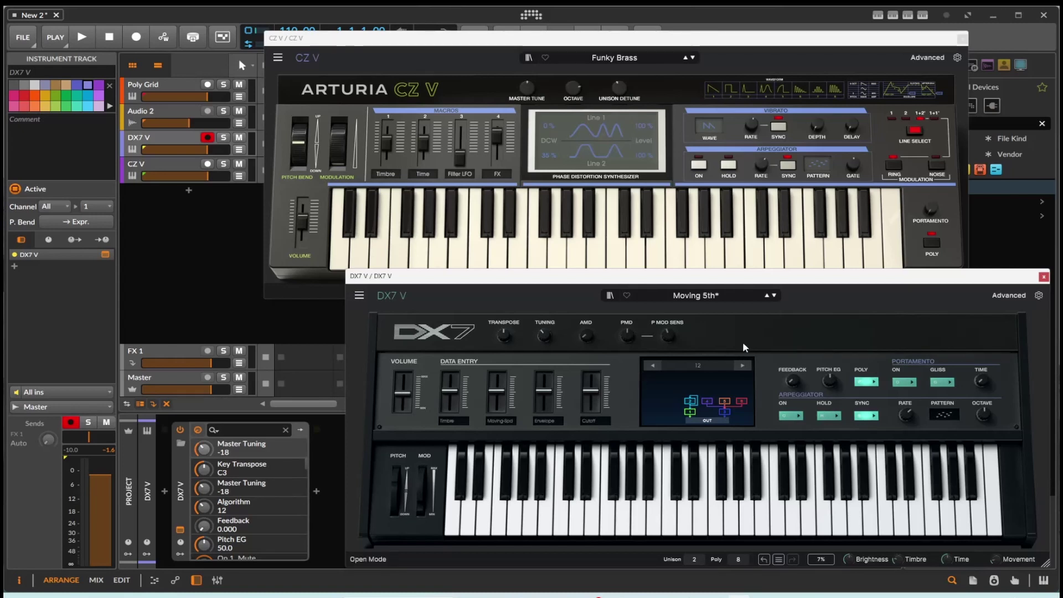
{"action": "left_click", "coordinate": [686, 87]}
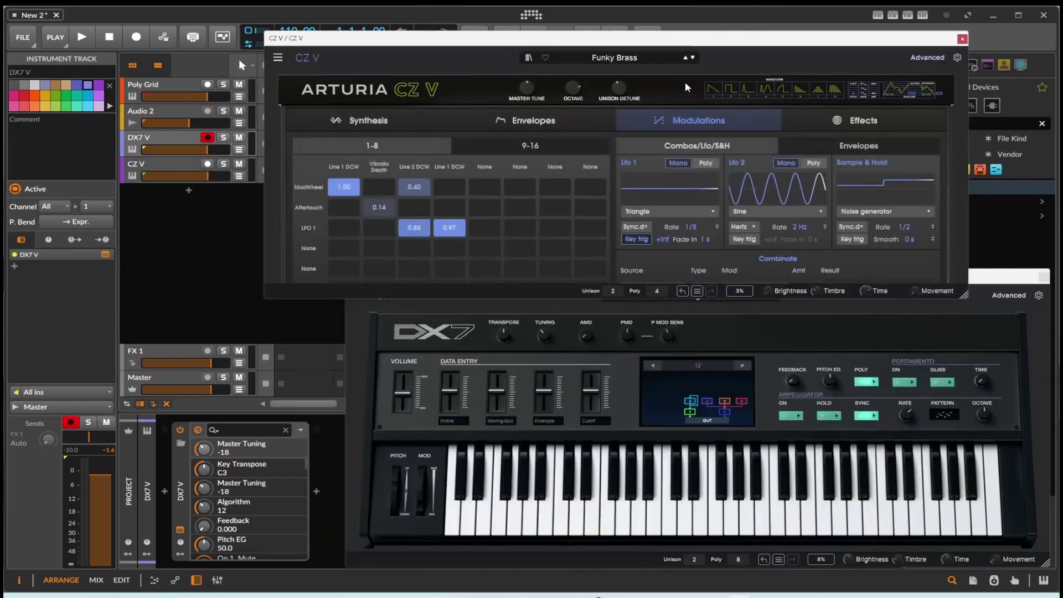
{"action": "left_click", "coordinate": [686, 87]}
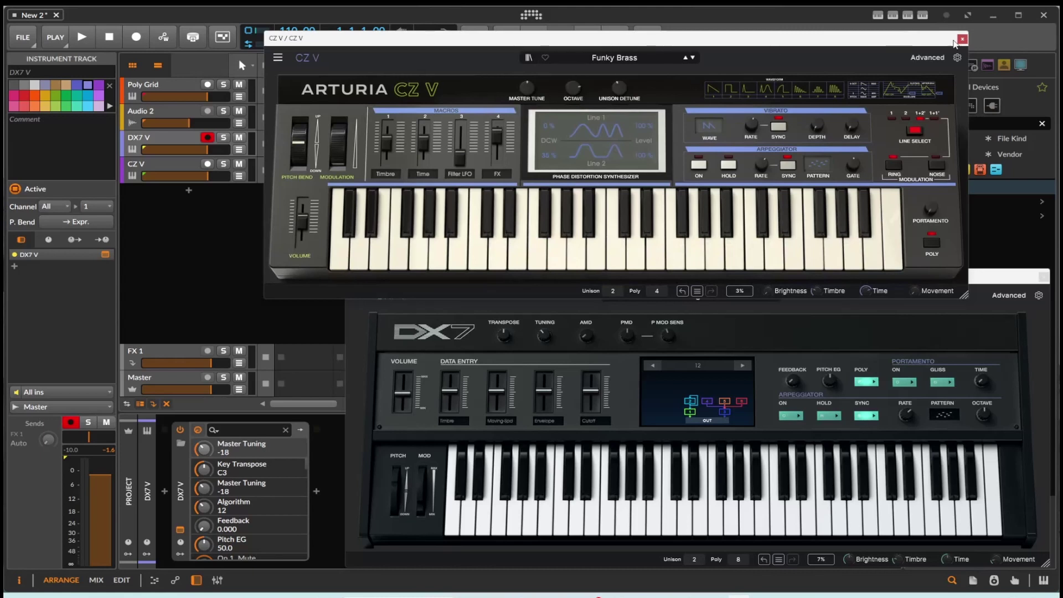
Step: Close the CZ V and DX7 V plug-in windows and select the Poly Grid track
{"action": "left_click", "coordinate": [962, 39]}
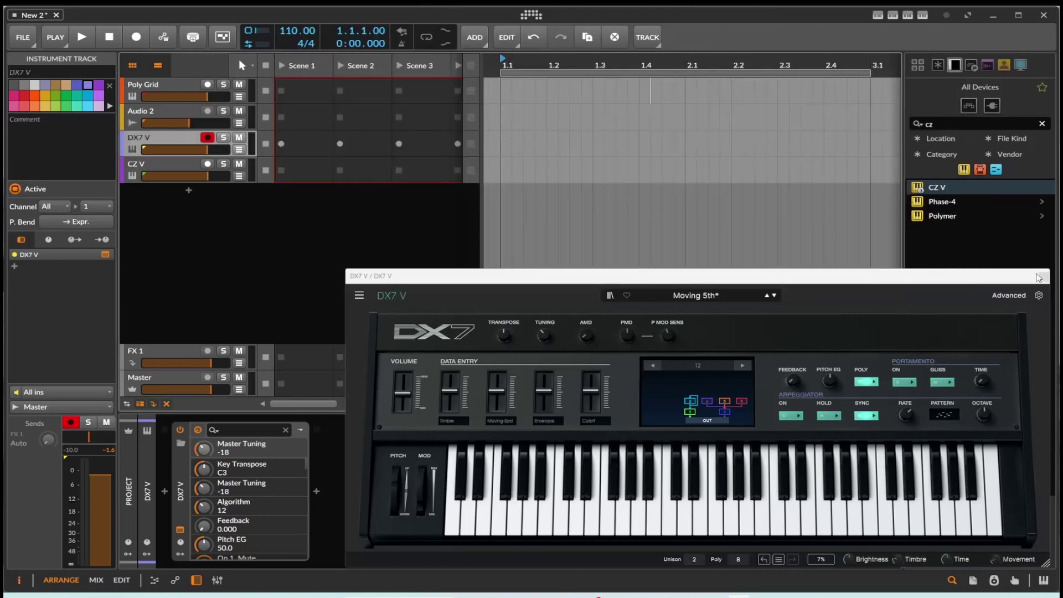
{"action": "left_click", "coordinate": [1043, 275]}
{"action": "left_click", "coordinate": [143, 86]}
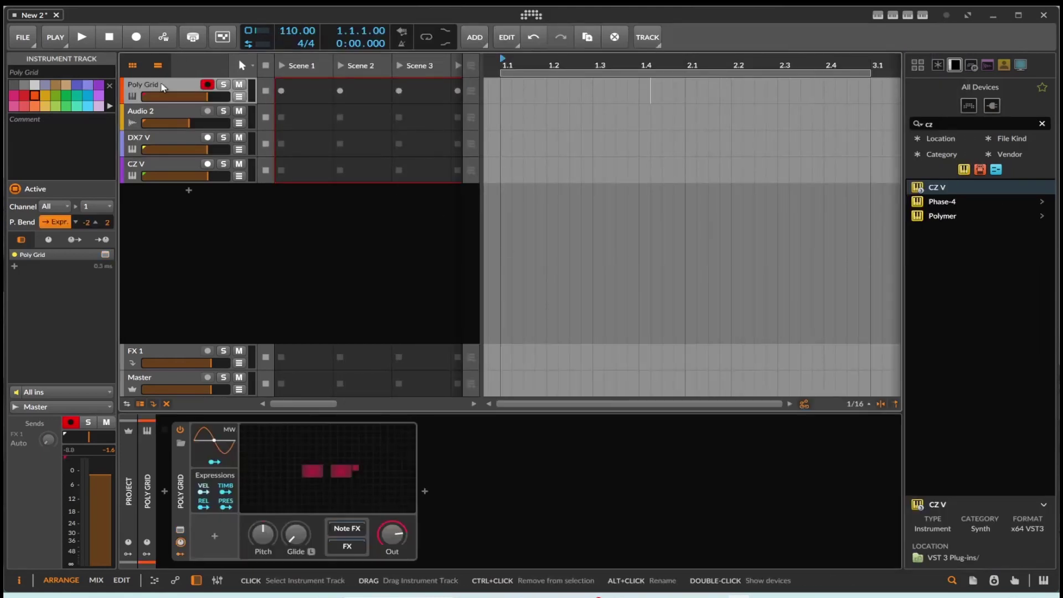
Step: Open the Poly Grid patch for editing and set the Sawtooth oscillator's pitch offset to 0.92 st
{"action": "left_click", "coordinate": [264, 450]}
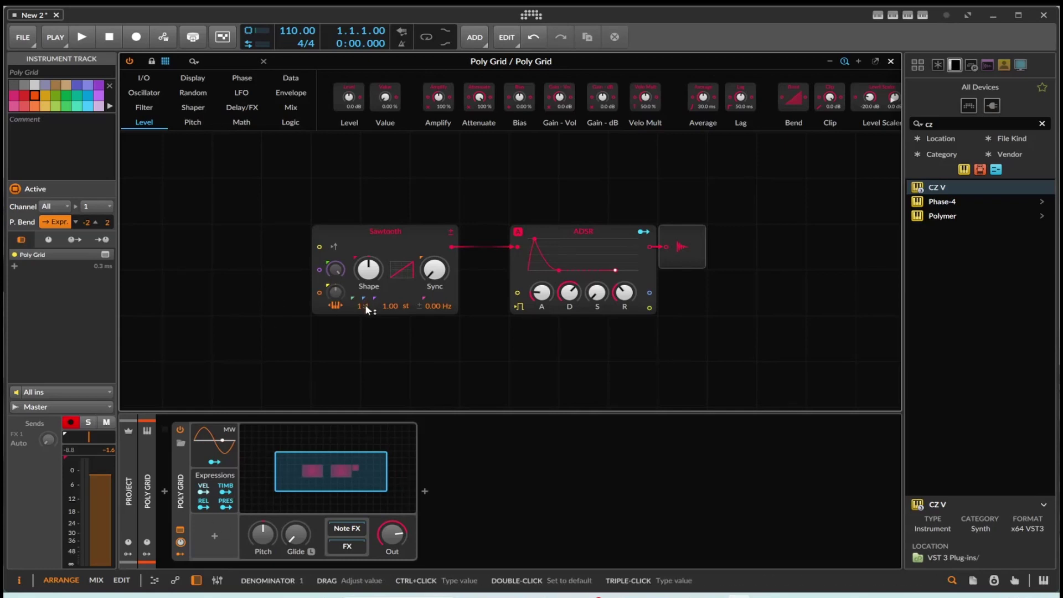
{"action": "left_click_drag", "start_coordinate": [392, 307], "coordinate": [392, 303]}
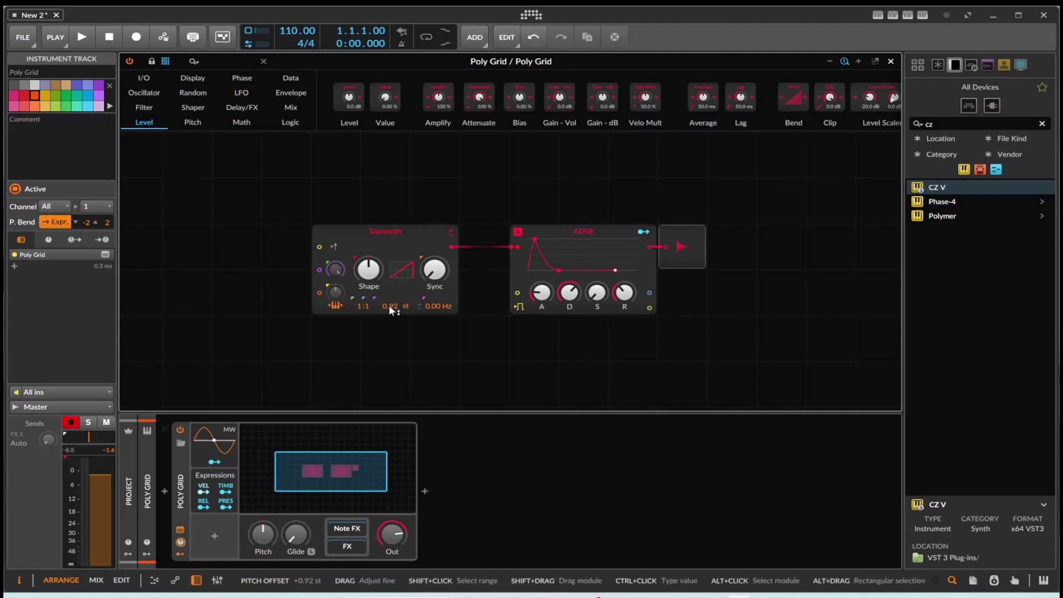
{"action": "mouse_move", "coordinate": [338, 275]}
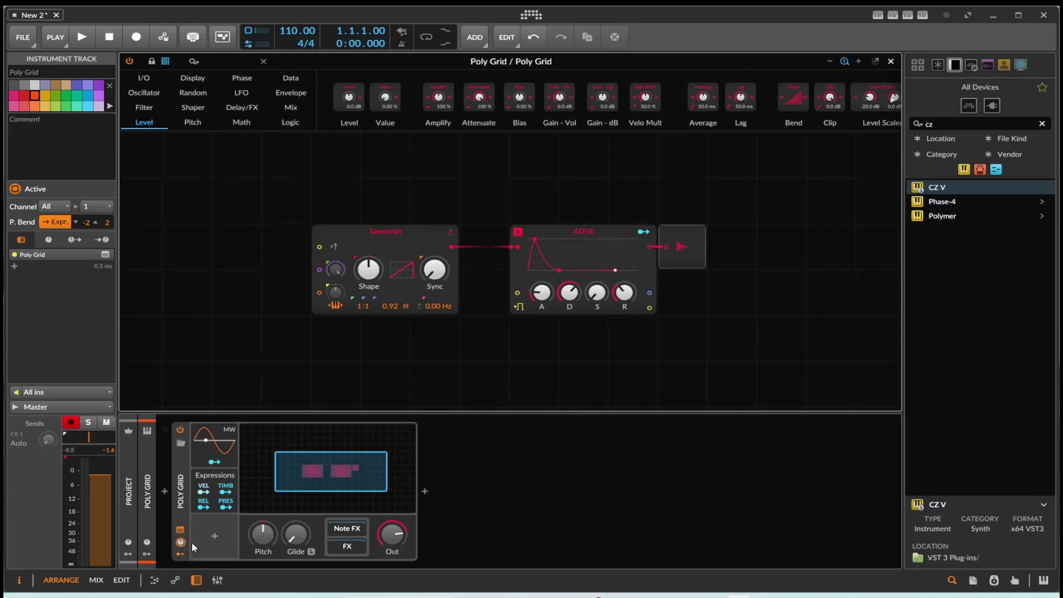
Step: Add a Classic LFO modulator to the Poly Grid and map it to the Sawtooth's pitch offset with an amount of 59.68
{"action": "left_click", "coordinate": [208, 530]}
{"action": "left_click", "coordinate": [216, 533]}
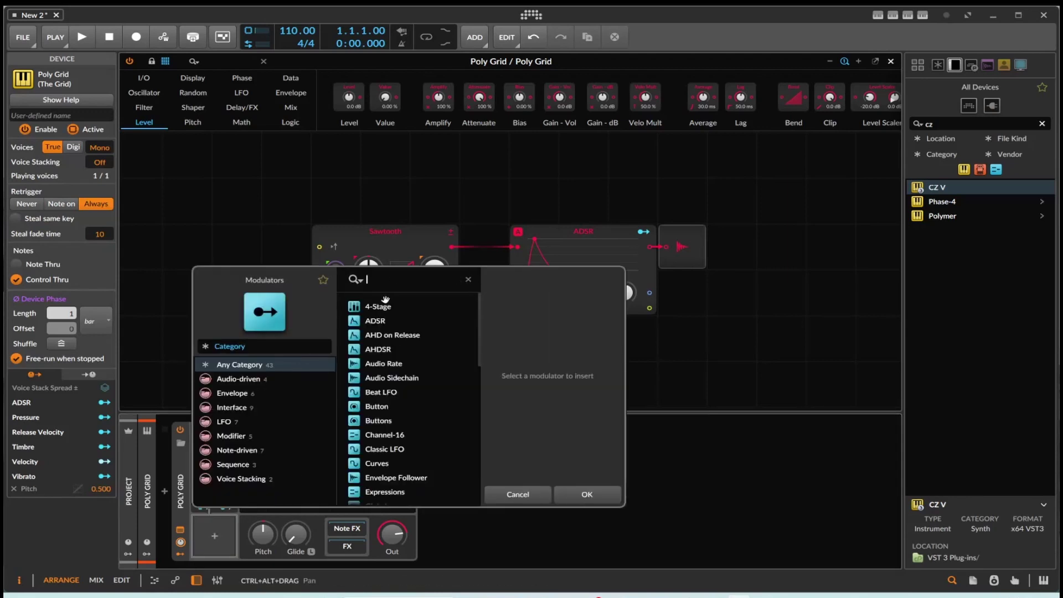
{"action": "scroll", "coordinate": [389, 355], "scroll_direction": "down", "scroll_amount": 3}
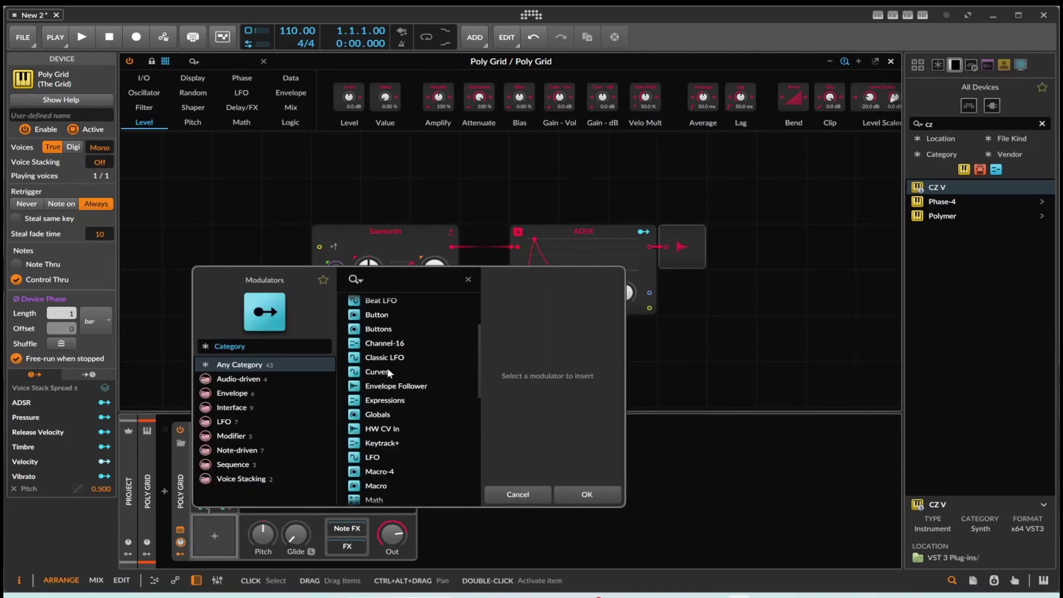
{"action": "double_click", "coordinate": [389, 359]}
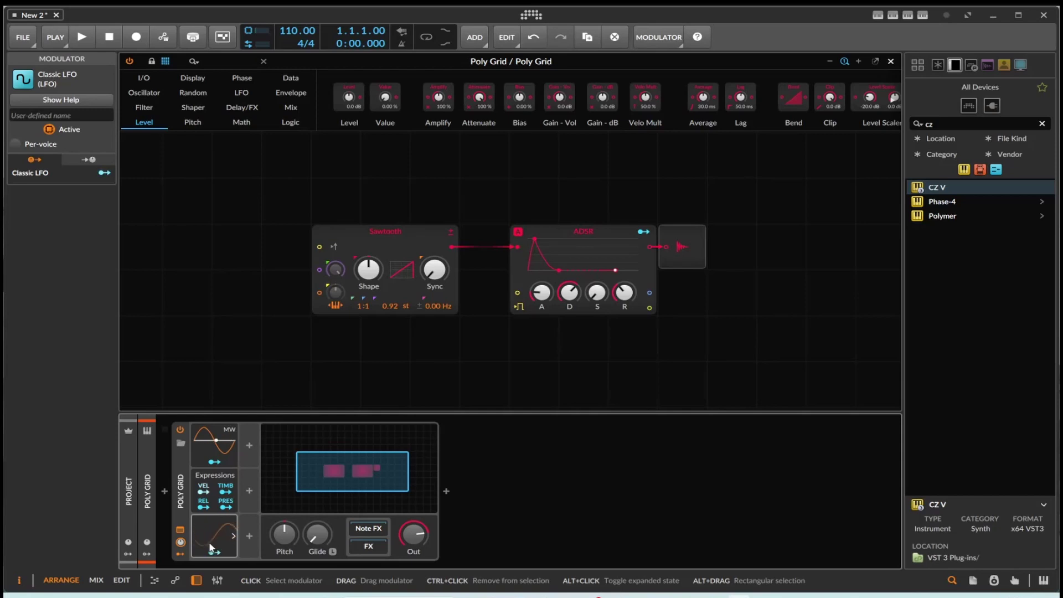
{"action": "left_click_drag", "start_coordinate": [387, 306], "coordinate": [386, 256]}
{"action": "left_click", "coordinate": [427, 340]}
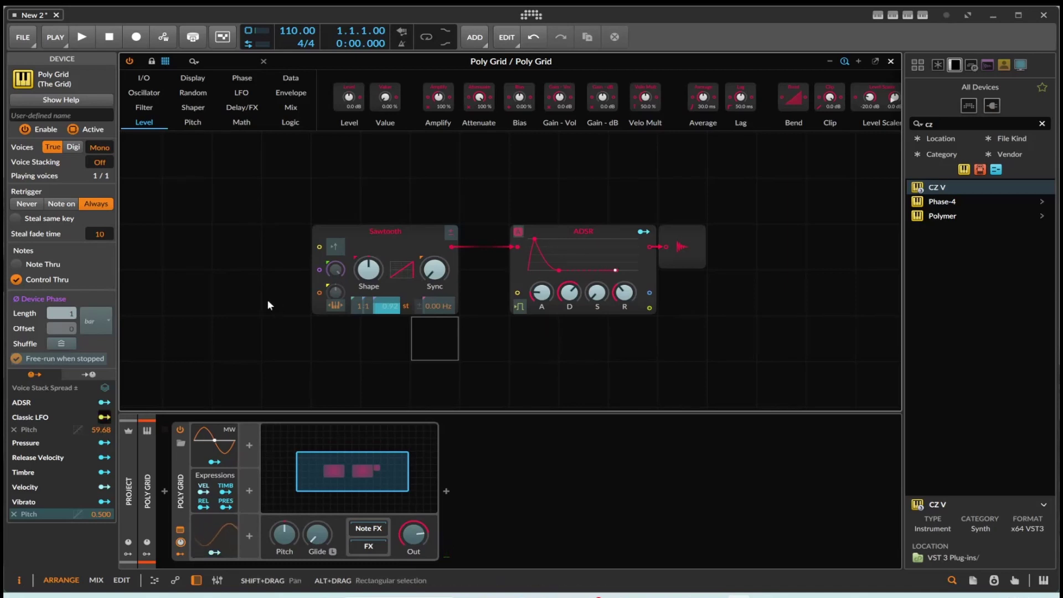
Step: Insert an Oscilloscope and a Spectrum module in the signal path between the Sawtooth and the ADSR
{"action": "left_click", "coordinate": [193, 79]}
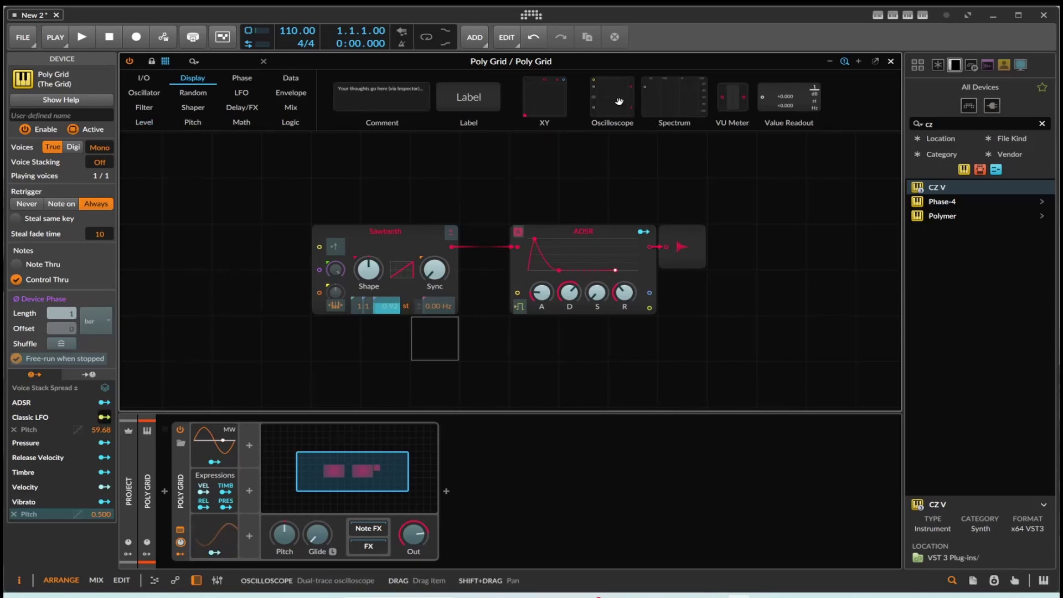
{"action": "left_click_drag", "start_coordinate": [617, 101], "coordinate": [451, 249]}
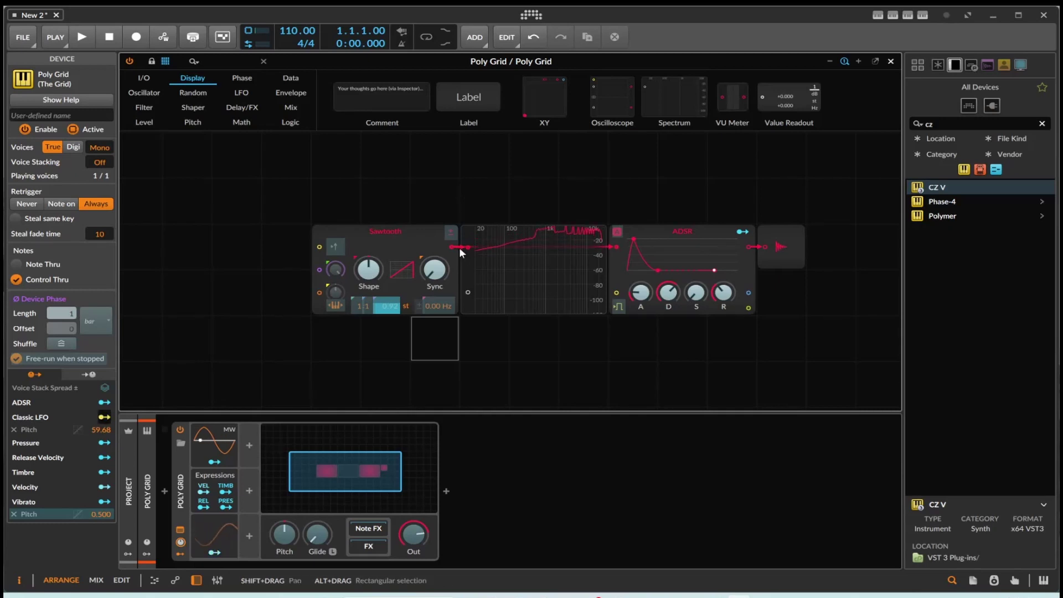
{"action": "left_click_drag", "start_coordinate": [400, 244], "coordinate": [350, 243]}
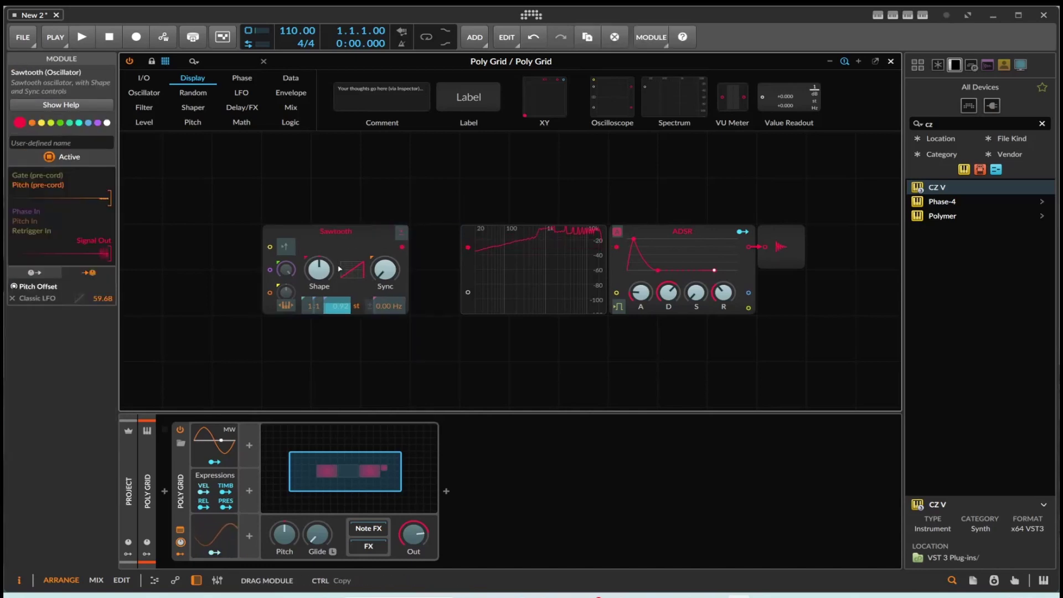
{"action": "left_click_drag", "start_coordinate": [592, 103], "coordinate": [421, 249]}
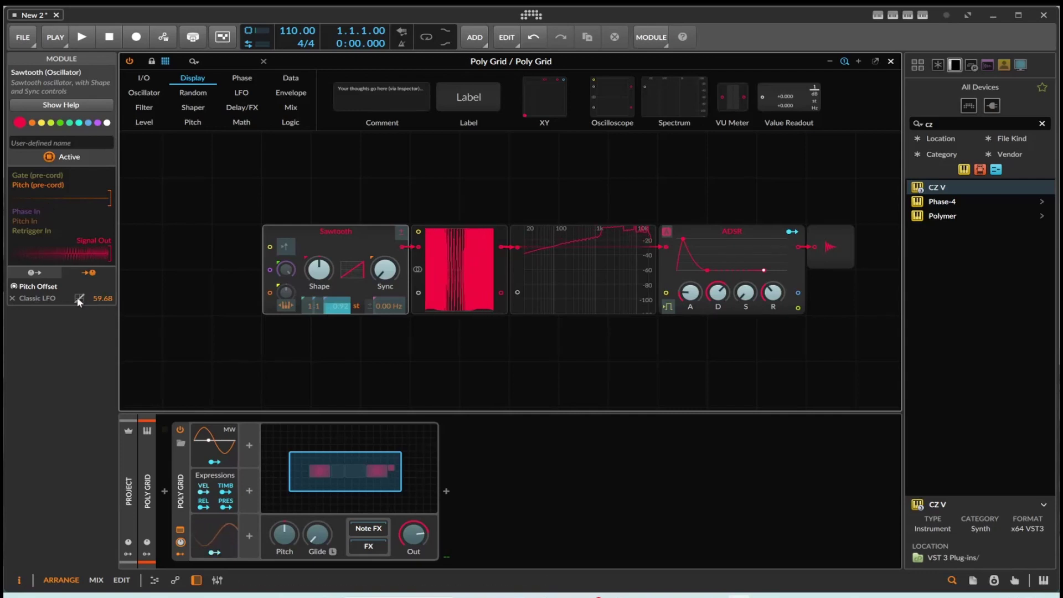
Step: Remove the Classic LFO's pitch offset modulation and map the LFO to the Sawtooth's phase modulation amount at 0.400
{"action": "left_click", "coordinate": [11, 298]}
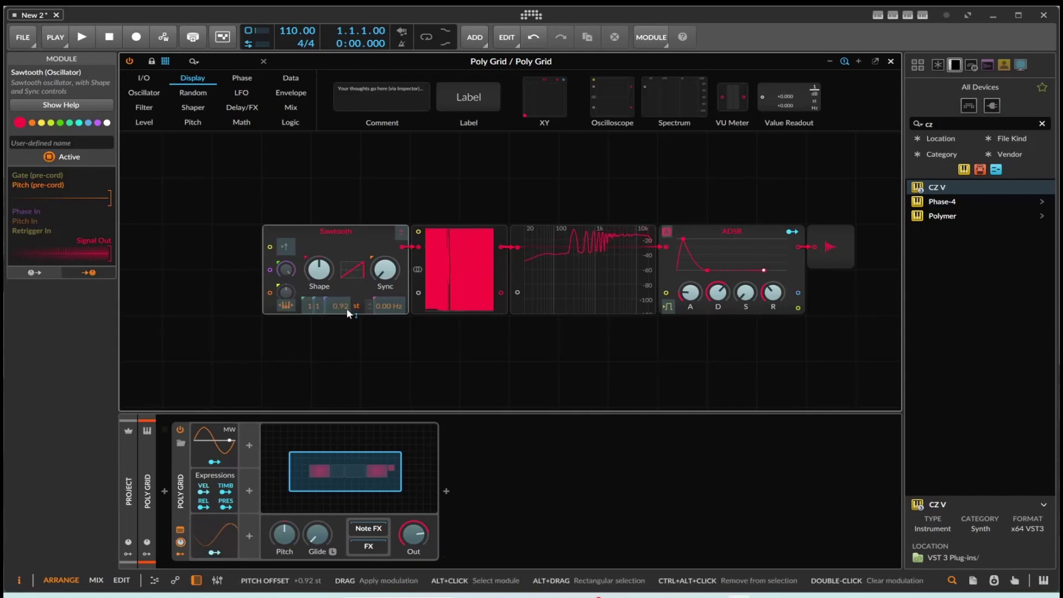
{"action": "left_click", "coordinate": [286, 270]}
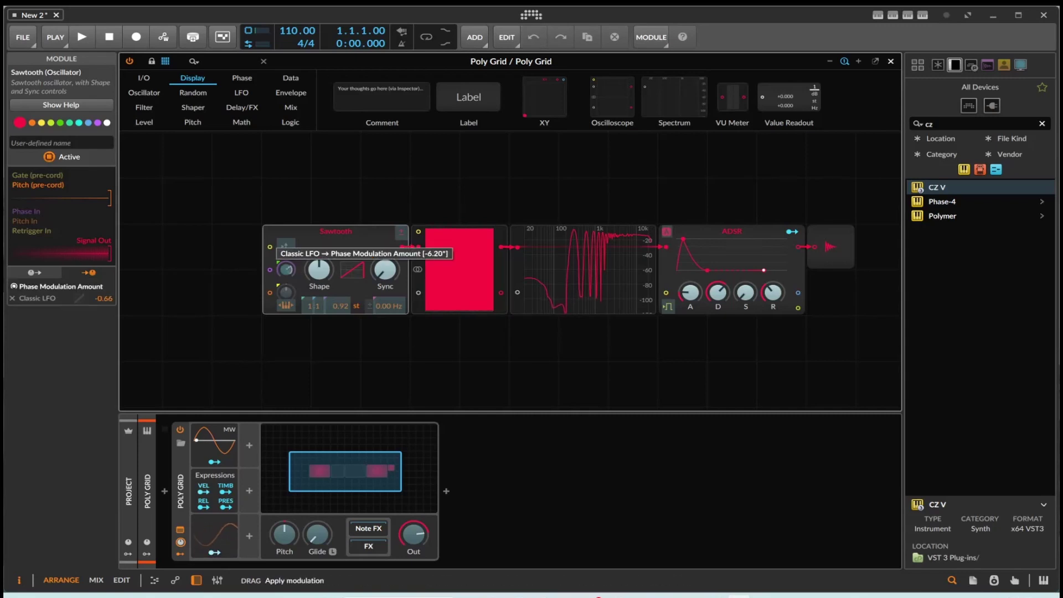
{"action": "left_click_drag", "start_coordinate": [286, 269], "coordinate": [319, 145]}
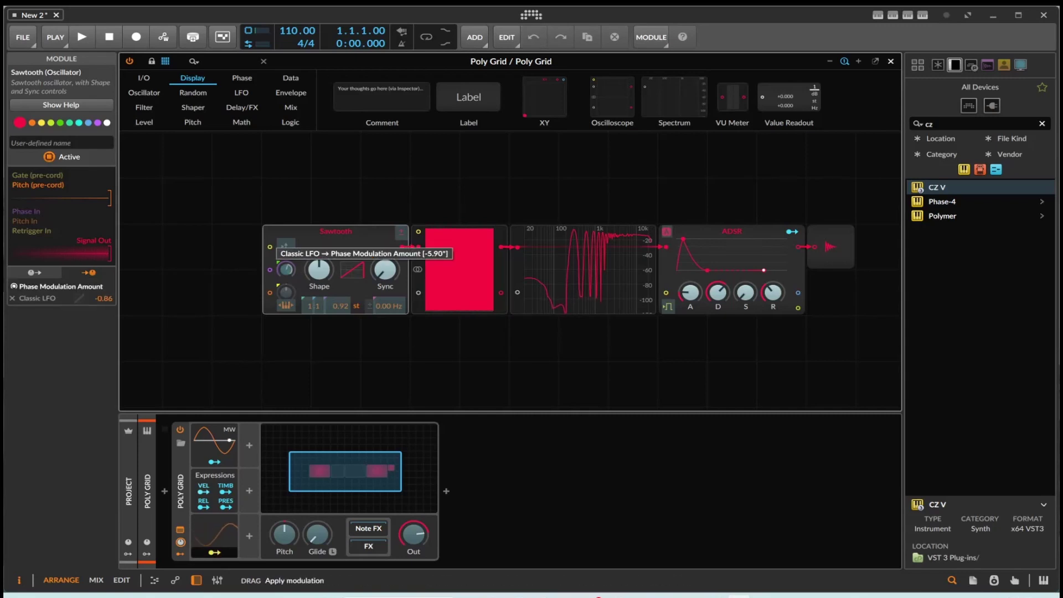
Step: Add a Value module feeding the Sawtooth's phase input and modulate it with the Classic LFO by 0.352
{"action": "left_click", "coordinate": [165, 126]}
{"action": "left_click_drag", "start_coordinate": [381, 122], "coordinate": [336, 155]}
{"action": "left_click_drag", "start_coordinate": [253, 228], "coordinate": [236, 269]}
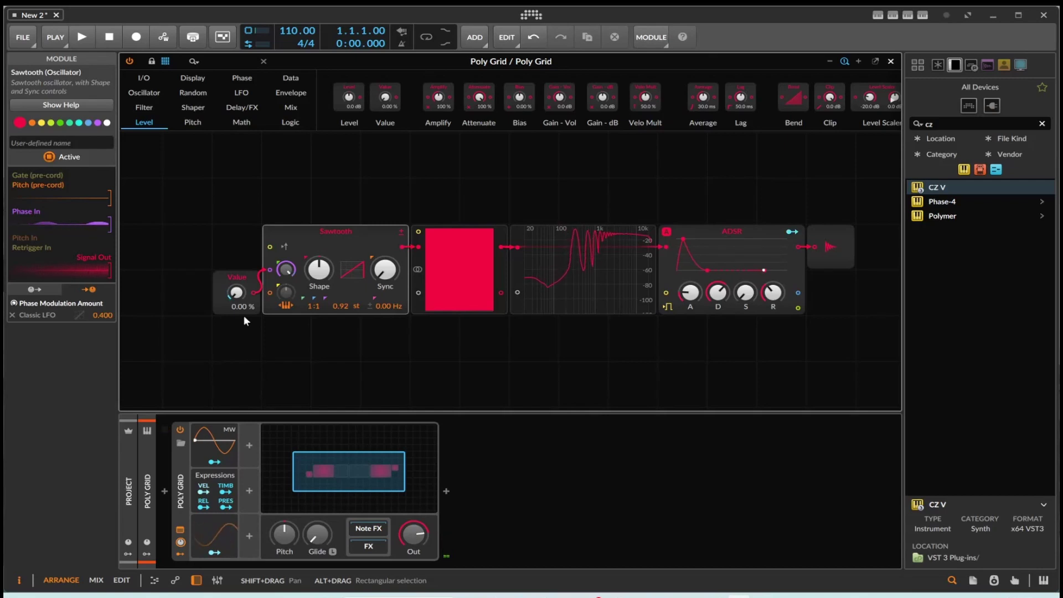
Step: Try a Classic LFO rate of 50.1 Hz and set the rate to 10.5 Hz
{"action": "left_click", "coordinate": [218, 533]}
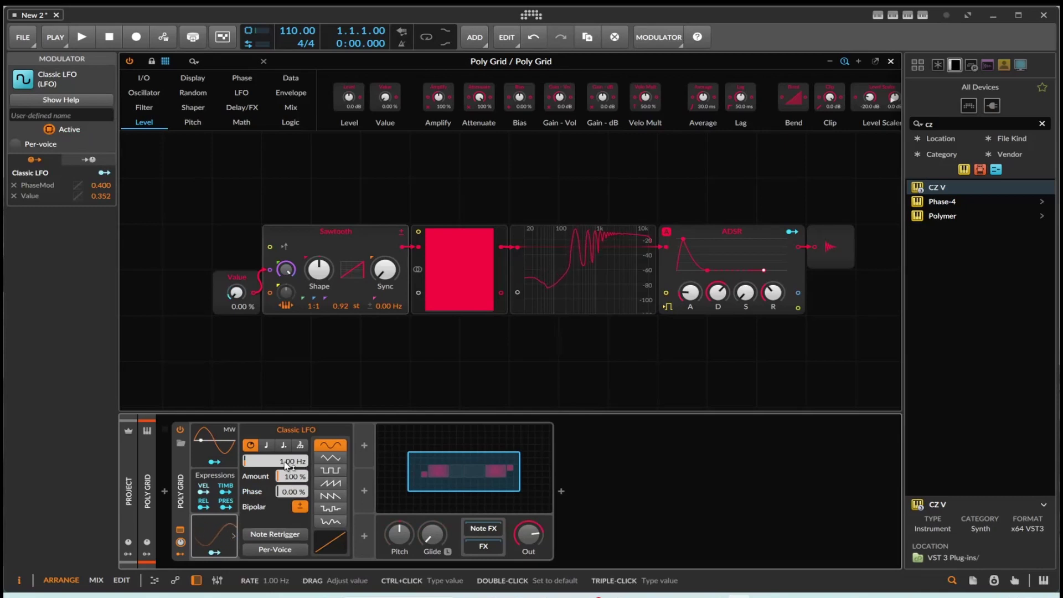
{"action": "left_click_drag", "start_coordinate": [285, 465], "coordinate": [285, 379]}
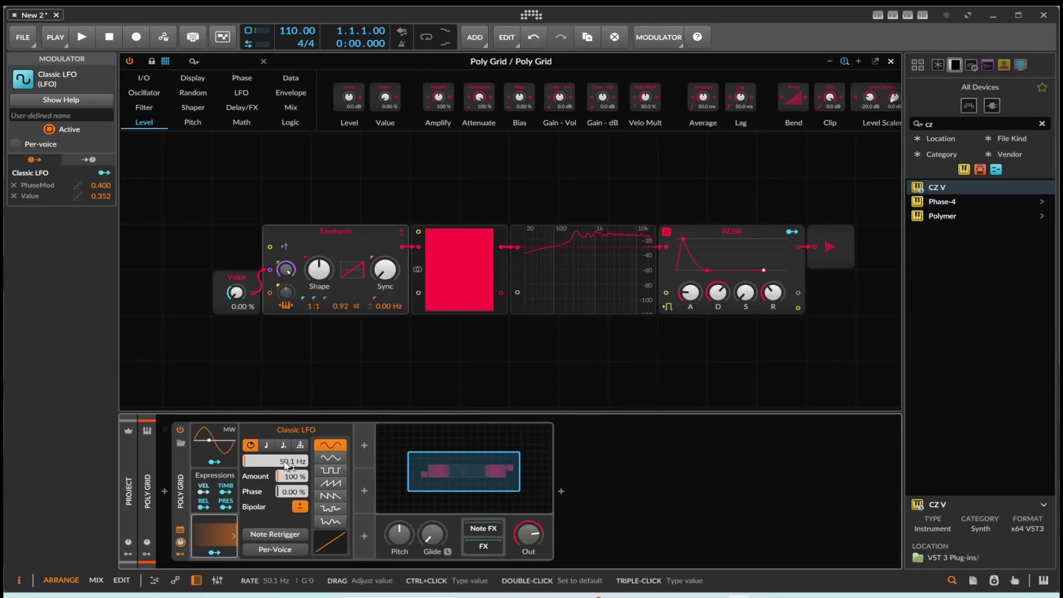
{"action": "mouse_move", "coordinate": [285, 465]}
{"action": "left_mouse_down"}
{"action": "mouse_move", "coordinate": [285, 505]}
{"action": "mouse_move", "coordinate": [288, 479]}
{"action": "left_mouse_up"}
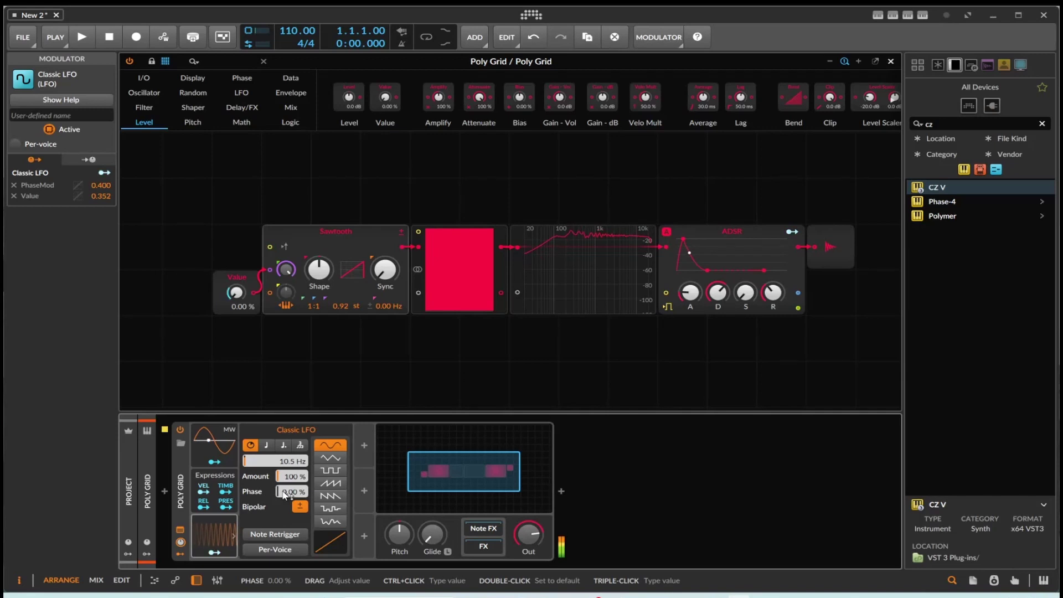
Step: Set the Classic LFO's rate to 20.0 Hz and add an LFO modulator to the Poly Grid device
{"action": "left_click_drag", "start_coordinate": [285, 461], "coordinate": [286, 449]}
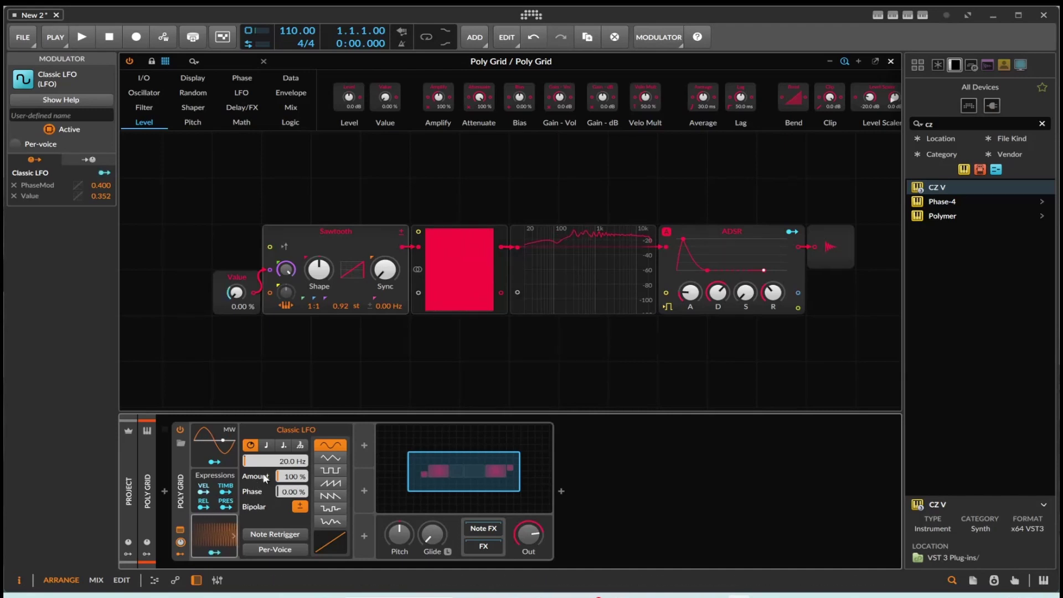
{"action": "left_click", "coordinate": [358, 447]}
{"action": "left_click", "coordinate": [359, 446]}
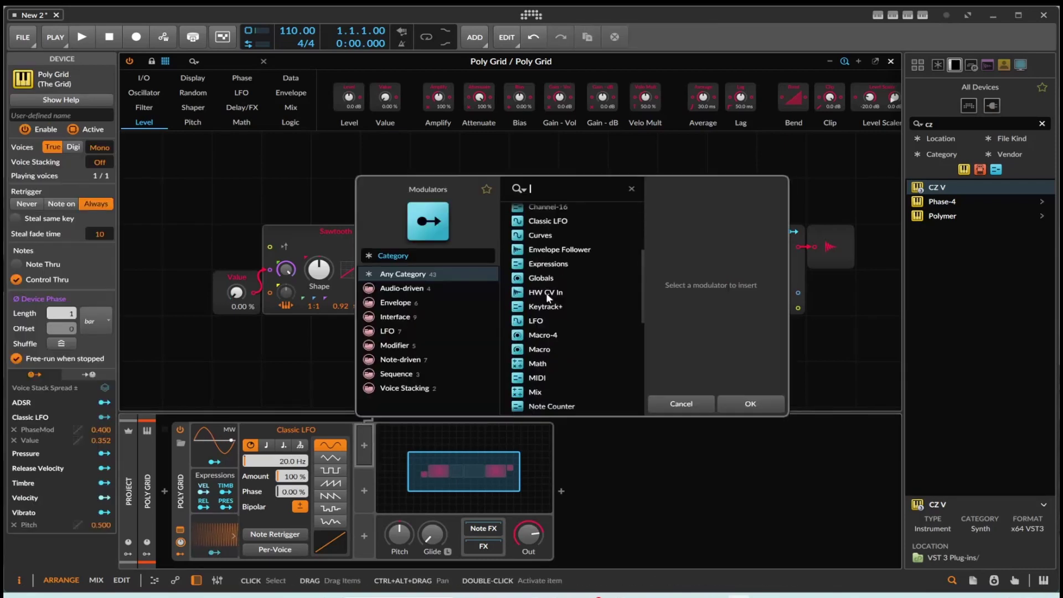
{"action": "double_click", "coordinate": [548, 319]}
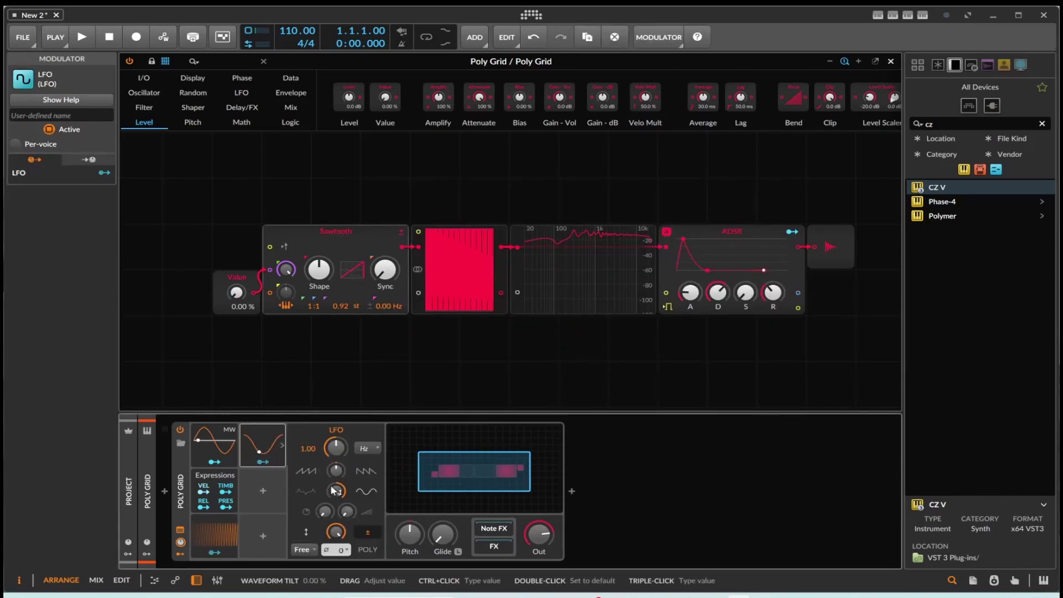
Step: Set the new LFO modulator's rate to 50.00 Hz and look through its timebase options
{"action": "left_click_drag", "start_coordinate": [335, 446], "coordinate": [335, 387]}
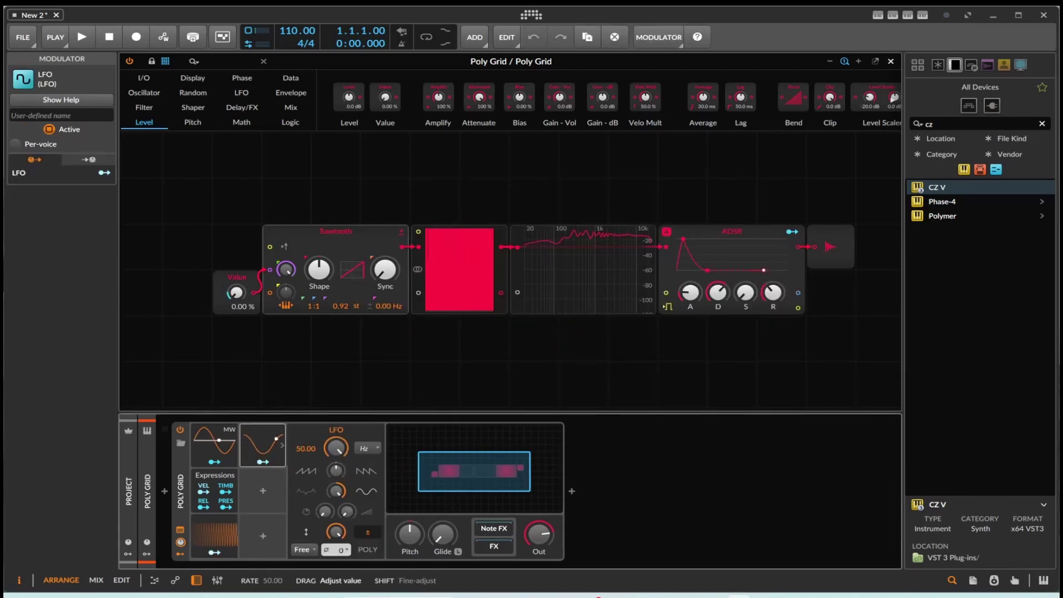
{"action": "left_click", "coordinate": [362, 448]}
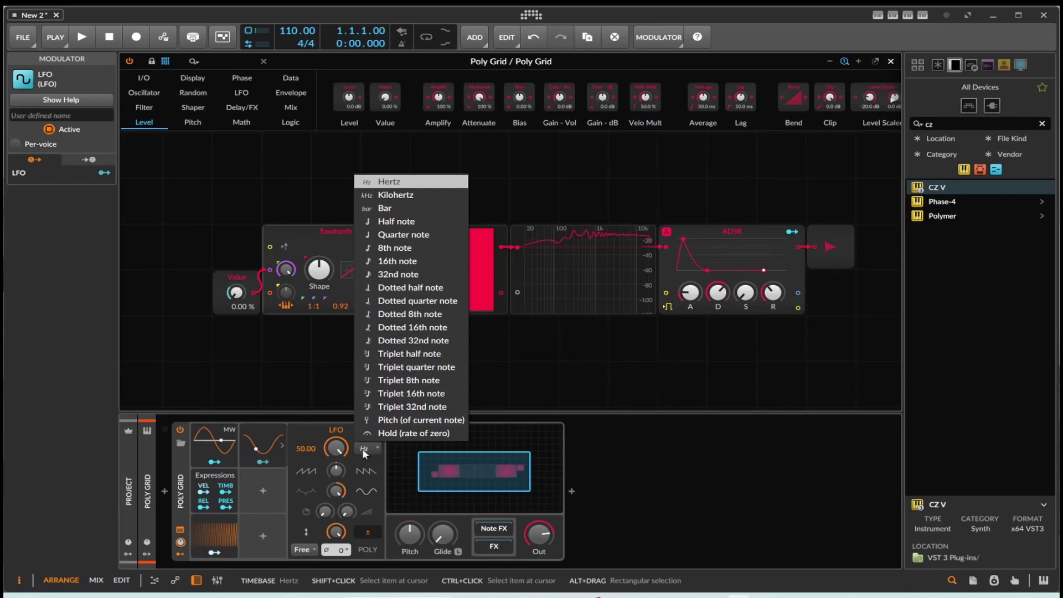
{"action": "left_click", "coordinate": [362, 449]}
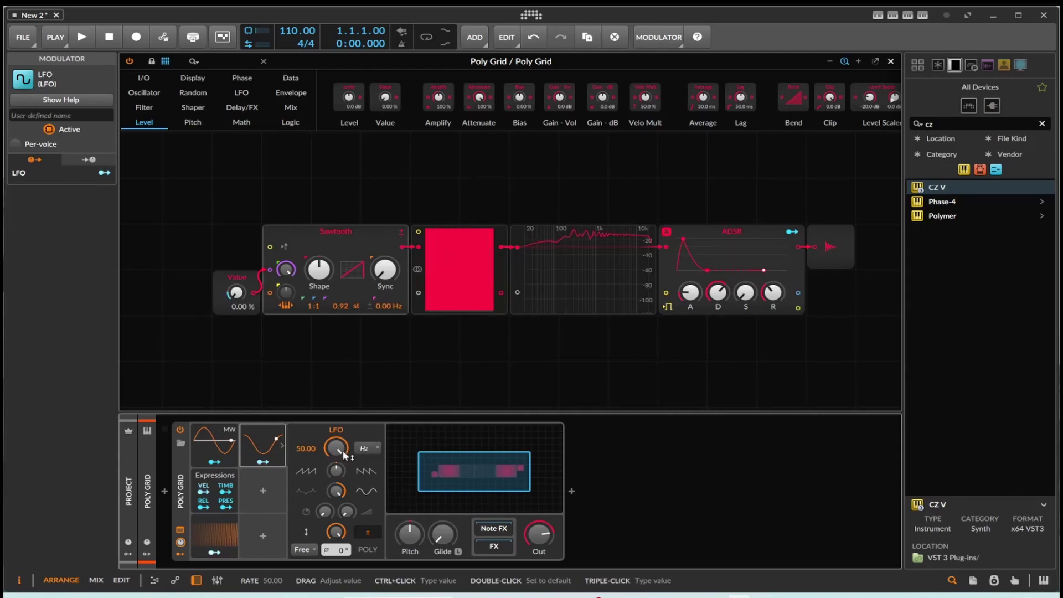
Step: Close the Poly Grid editor, search the device browser for "ph" and add Phase-4 on a new instrument track
{"action": "left_click", "coordinate": [952, 125]}
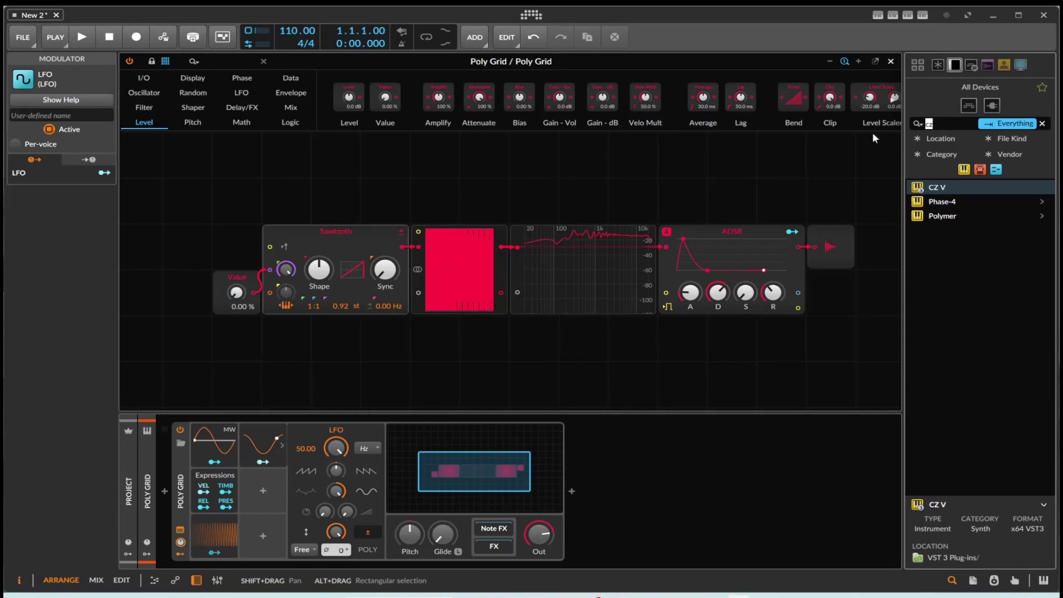
{"action": "key", "text": "BackSpace"}
{"action": "type", "text": "ph"}
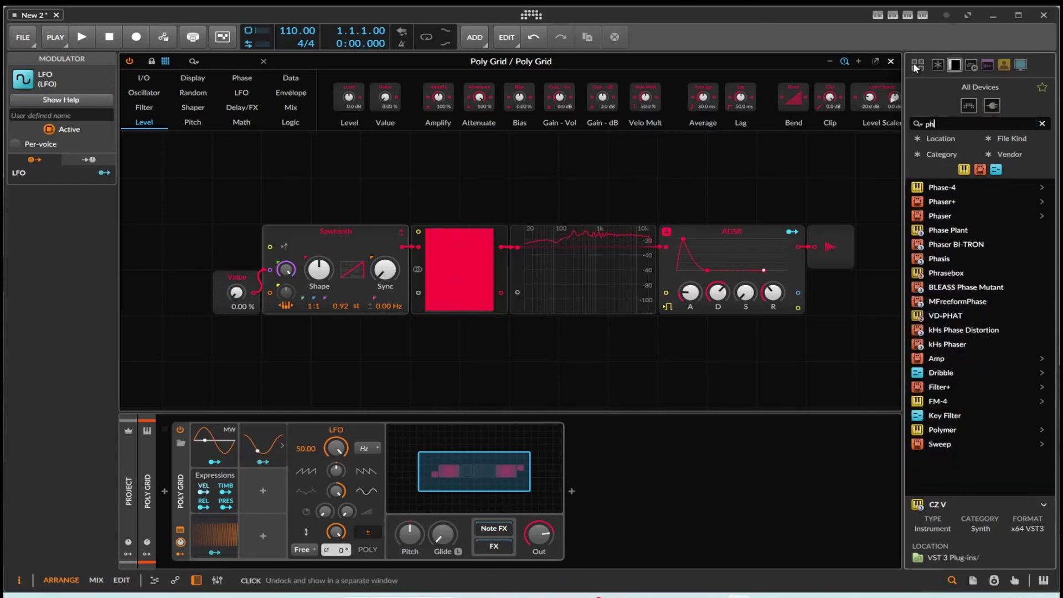
{"action": "left_click", "coordinate": [263, 61]}
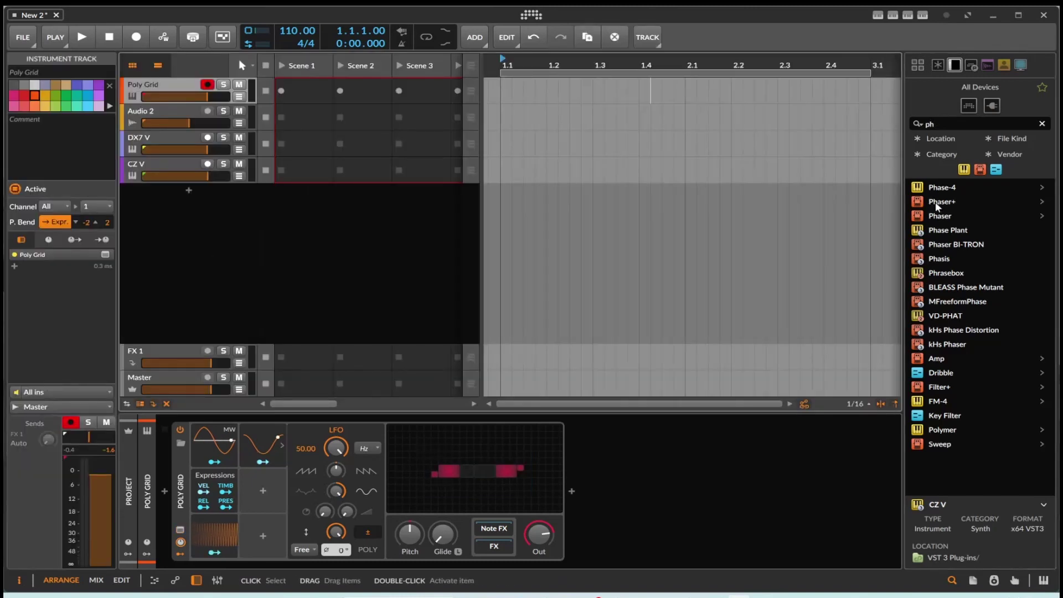
{"action": "left_click_drag", "start_coordinate": [940, 188], "coordinate": [253, 239]}
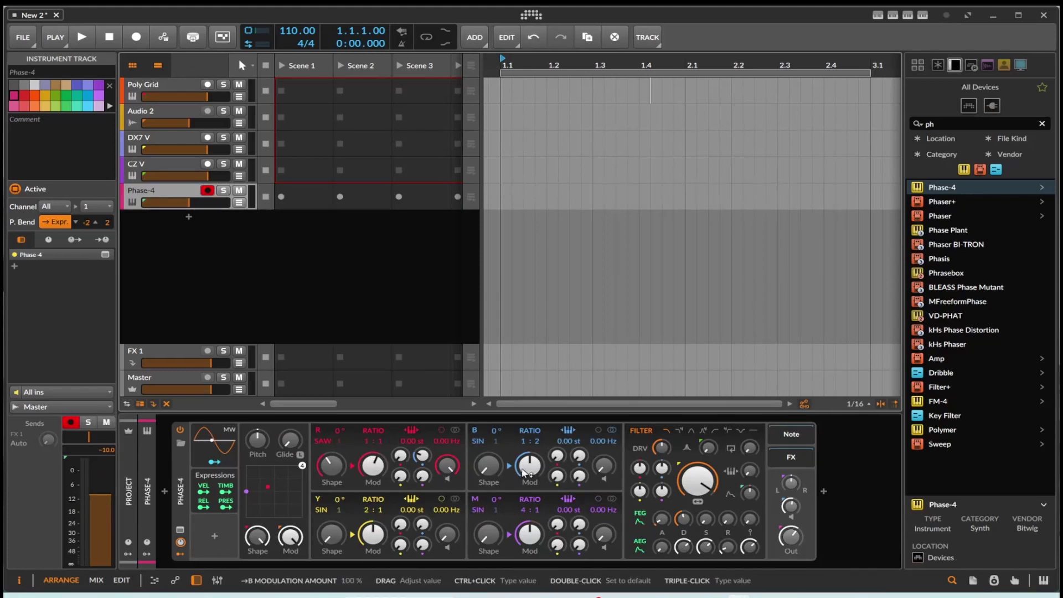
Step: Raise the shape and volume of Phase-4's B and M oscillators and the volume of its Y oscillator
{"action": "left_click", "coordinate": [504, 481]}
{"action": "left_click_drag", "start_coordinate": [504, 481], "coordinate": [503, 481]}
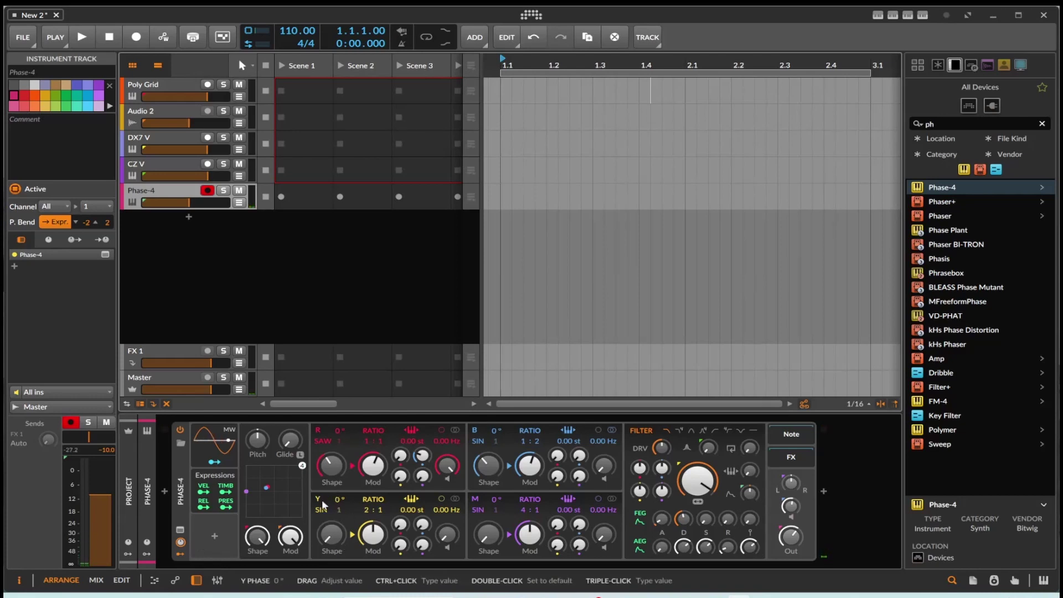
{"action": "left_click", "coordinate": [269, 507]}
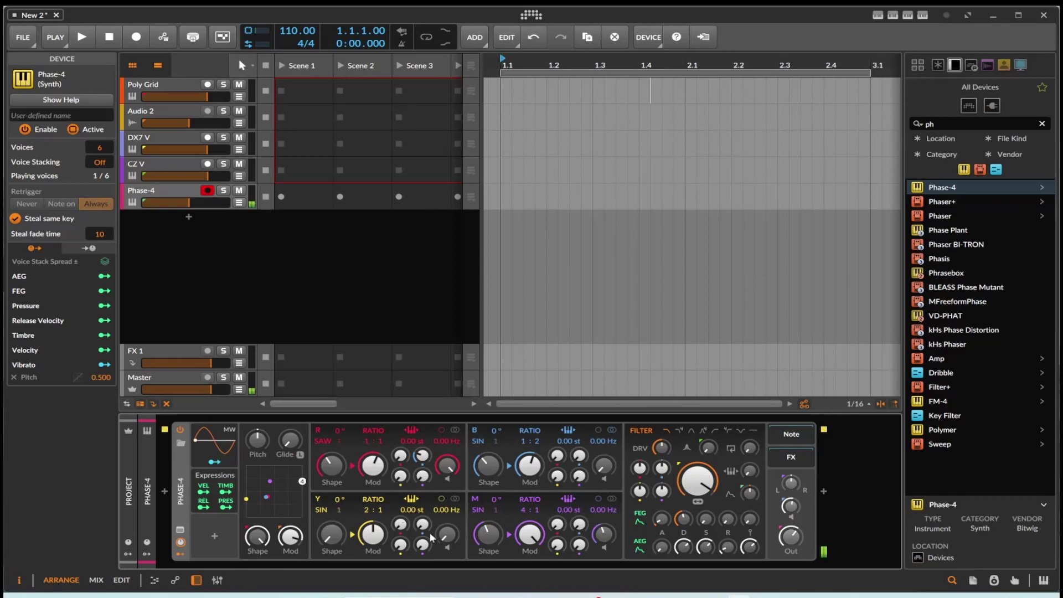
{"action": "left_click_drag", "start_coordinate": [446, 533], "coordinate": [446, 534]}
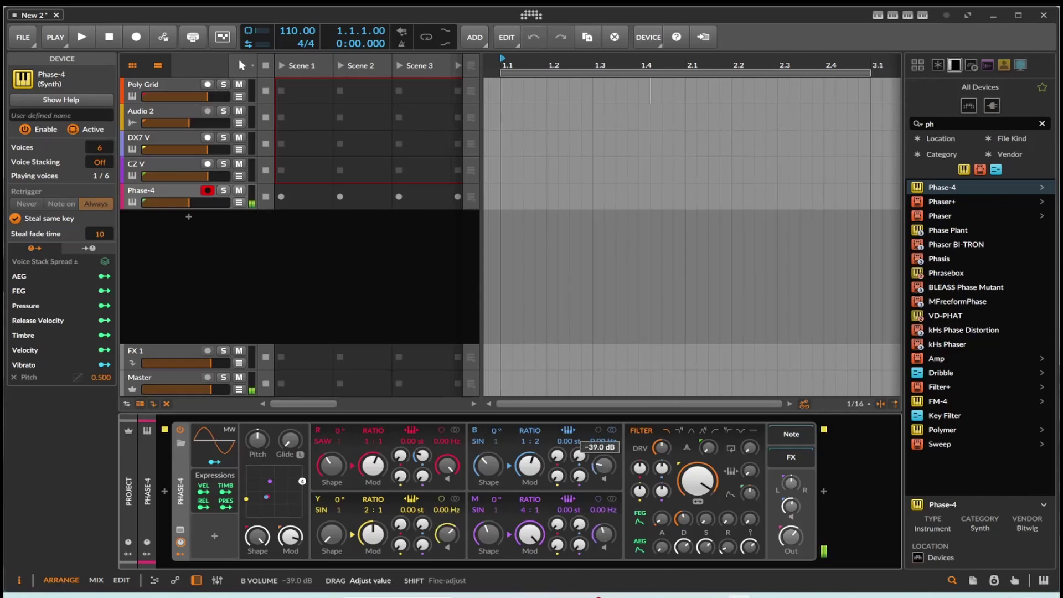
Step: Raise the Phase-4 track volume and set the R oscillator's ratio to 1:5 and the B oscillator's to 2:2
{"action": "left_click_drag", "start_coordinate": [191, 204], "coordinate": [213, 203]}
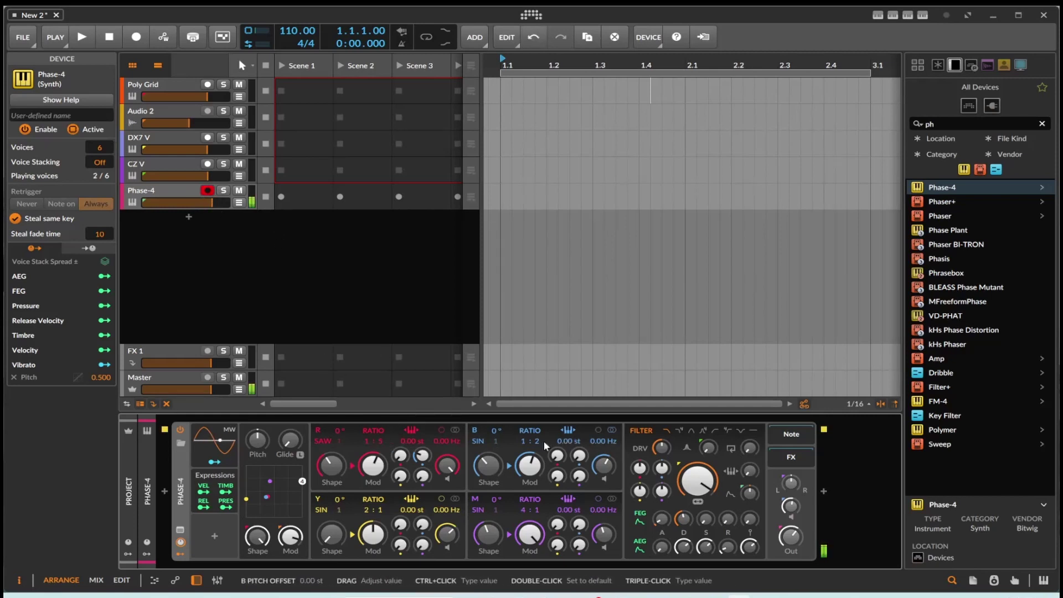
{"action": "left_click_drag", "start_coordinate": [521, 441], "coordinate": [521, 434]}
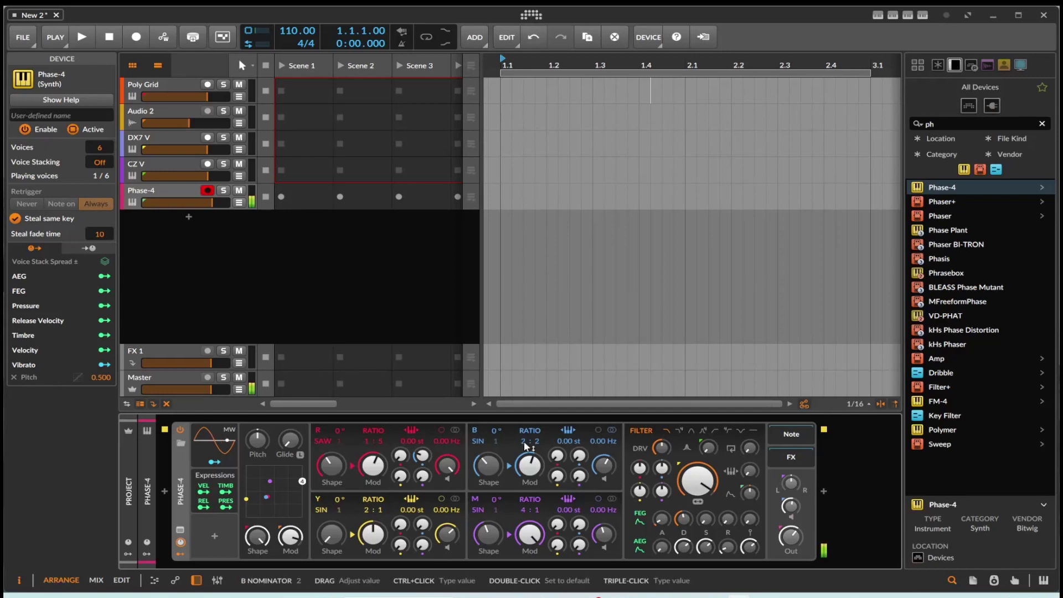
Step: Add an LFO modulator to the Phase-4 device
{"action": "left_click", "coordinate": [212, 541]}
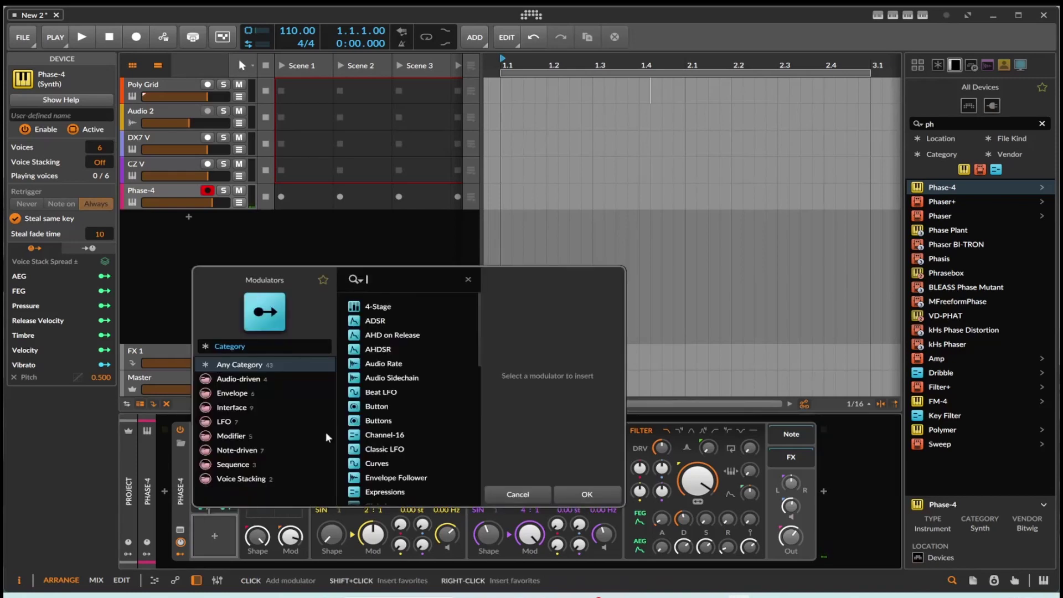
{"action": "scroll", "coordinate": [398, 451], "scroll_direction": "down", "scroll_amount": 2}
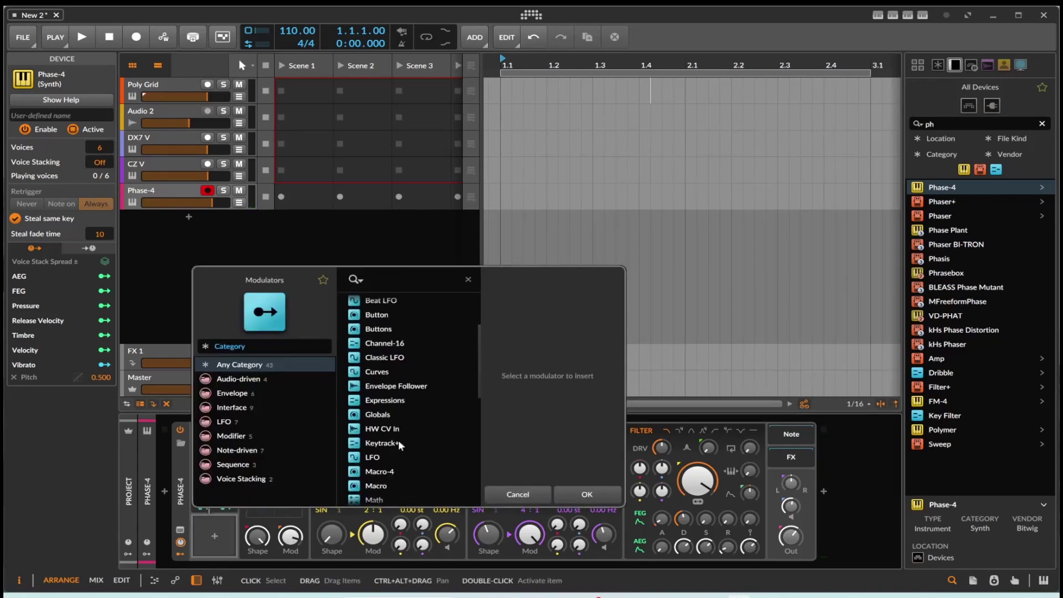
{"action": "scroll", "coordinate": [382, 391], "scroll_direction": "down", "scroll_amount": 1}
{"action": "scroll", "coordinate": [390, 398], "scroll_direction": "up", "scroll_amount": 3}
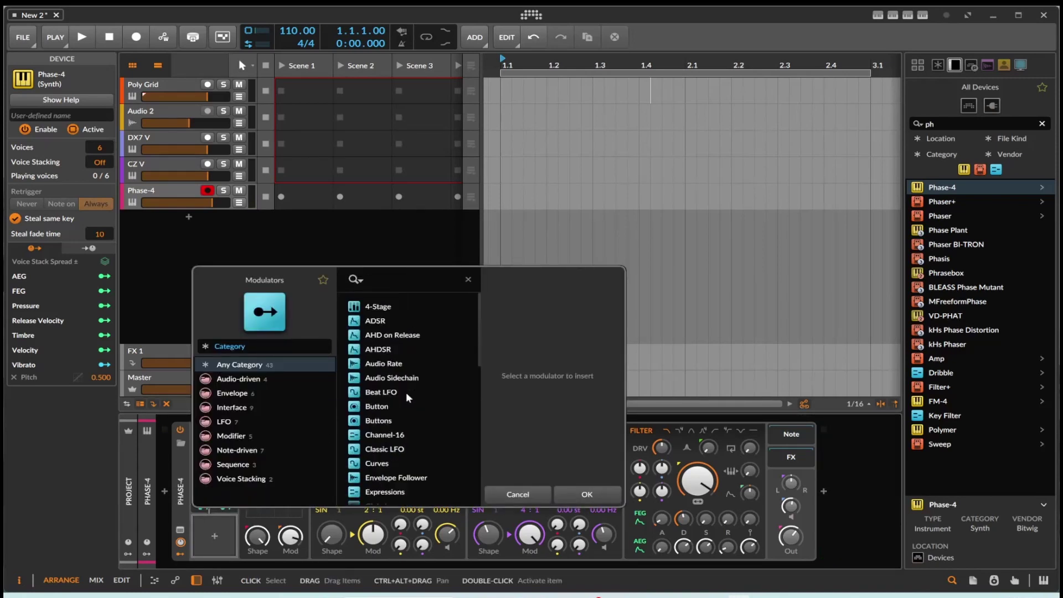
{"action": "scroll", "coordinate": [402, 406], "scroll_direction": "down", "scroll_amount": 3}
{"action": "double_click", "coordinate": [371, 412]}
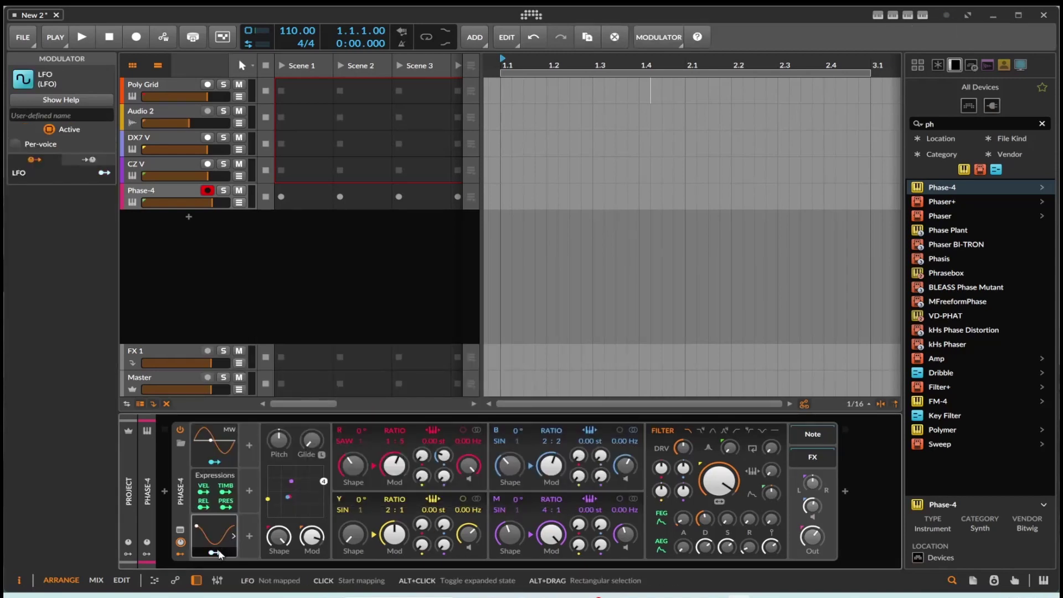
Step: Map the LFO to the R oscillator's shape at 0.336 and set the LFO's rate to 50.00 Hz
{"action": "left_click_drag", "start_coordinate": [353, 465], "coordinate": [352, 454]}
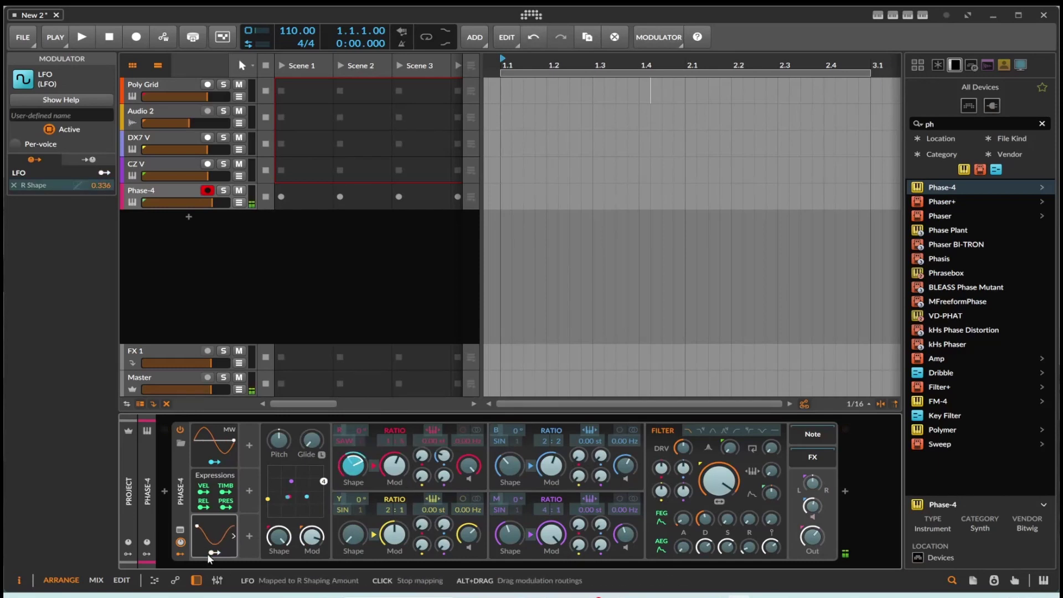
{"action": "left_click", "coordinate": [375, 487]}
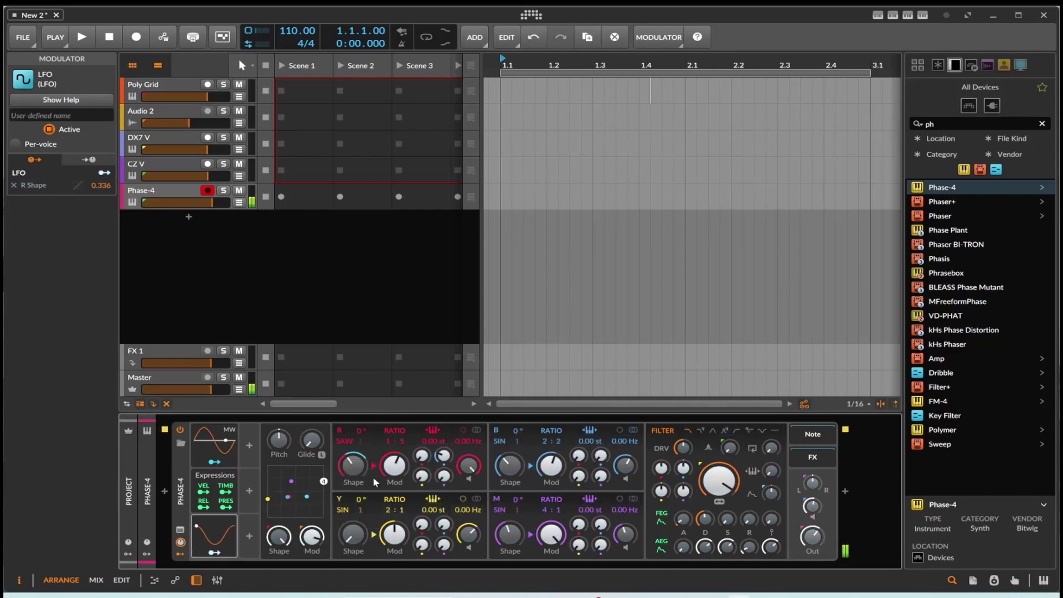
{"action": "left_click", "coordinate": [232, 536]}
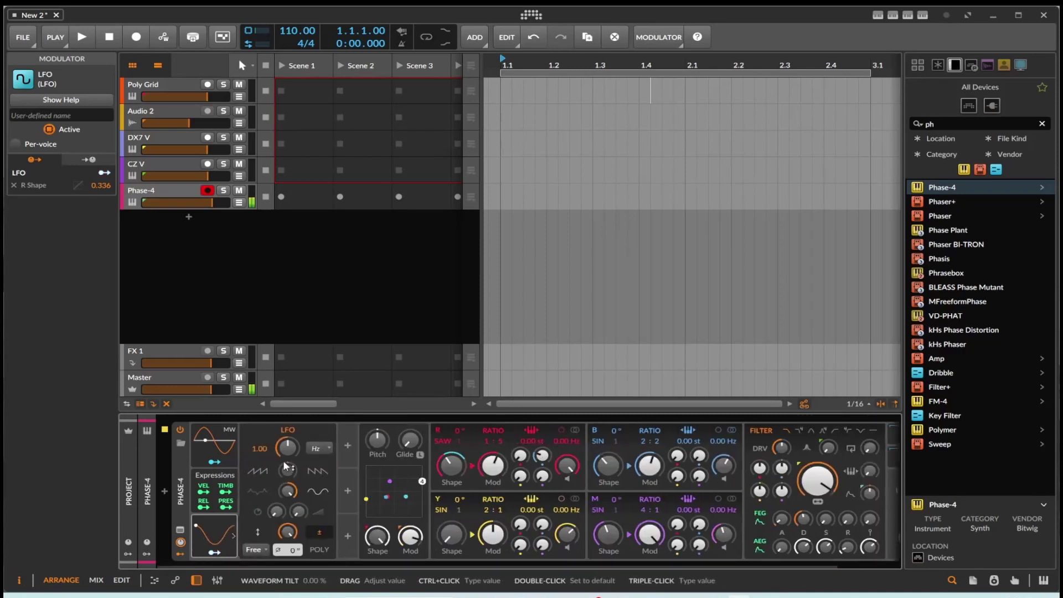
{"action": "mouse_move", "coordinate": [287, 447]}
{"action": "left_mouse_down"}
{"action": "mouse_move", "coordinate": [287, 432]}
{"action": "mouse_move", "coordinate": [287, 476]}
{"action": "mouse_move", "coordinate": [287, 451]}
{"action": "left_mouse_up"}
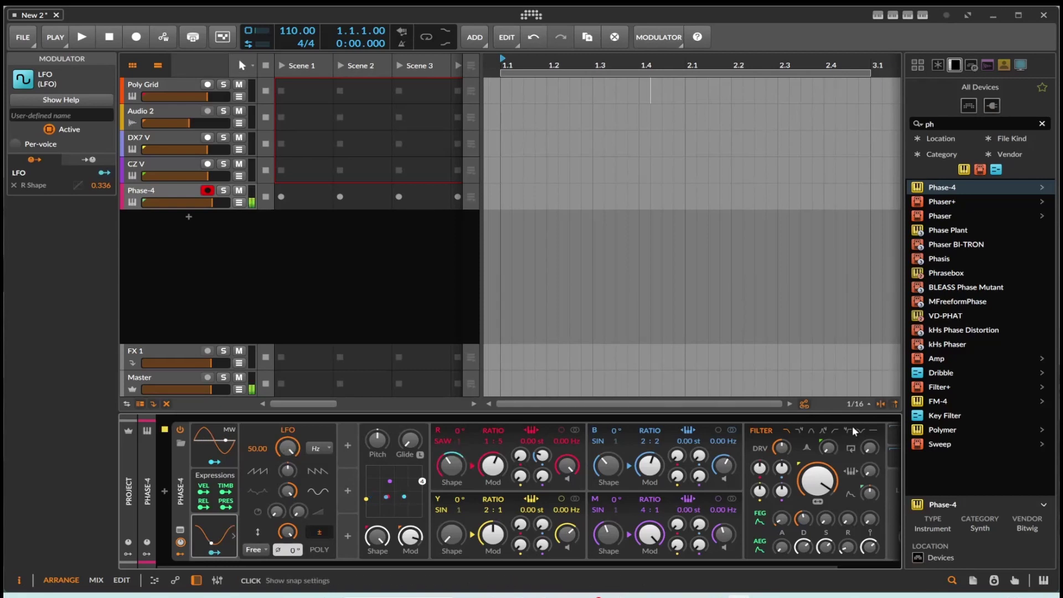
Step: Lower Phase-4's filter cutoff and map the LFO to the amplitude envelope's attack at 0.712
{"action": "left_click_drag", "start_coordinate": [817, 481], "coordinate": [817, 498]}
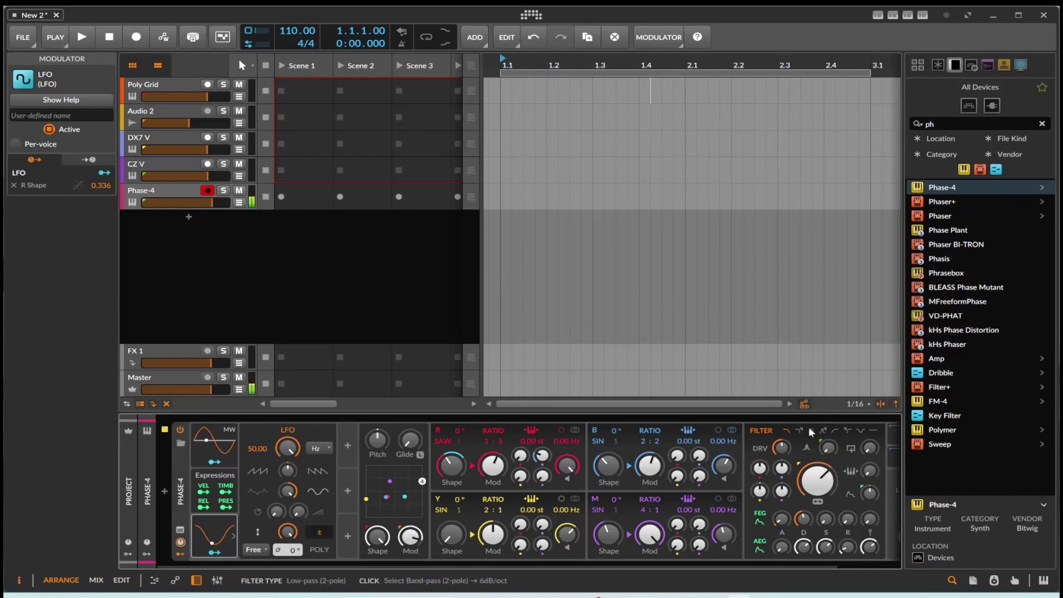
{"action": "mouse_move", "coordinate": [781, 448]}
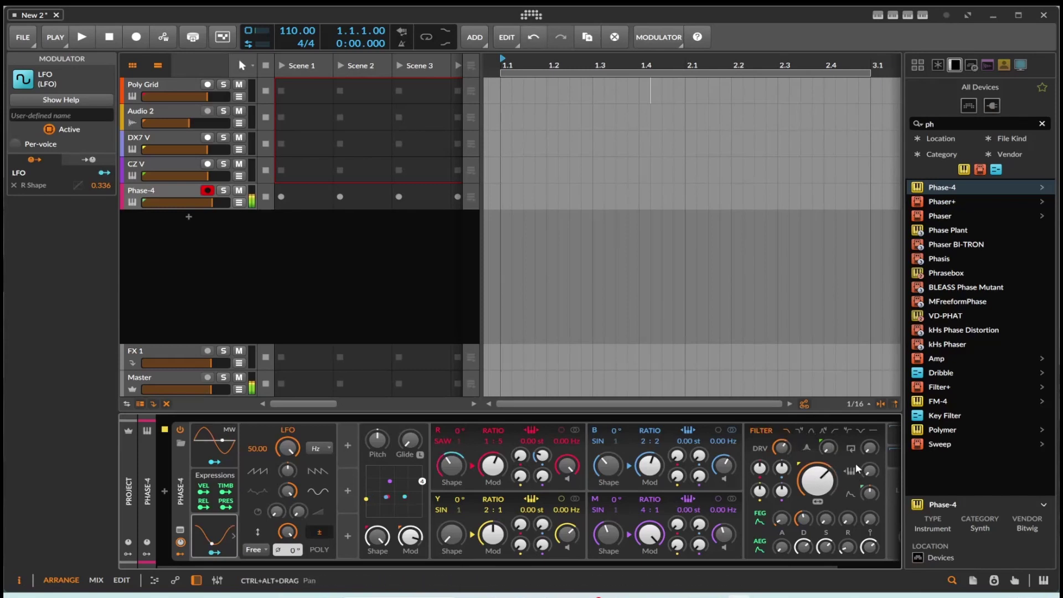
{"action": "mouse_move", "coordinate": [828, 447]}
{"action": "mouse_move", "coordinate": [781, 547]}
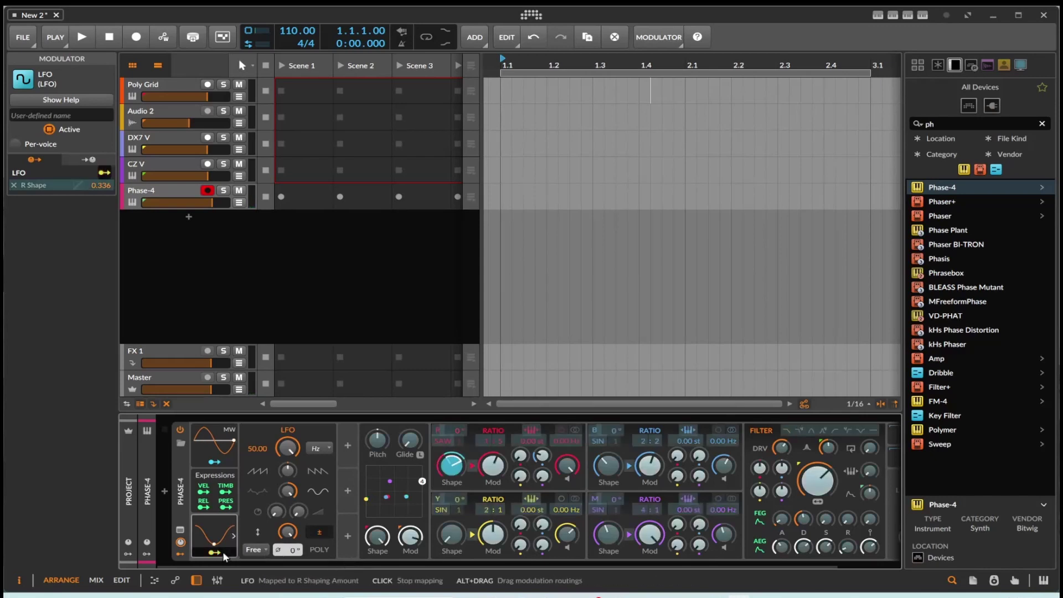
{"action": "mouse_move", "coordinate": [776, 548]}
{"action": "left_mouse_down"}
{"action": "mouse_move", "coordinate": [776, 526]}
{"action": "mouse_move", "coordinate": [776, 561]}
{"action": "left_mouse_up"}
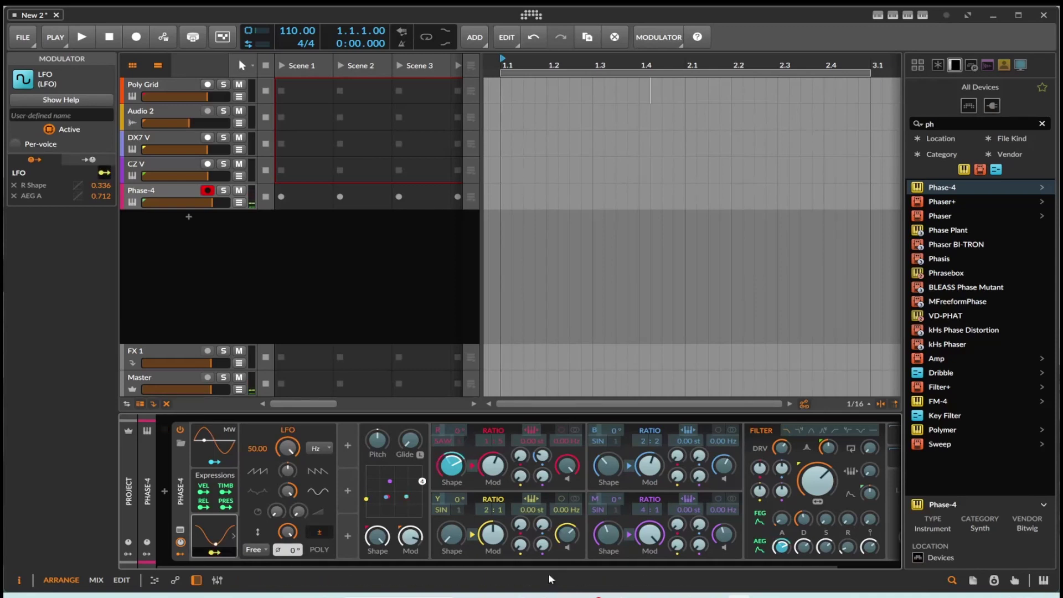
{"action": "scroll", "coordinate": [316, 565], "scroll_direction": "right", "scroll_amount": 2}
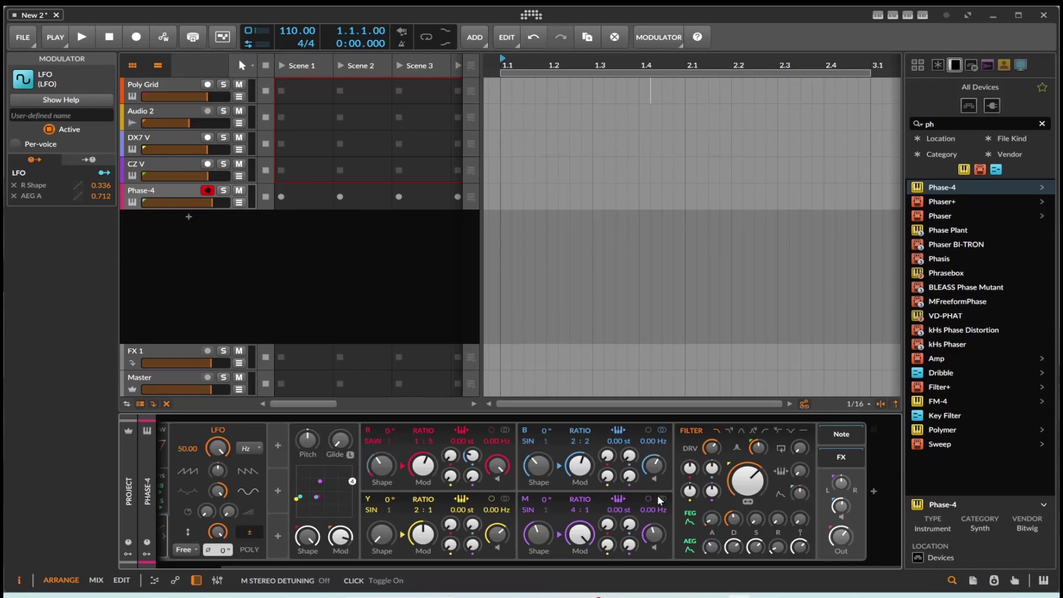
{"action": "left_click_drag", "start_coordinate": [506, 567], "coordinate": [410, 565]}
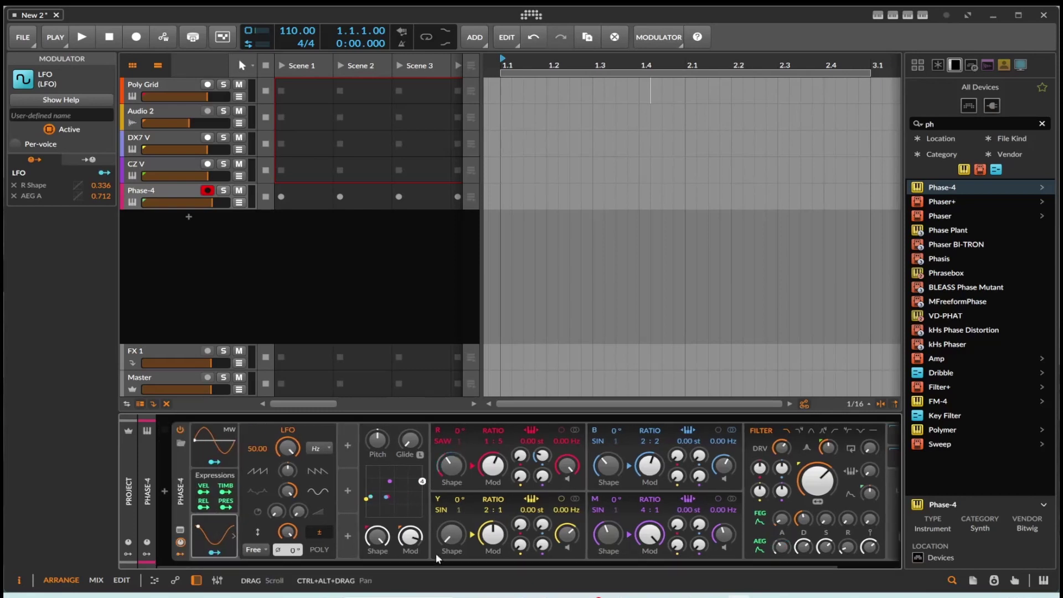
Step: Reverse the R oscillator's shape and modulation order, reduce the overall shape amount, and adjust R's feedback and B→R modulation amount
{"action": "left_click", "coordinate": [472, 467]}
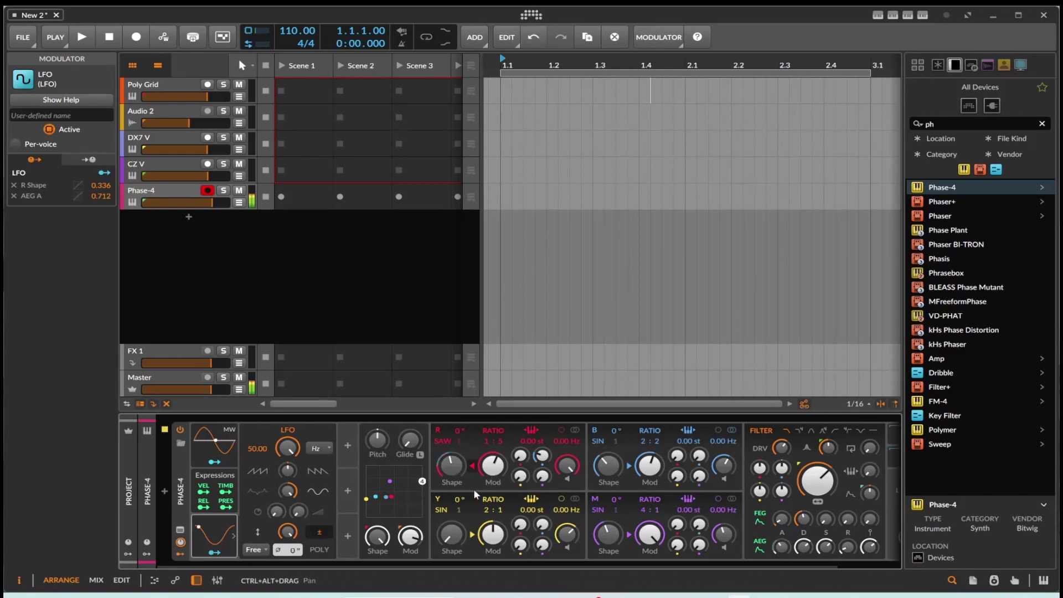
{"action": "left_click_drag", "start_coordinate": [423, 483], "coordinate": [380, 486]}
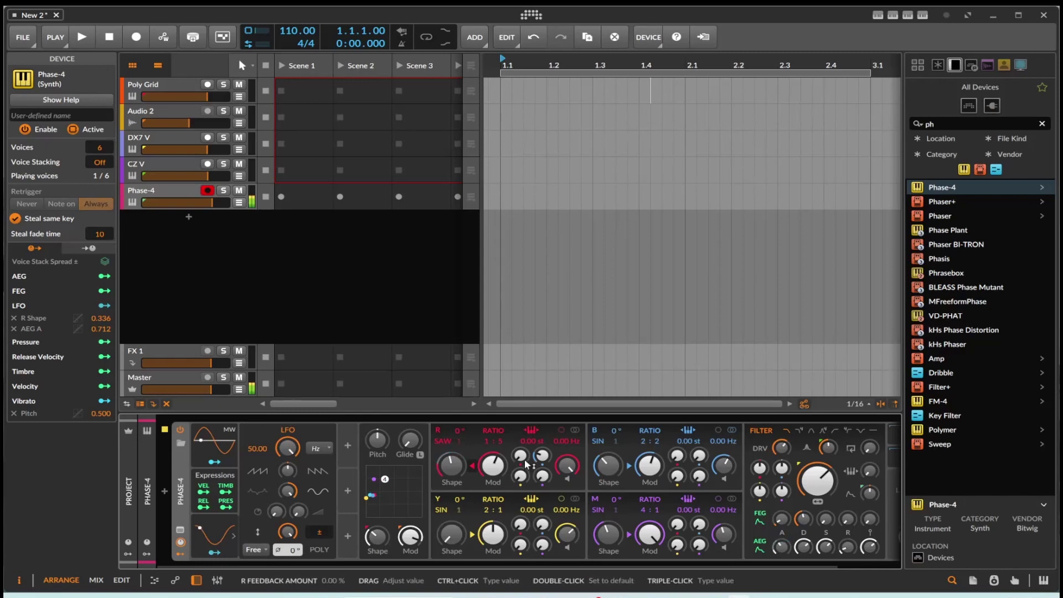
{"action": "left_click_drag", "start_coordinate": [520, 456], "coordinate": [543, 451]}
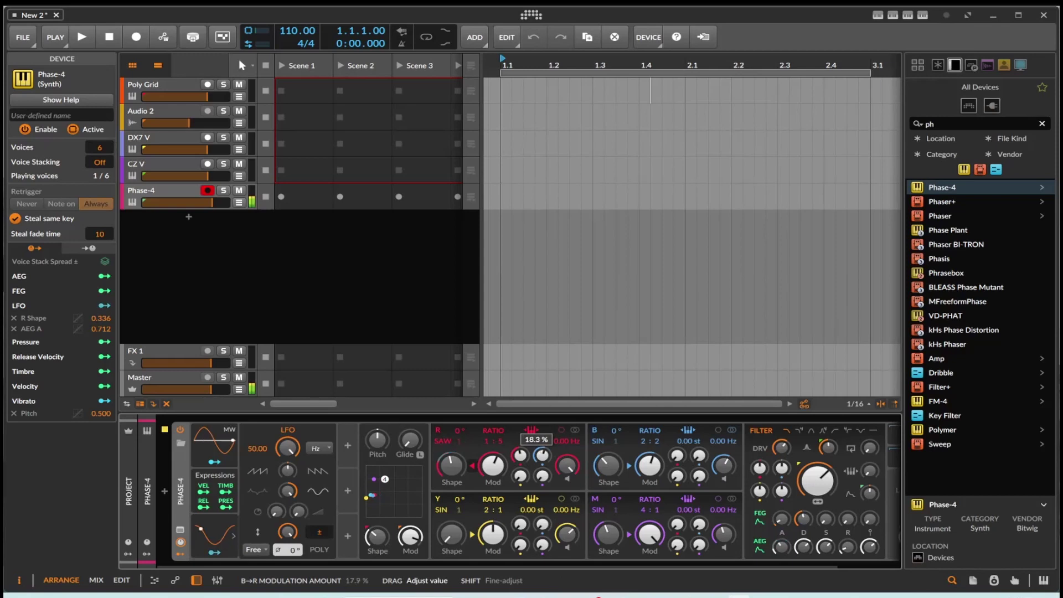
Step: Add a Beat LFO modulator to Phase-4 and map it to the B→R modulation amount at -0.33
{"action": "left_click", "coordinate": [344, 453]}
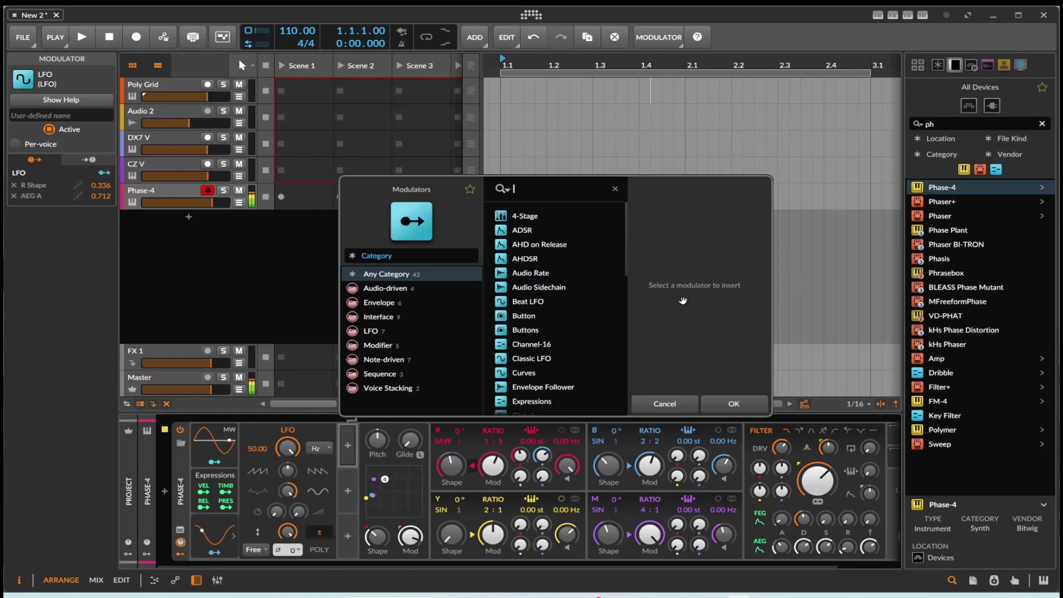
{"action": "double_click", "coordinate": [548, 303]}
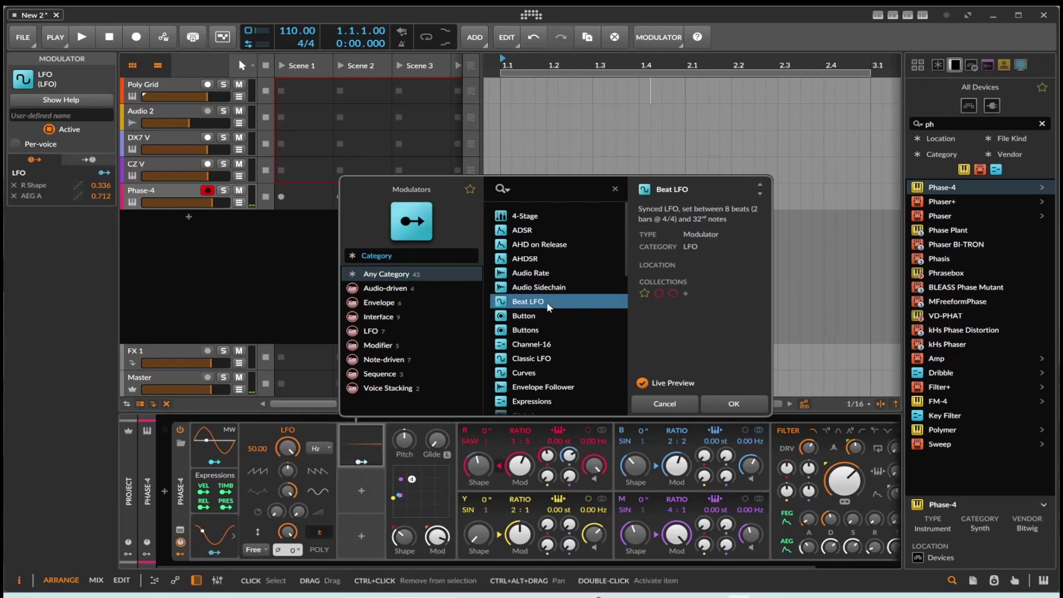
{"action": "left_click", "coordinate": [360, 462]}
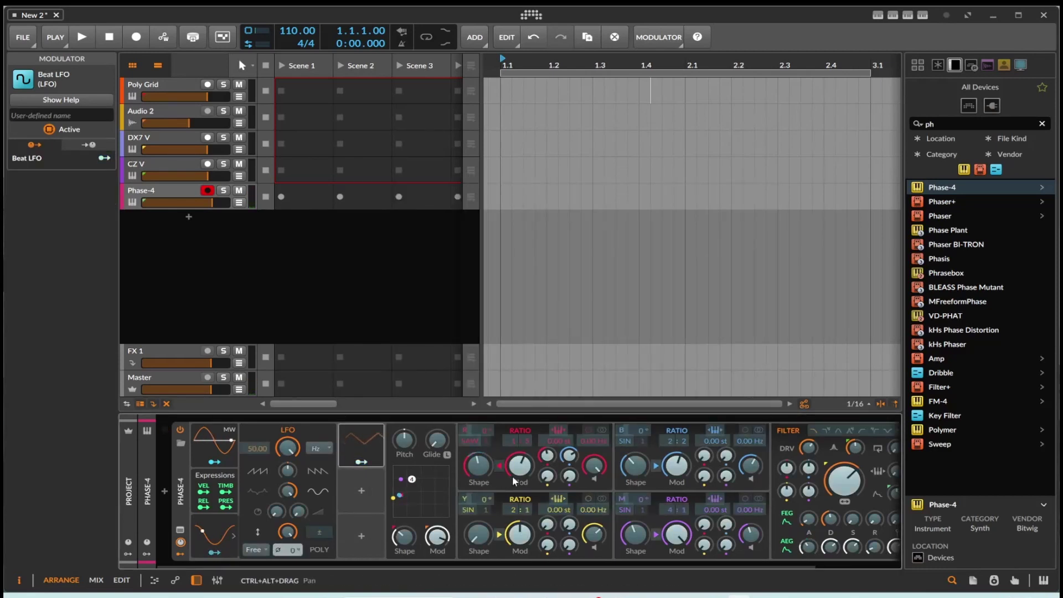
{"action": "left_click_drag", "start_coordinate": [568, 460], "coordinate": [568, 461]}
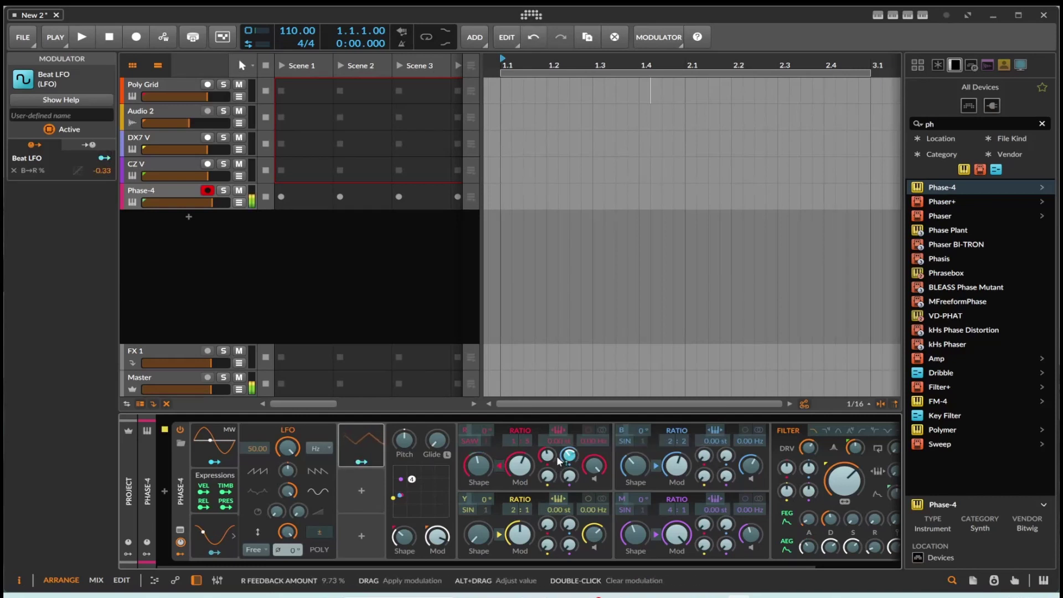
{"action": "left_click", "coordinate": [361, 462]}
Step: Raise Phase-4's overall shape amount to increase the shaping of its oscillators
{"action": "left_click", "coordinate": [421, 530]}
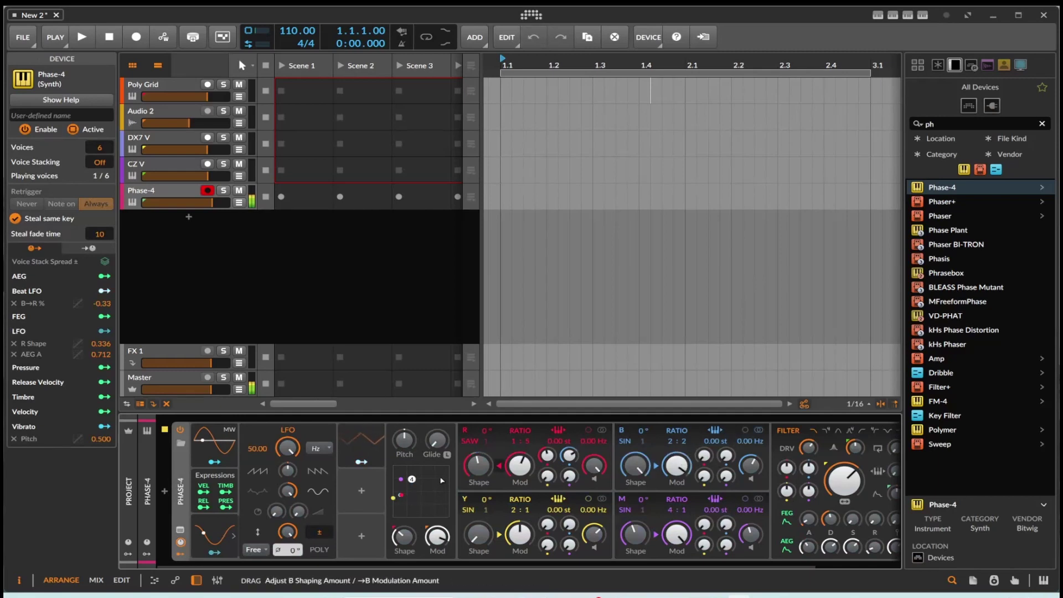
{"action": "left_click_drag", "start_coordinate": [404, 536], "coordinate": [403, 539]}
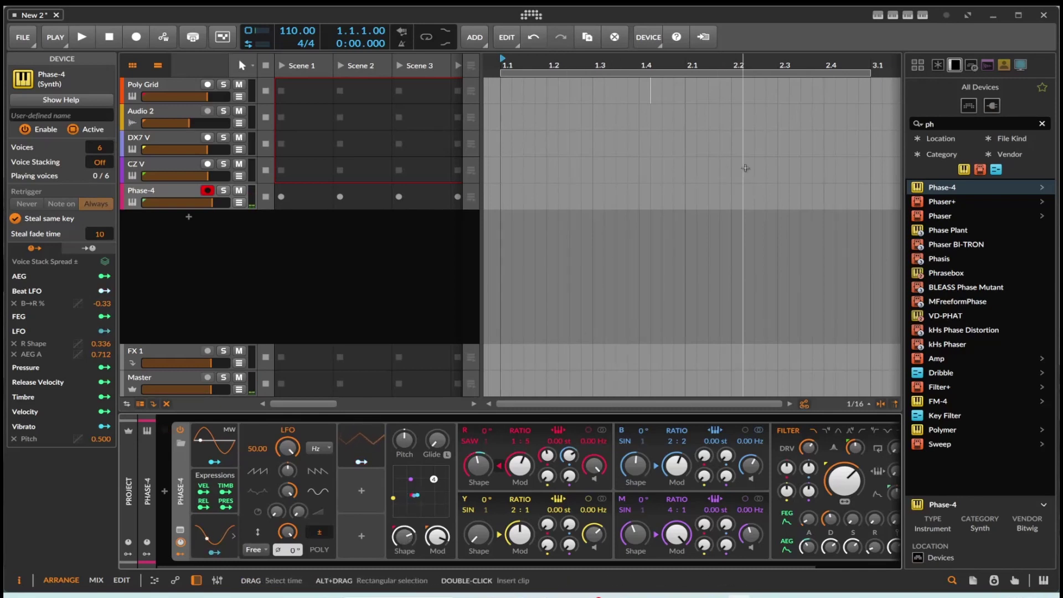
Step: Search the devices for "kick" and add E-Kick as a new instrument track below the Phase-4 track
{"action": "left_click", "coordinate": [938, 128]}
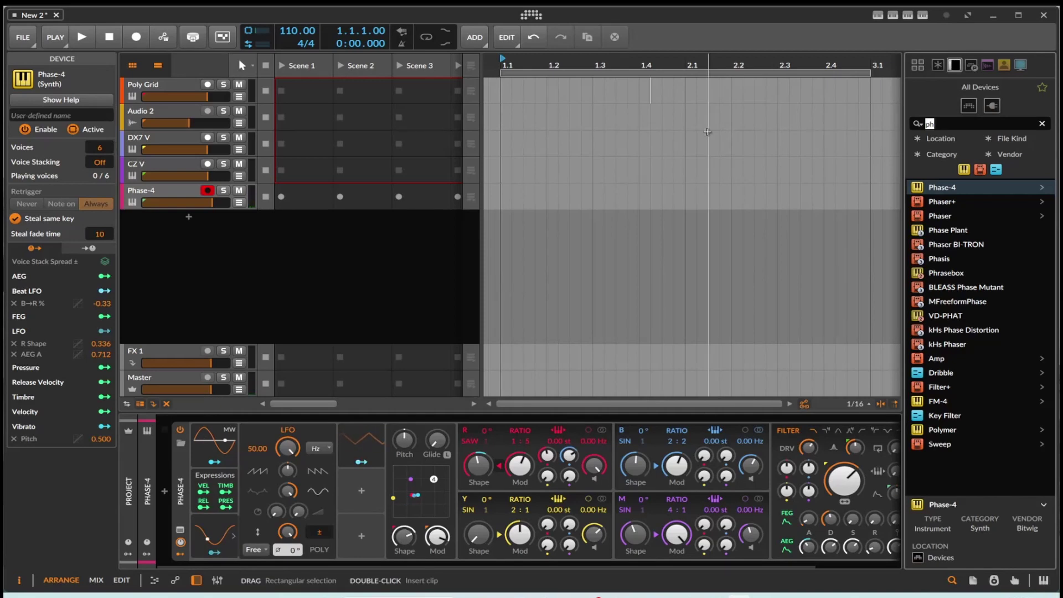
{"action": "type", "text": "ki"}
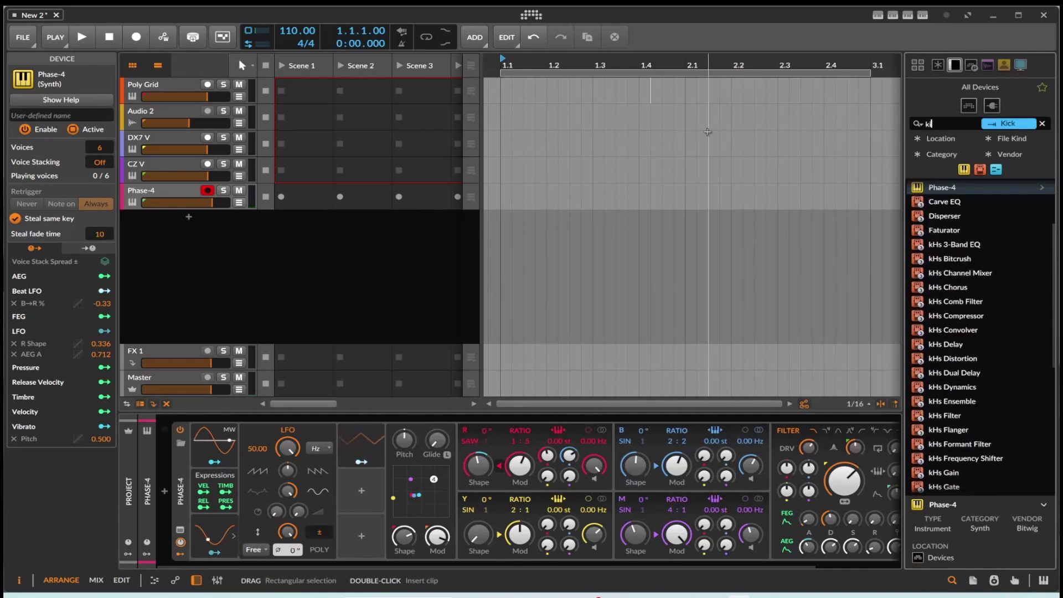
{"action": "type", "text": "ck"}
{"action": "left_click", "coordinate": [928, 191]}
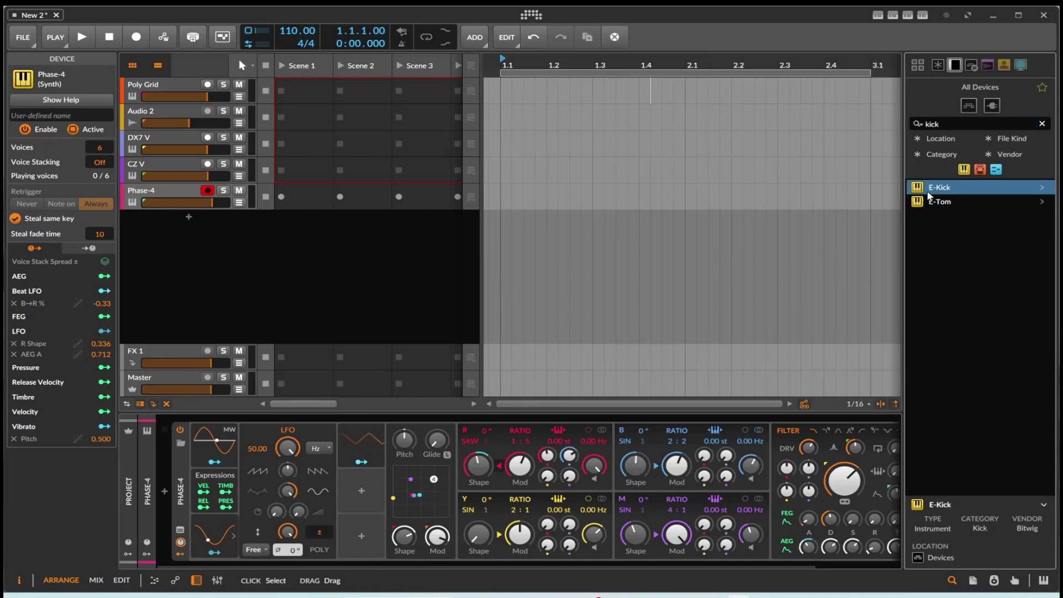
{"action": "left_click_drag", "start_coordinate": [930, 194], "coordinate": [491, 258]}
{"action": "left_click_drag", "start_coordinate": [358, 266], "coordinate": [359, 264]}
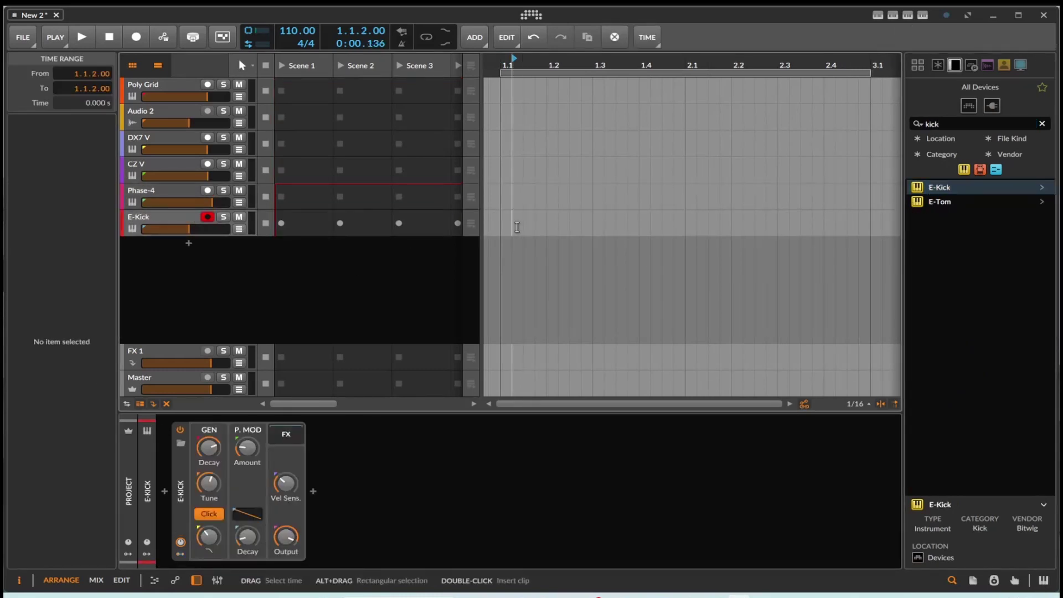
Step: Create a one-bar clip on the E-Kick track and fill it with eight 1/16-long C3 notes spaced roughly an eighth note apart
{"action": "double_click", "coordinate": [522, 223]}
{"action": "left_click", "coordinate": [522, 224]}
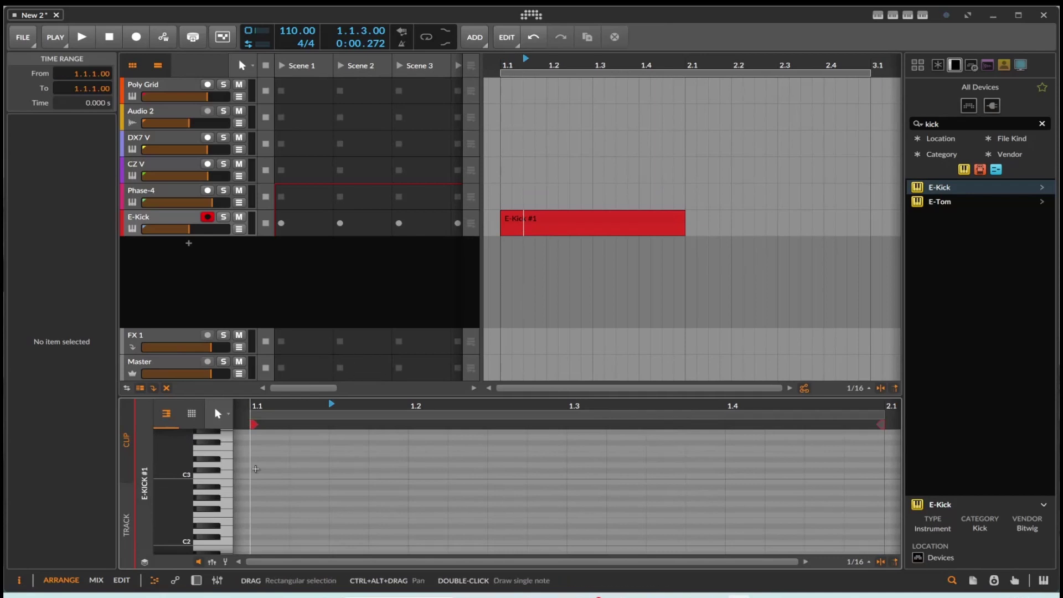
{"action": "double_click", "coordinate": [258, 475]}
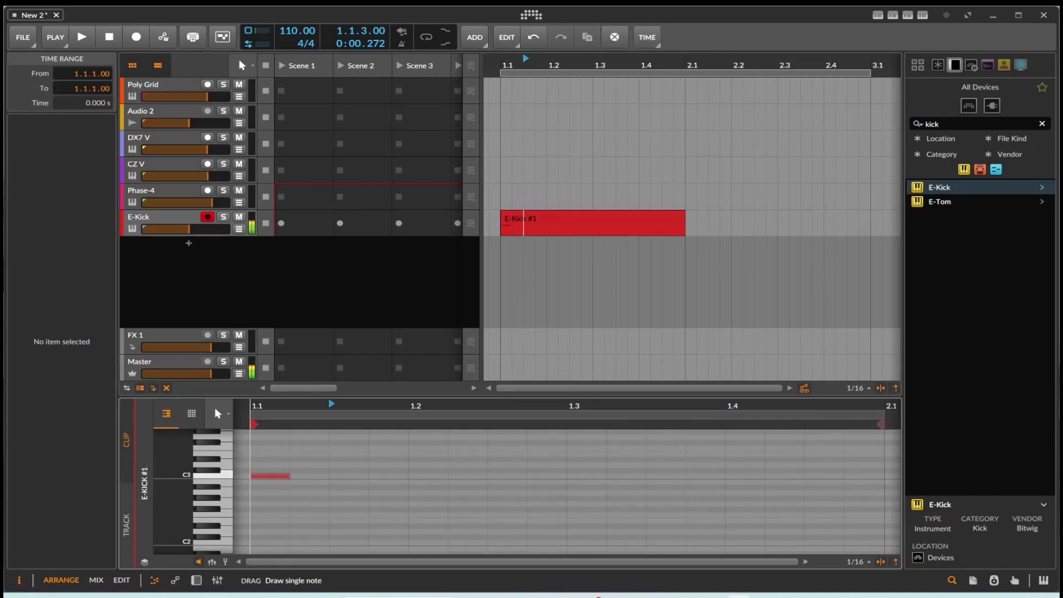
{"action": "double_click", "coordinate": [349, 476]}
{"action": "double_click", "coordinate": [416, 476]}
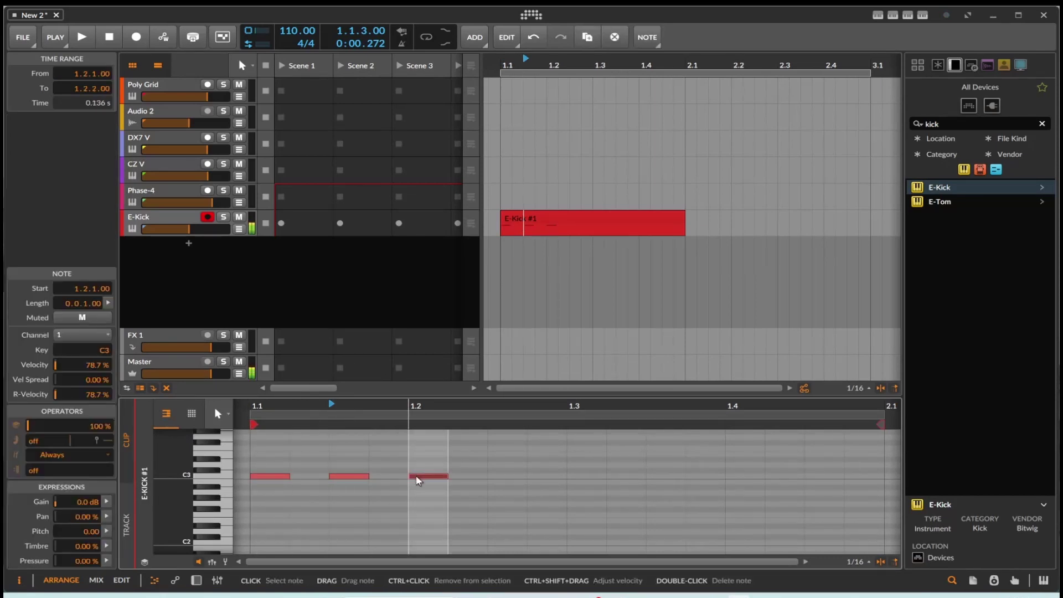
{"action": "double_click", "coordinate": [501, 471]}
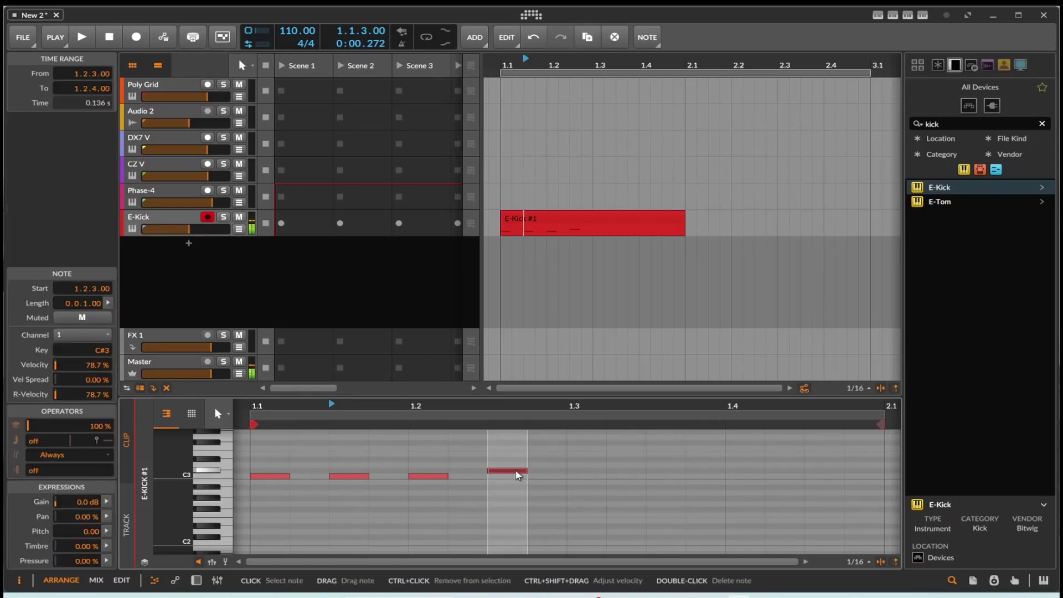
{"action": "key", "text": "Down"}
{"action": "double_click", "coordinate": [575, 476]}
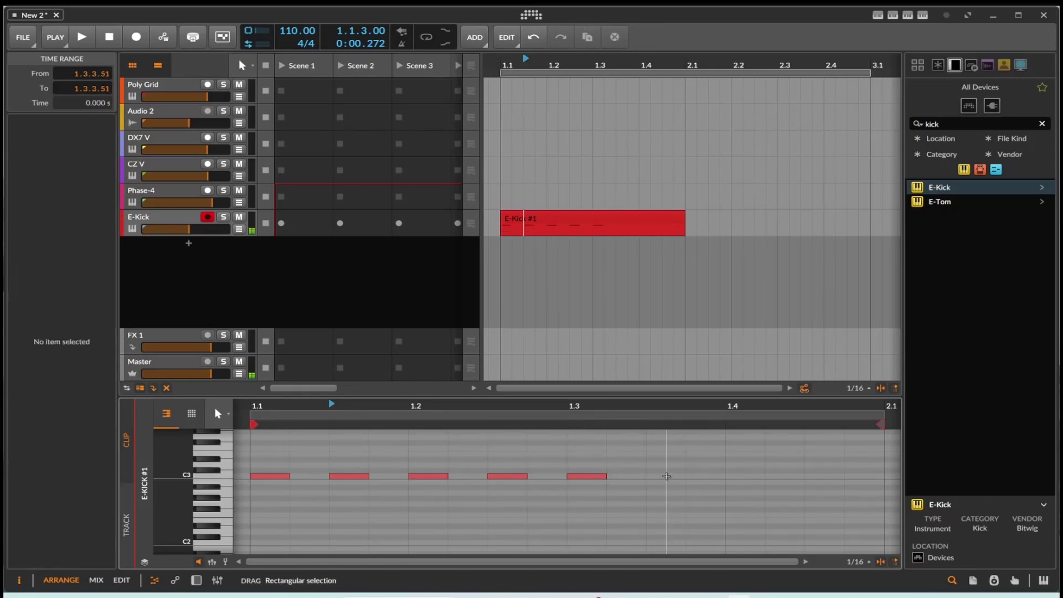
{"action": "double_click", "coordinate": [654, 476]}
{"action": "double_click", "coordinate": [713, 476]}
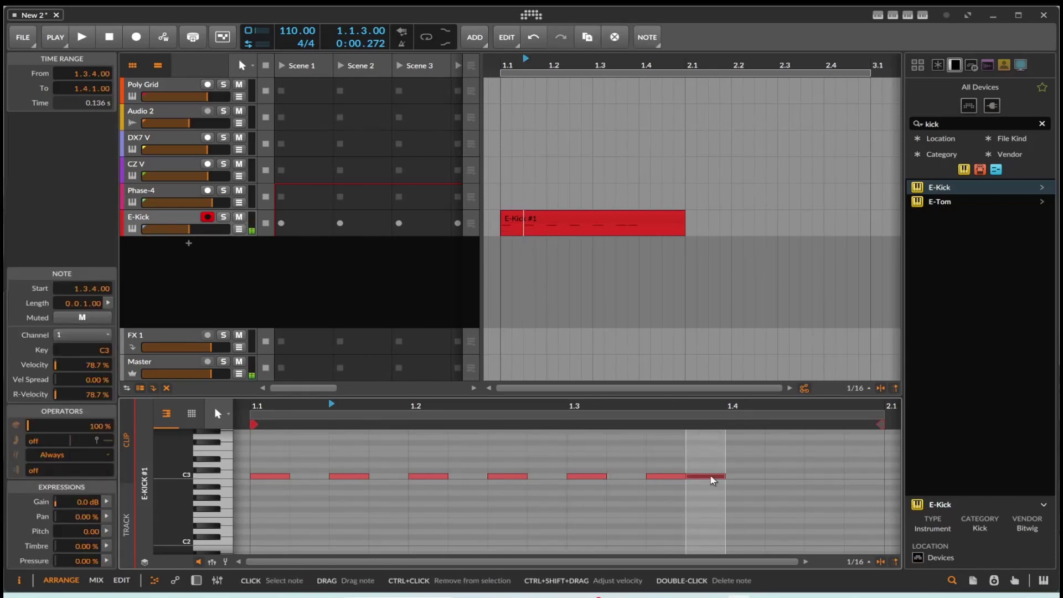
{"action": "left_click_drag", "start_coordinate": [703, 476], "coordinate": [758, 476]}
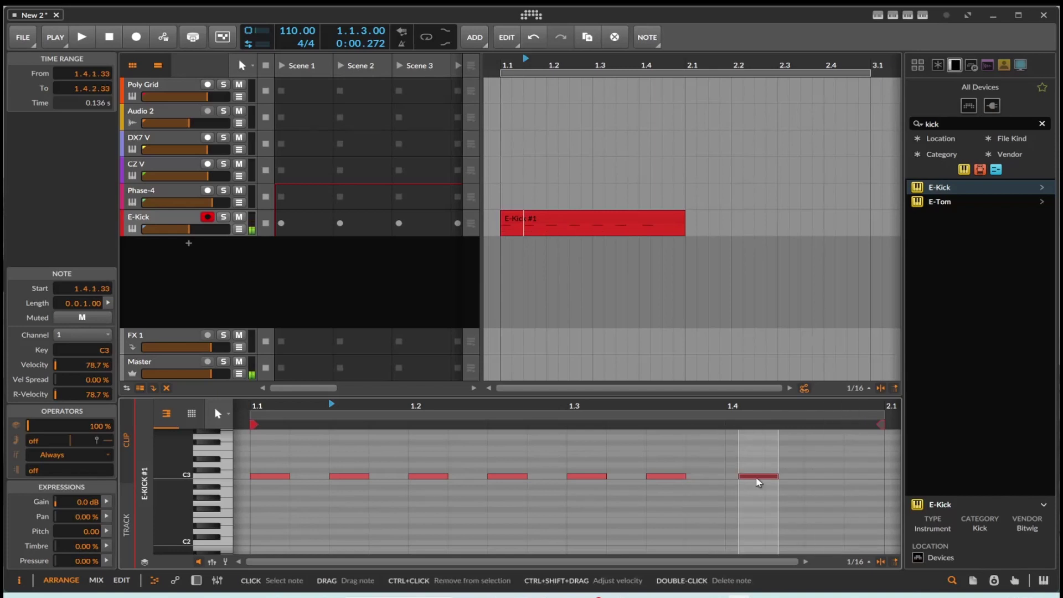
{"action": "double_click", "coordinate": [823, 477]}
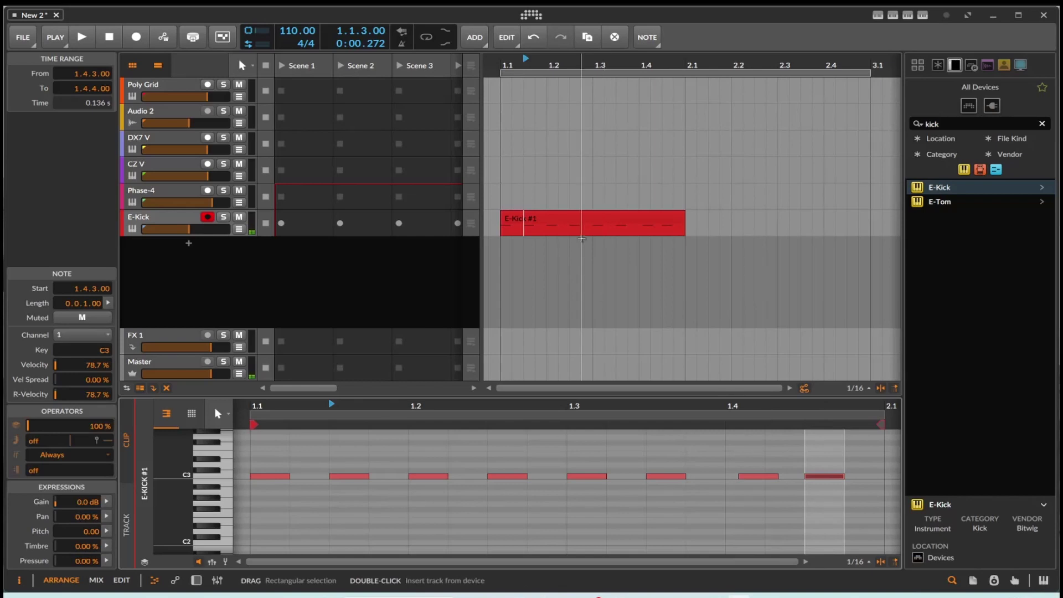
Step: Duplicate the E-Kick clip into bar 2 and enable arranger looping
{"action": "left_click", "coordinate": [574, 218]}
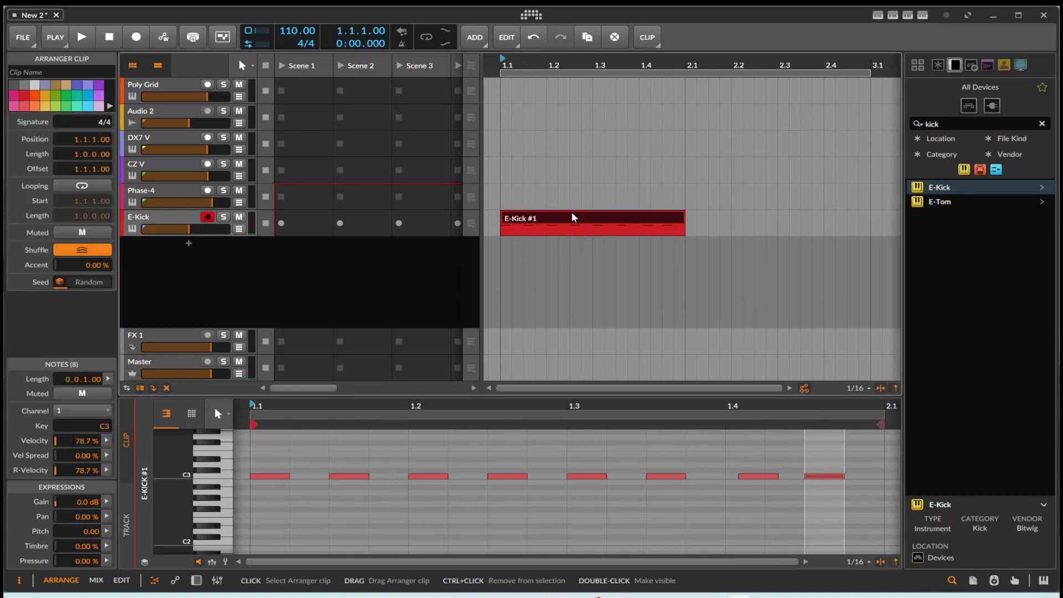
{"action": "key", "text": "ctrl+d"}
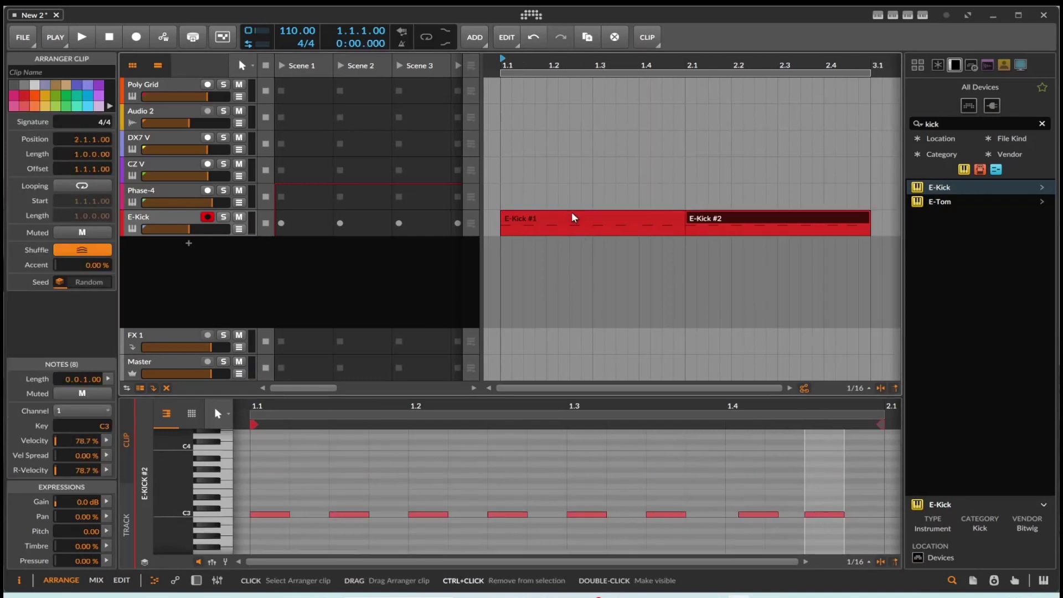
{"action": "left_click", "coordinate": [424, 43]}
Step: Create a one-bar clip on the Phase-4 track and set its note editor grid to 1/16 triole
{"action": "double_click", "coordinate": [528, 193]}
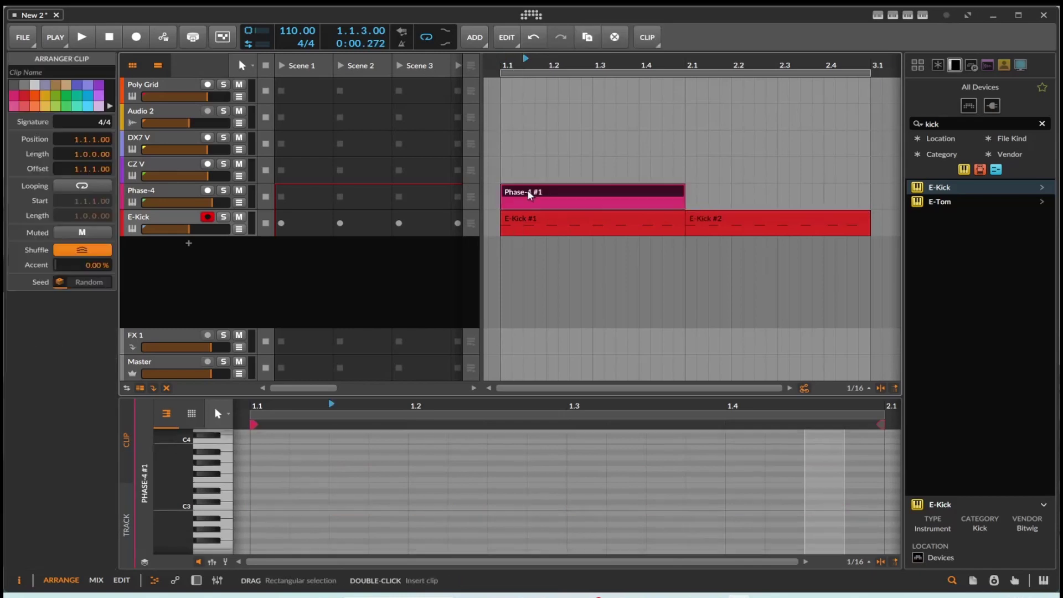
{"action": "scroll", "coordinate": [277, 487], "scroll_direction": "down", "scroll_amount": 2}
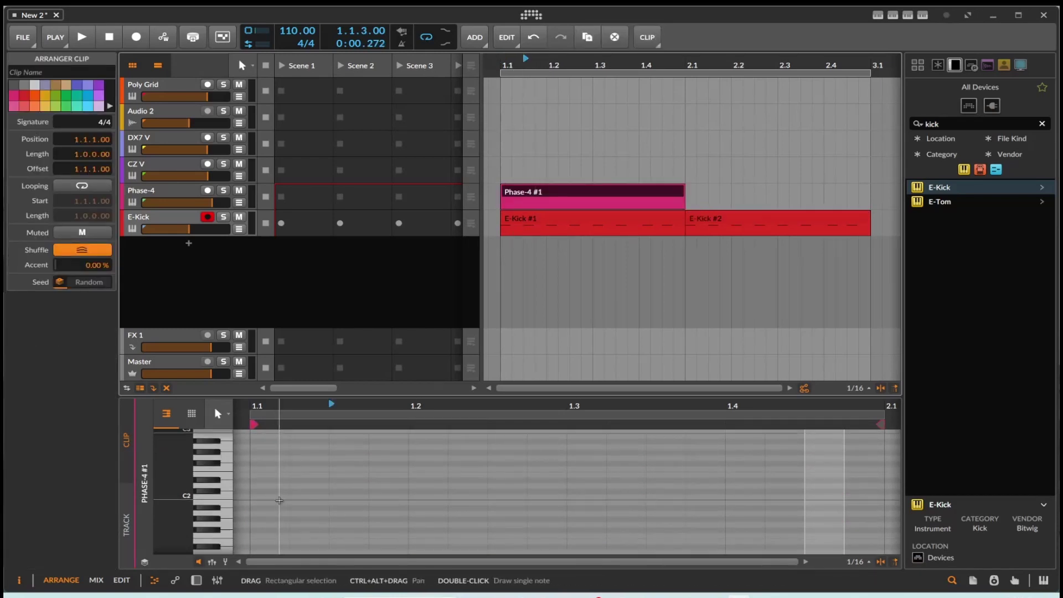
{"action": "left_click", "coordinate": [282, 501]}
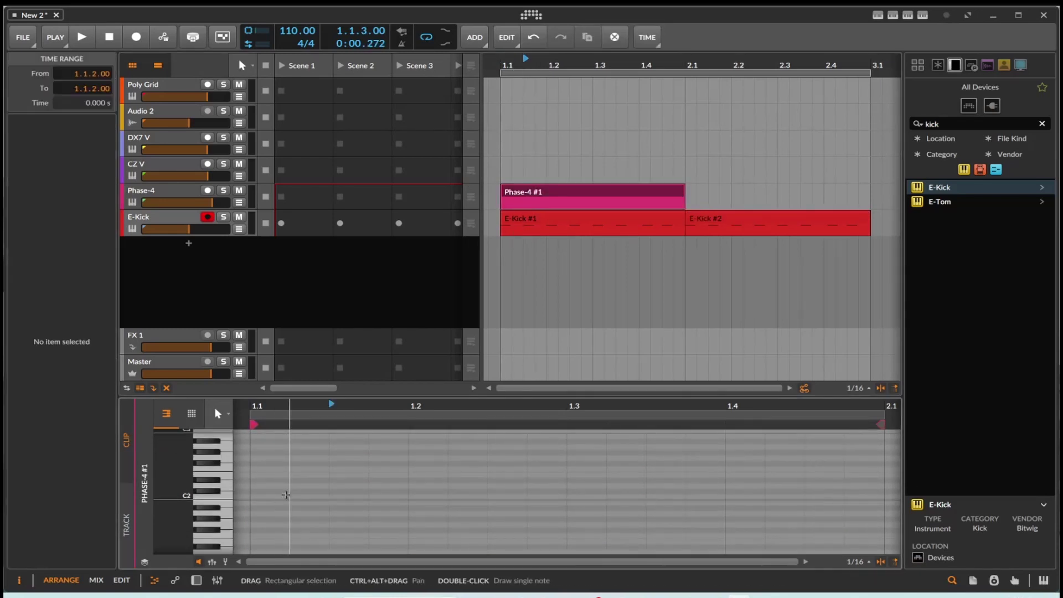
{"action": "left_click", "coordinate": [852, 561]}
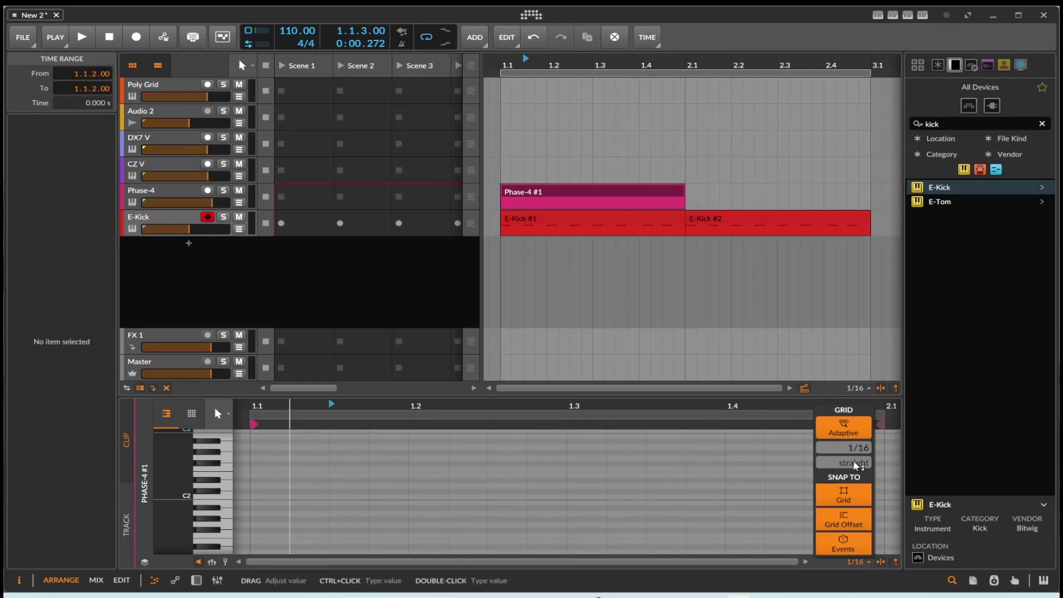
{"action": "left_click_drag", "start_coordinate": [855, 465], "coordinate": [855, 451]}
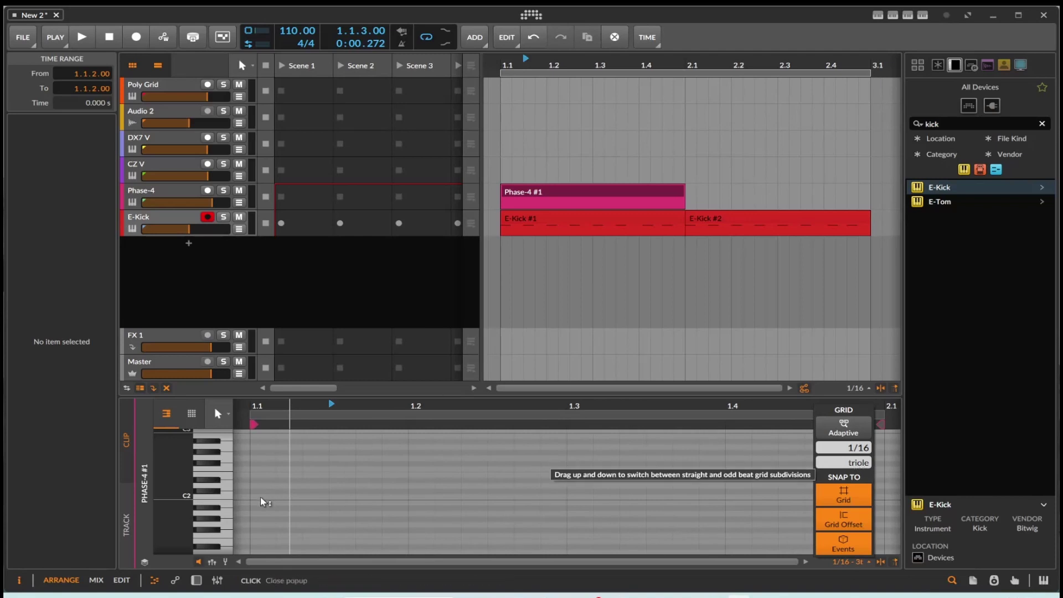
{"action": "left_click", "coordinate": [278, 502]}
Step: Draw twelve C2 notes in the Phase-4 clip, one on every second triplet grid step starting at 1.1.1.66
{"action": "double_click", "coordinate": [285, 497]}
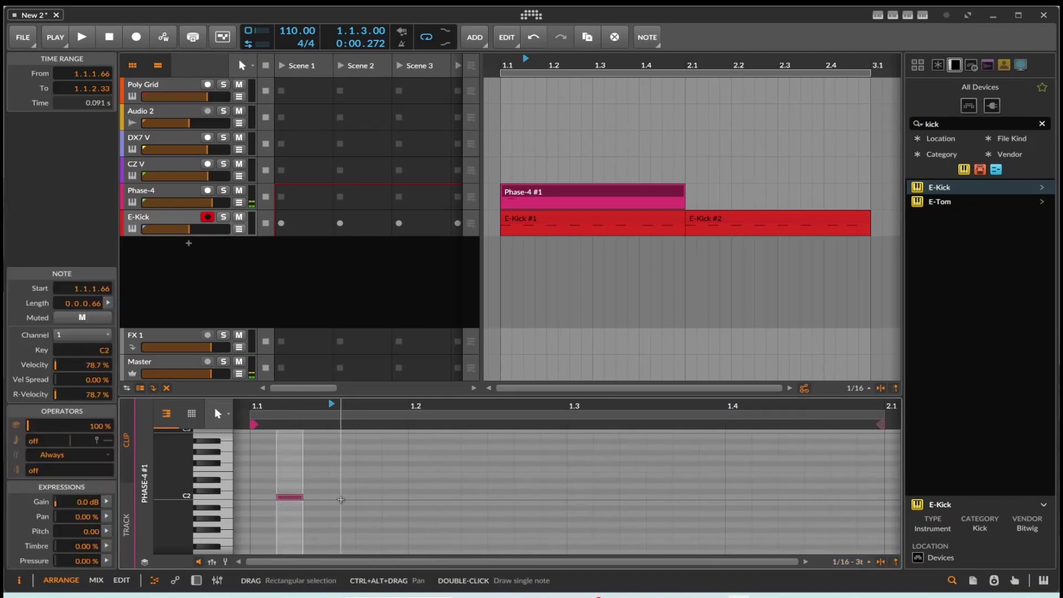
{"action": "double_click", "coordinate": [341, 497]}
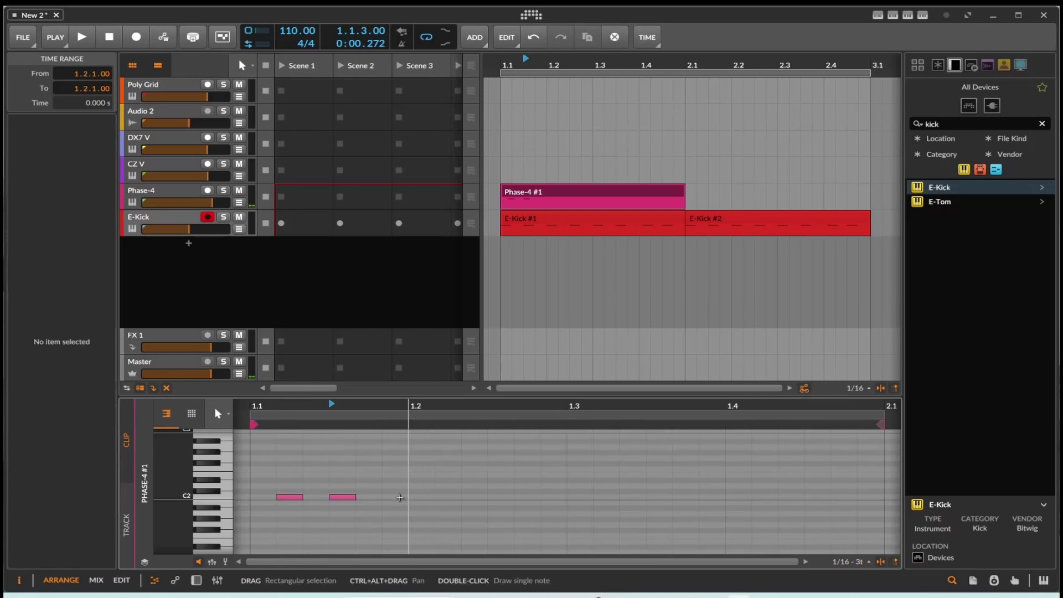
{"action": "double_click", "coordinate": [400, 498]}
{"action": "double_click", "coordinate": [449, 497]}
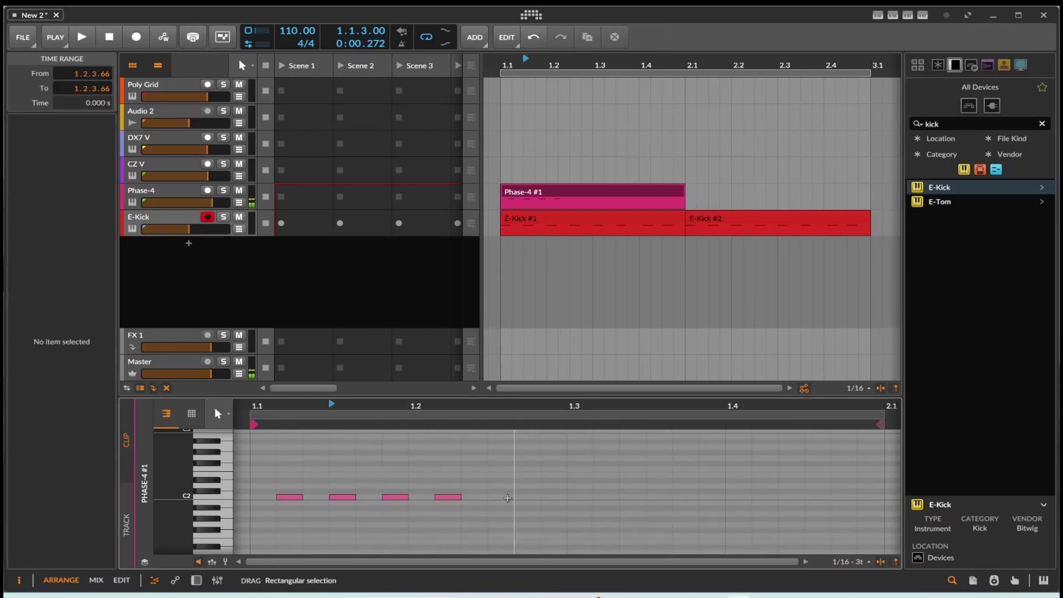
{"action": "double_click", "coordinate": [502, 498]}
{"action": "double_click", "coordinate": [553, 497]}
{"action": "double_click", "coordinate": [606, 497]}
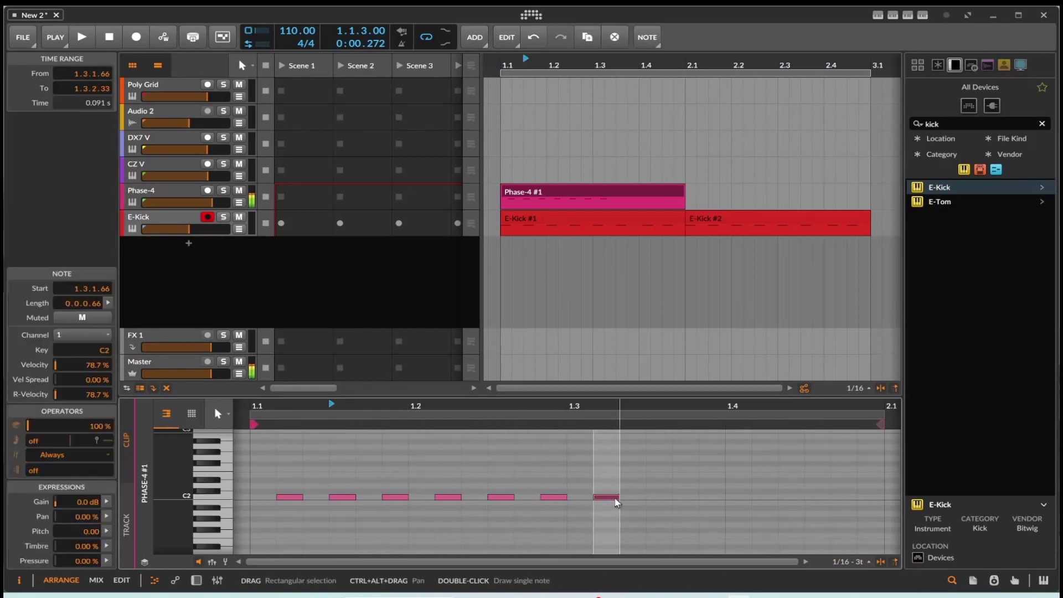
{"action": "double_click", "coordinate": [659, 498]}
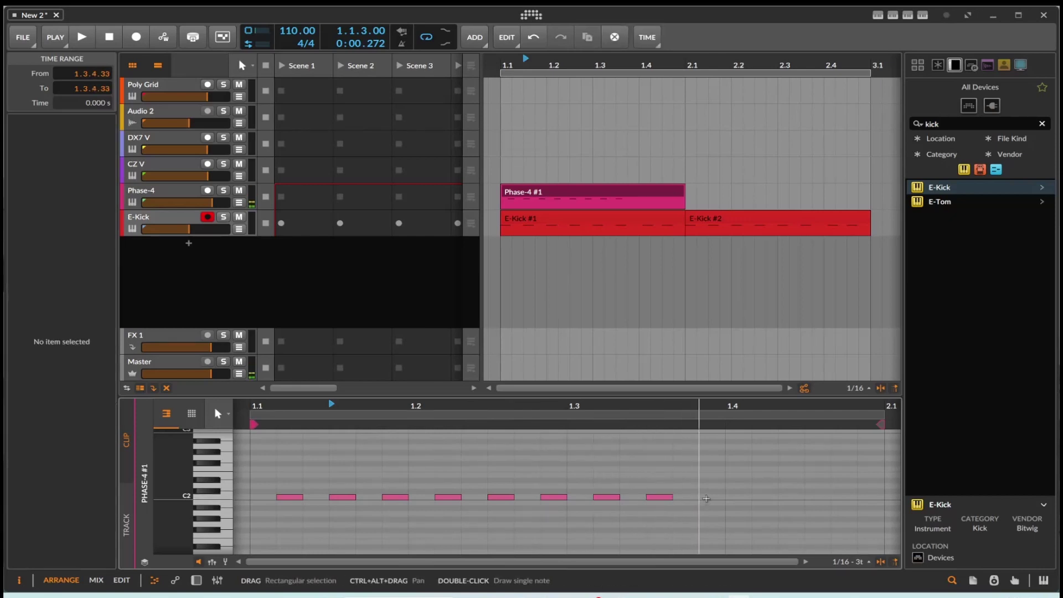
{"action": "double_click", "coordinate": [712, 497]}
{"action": "double_click", "coordinate": [765, 498]}
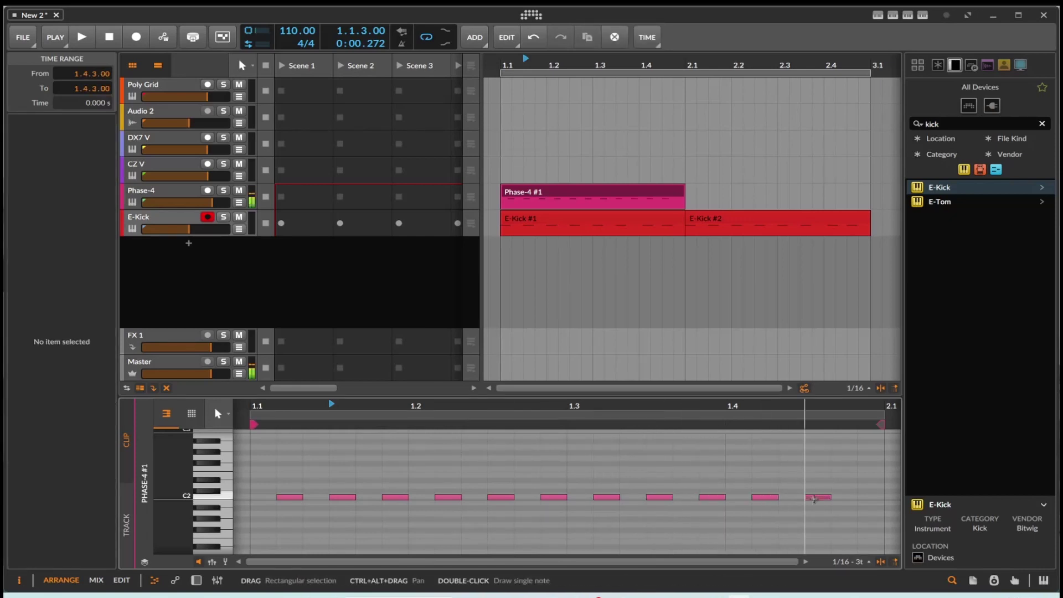
{"action": "double_click", "coordinate": [817, 497]}
{"action": "left_click", "coordinate": [871, 494]}
{"action": "double_click", "coordinate": [871, 496]}
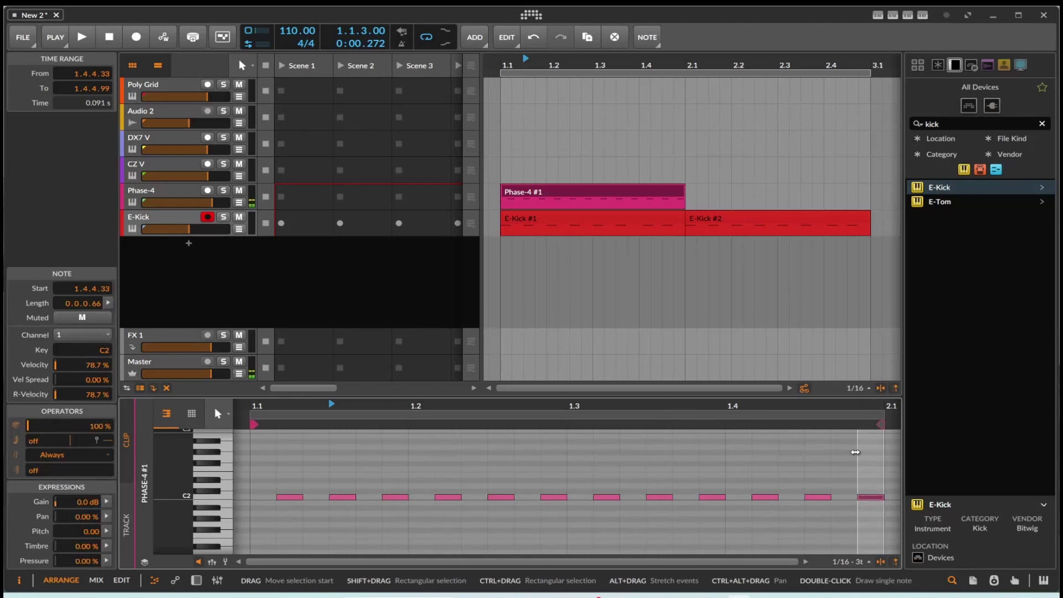
Step: Start playback and duplicate the one-bar Phase-4 clip into bar 2 of the arrangement
{"action": "key", "text": "space"}
{"action": "key", "text": "ctrl+d"}
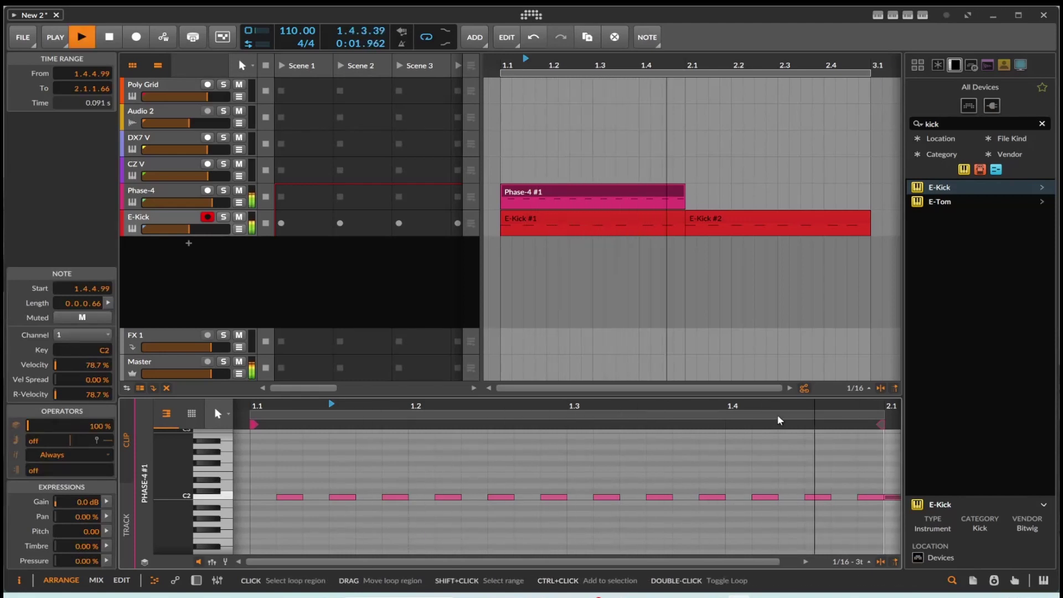
{"action": "key", "text": "ctrl+z"}
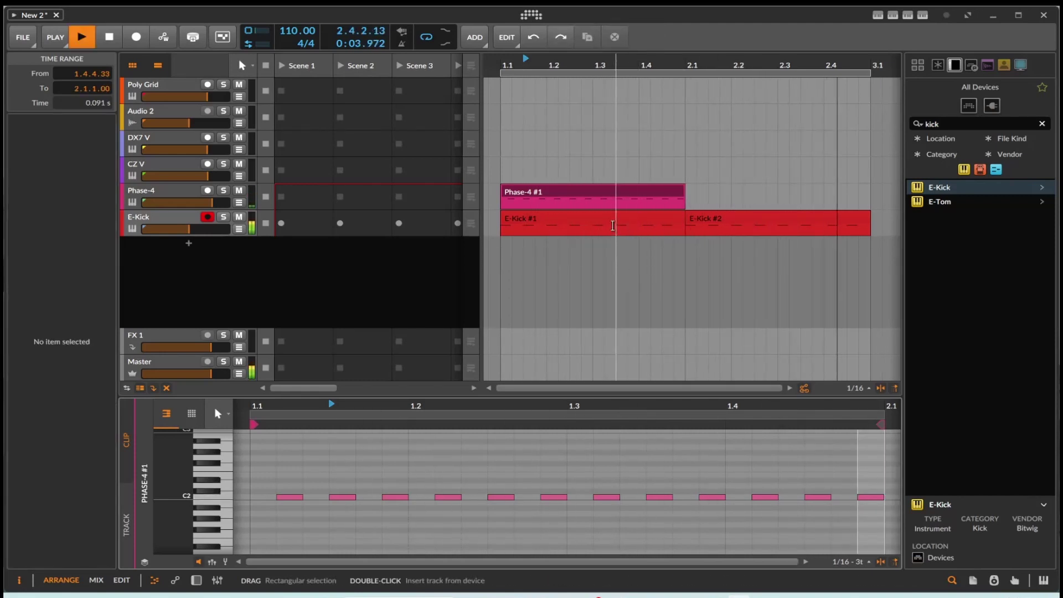
{"action": "left_click", "coordinate": [616, 197]}
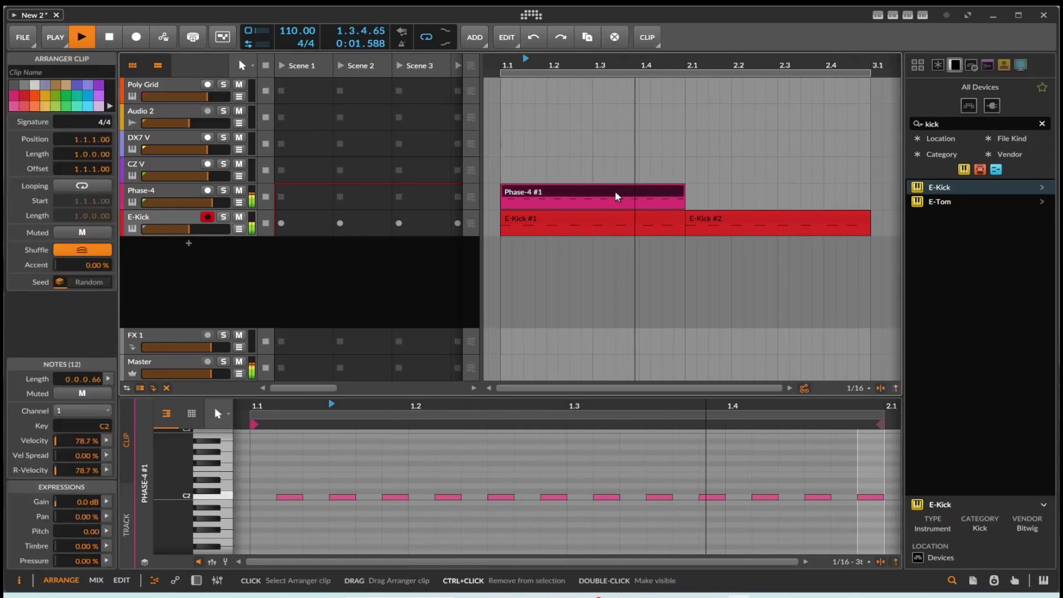
{"action": "key", "text": "ctrl+d"}
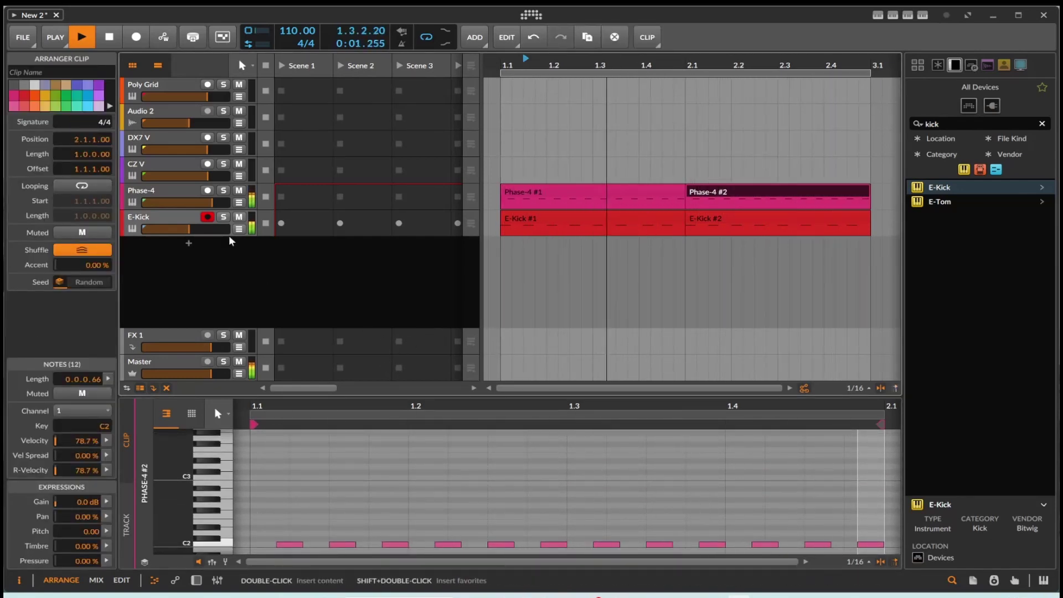
Step: Select the Phase-4 track, set the project tempo to 143 BPM and stop playback
{"action": "left_click", "coordinate": [163, 191]}
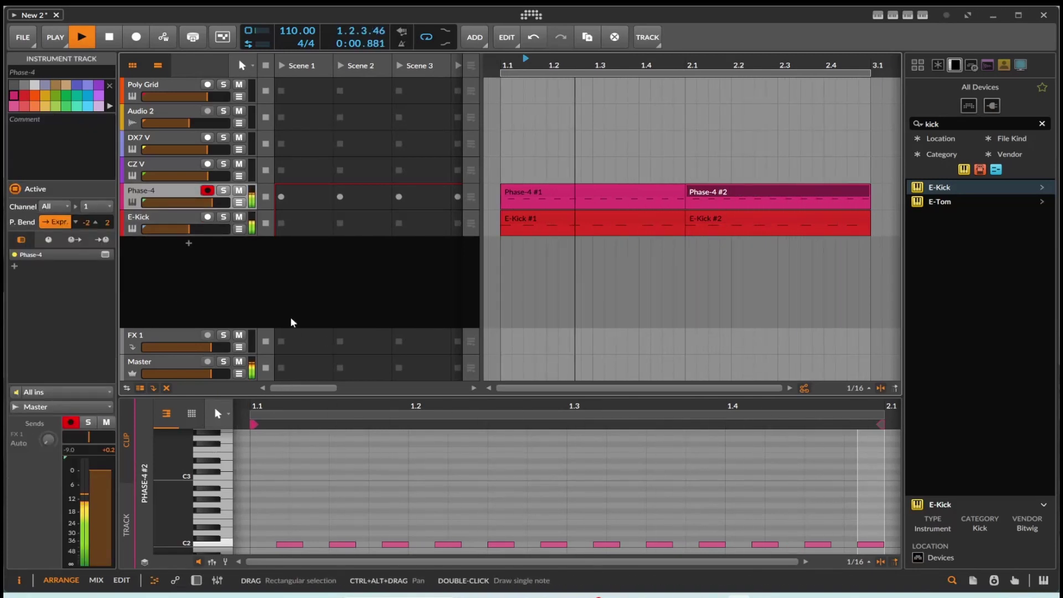
{"action": "left_click_drag", "start_coordinate": [297, 31], "coordinate": [297, 13]}
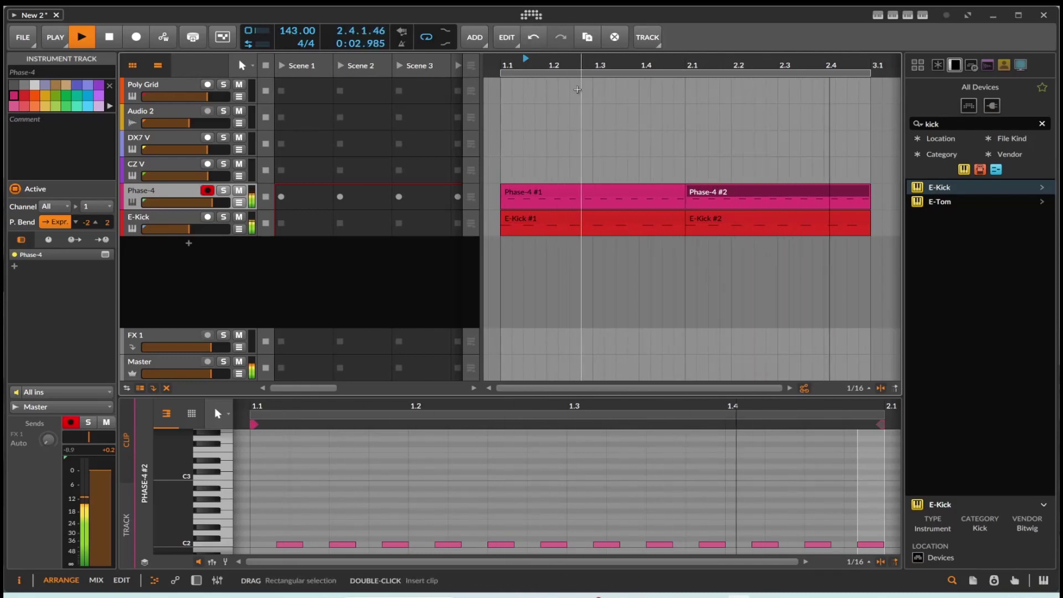
{"action": "key", "text": "space"}
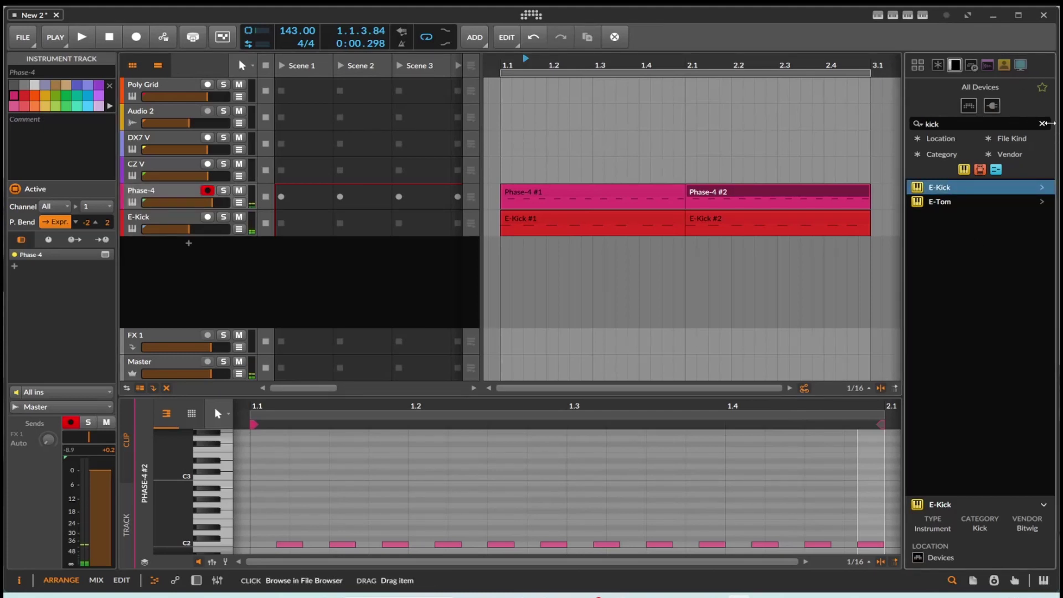
Step: Open the Samples library location in the file browser and look through its sample pack folders
{"action": "left_click", "coordinate": [1020, 65]}
{"action": "scroll", "coordinate": [1023, 186], "scroll_direction": "down", "scroll_amount": 2}
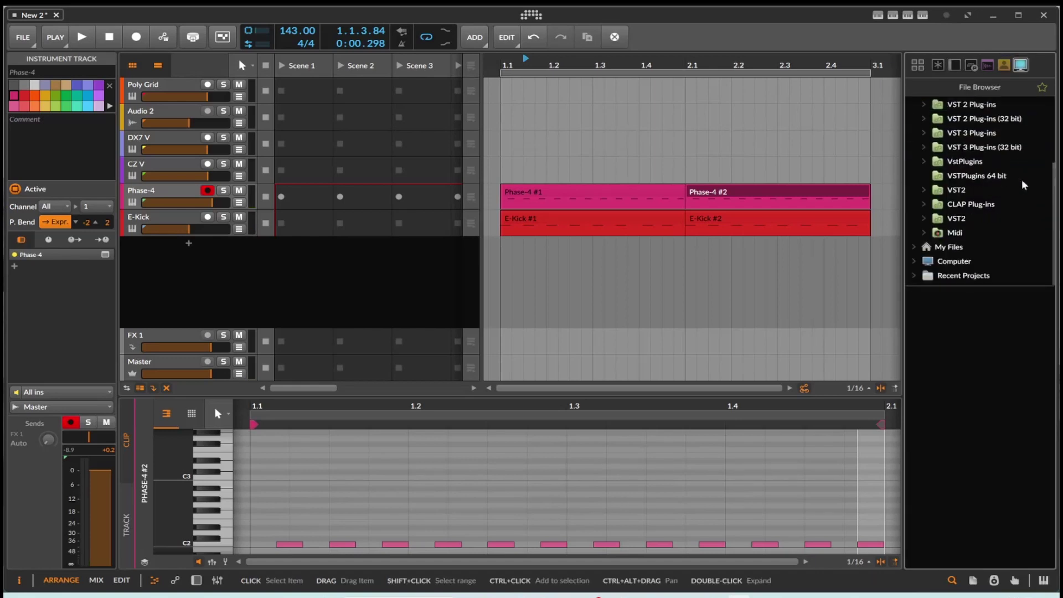
{"action": "scroll", "coordinate": [961, 179], "scroll_direction": "up", "scroll_amount": 2}
{"action": "left_click", "coordinate": [962, 176]}
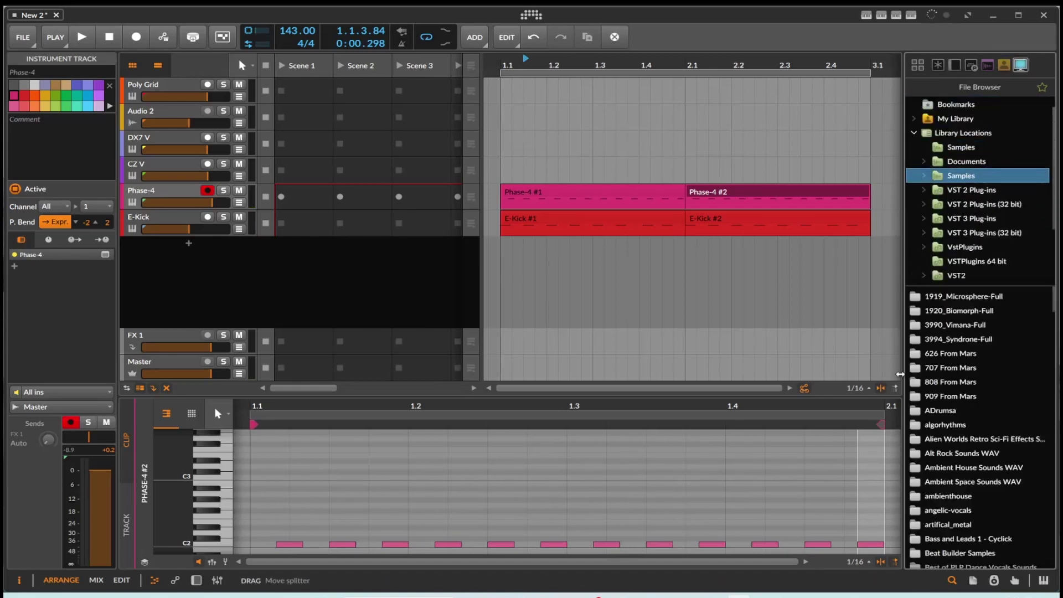
{"action": "scroll", "coordinate": [956, 419], "scroll_direction": "down", "scroll_amount": 15}
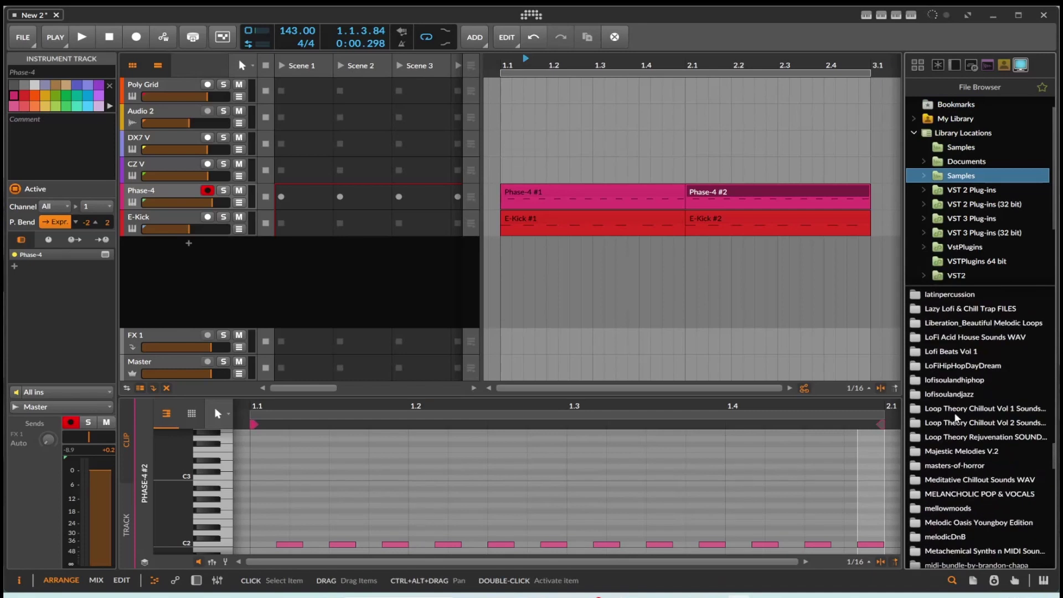
{"action": "scroll", "coordinate": [957, 432], "scroll_direction": "down", "scroll_amount": 15}
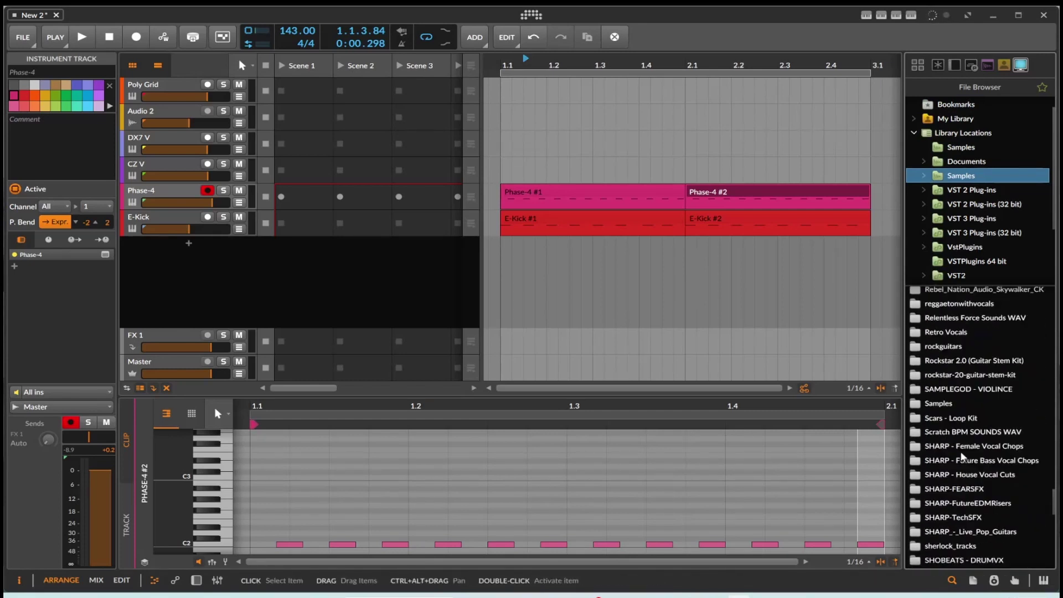
{"action": "scroll", "coordinate": [963, 457], "scroll_direction": "down", "scroll_amount": 3}
{"action": "scroll", "coordinate": [976, 463], "scroll_direction": "down", "scroll_amount": 12}
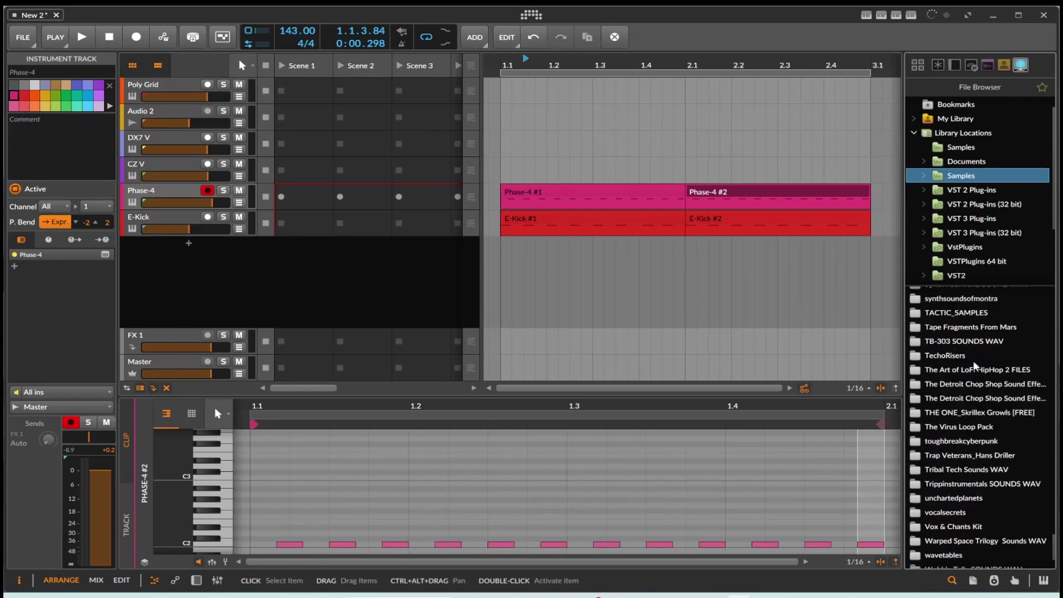
{"action": "scroll", "coordinate": [975, 366], "scroll_direction": "up", "scroll_amount": 10}
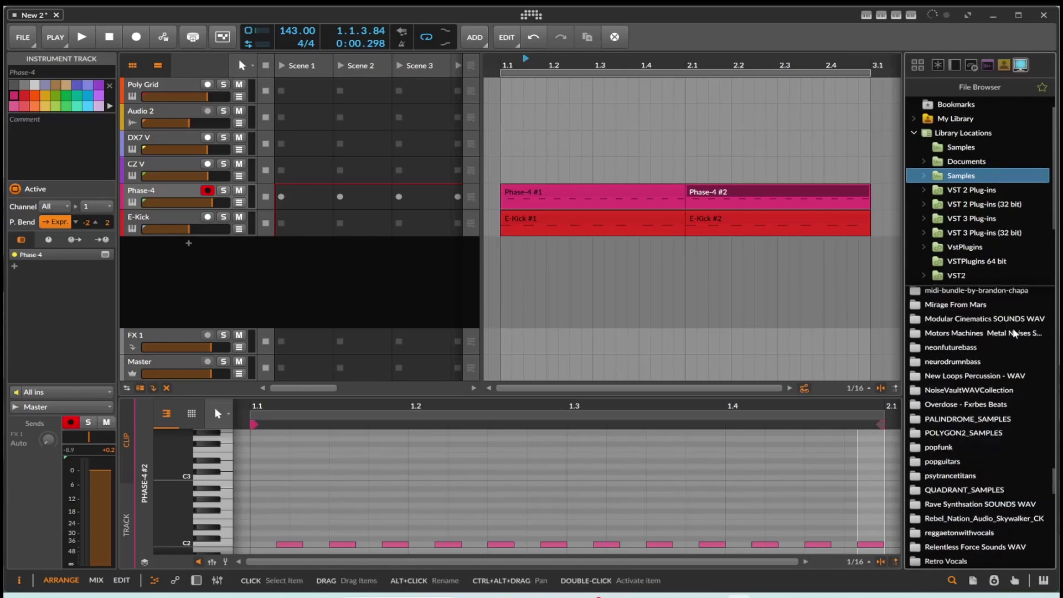
{"action": "scroll", "coordinate": [1053, 370], "scroll_direction": "up", "scroll_amount": 6}
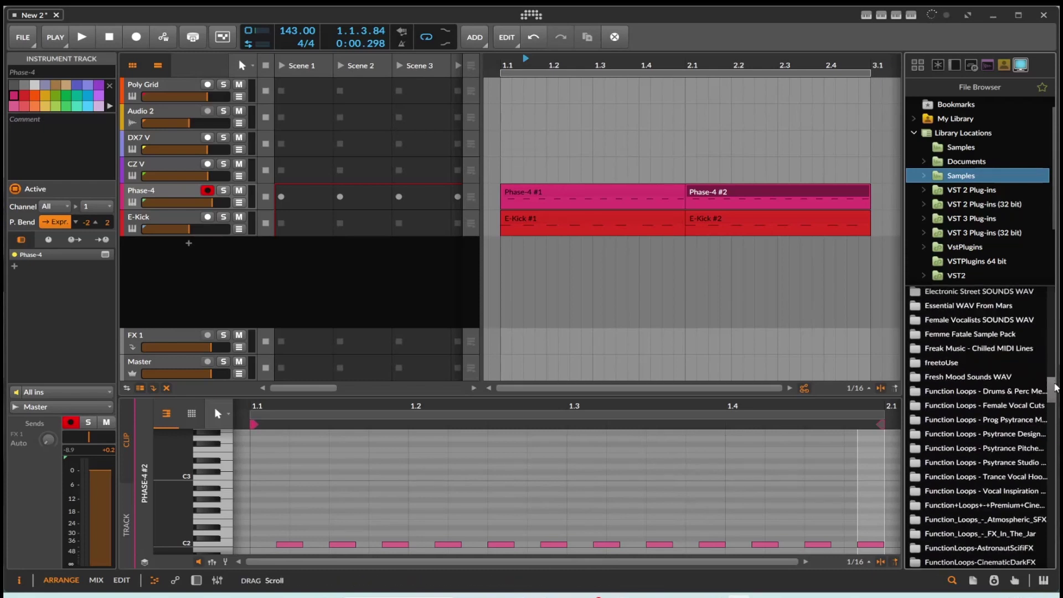
Step: Open the FL_PDK_Downfilters folder inside FL_PDK_SFX of the Function Loops Psytrance Design pack
{"action": "left_click", "coordinate": [1015, 440]}
{"action": "double_click", "coordinate": [1015, 440]}
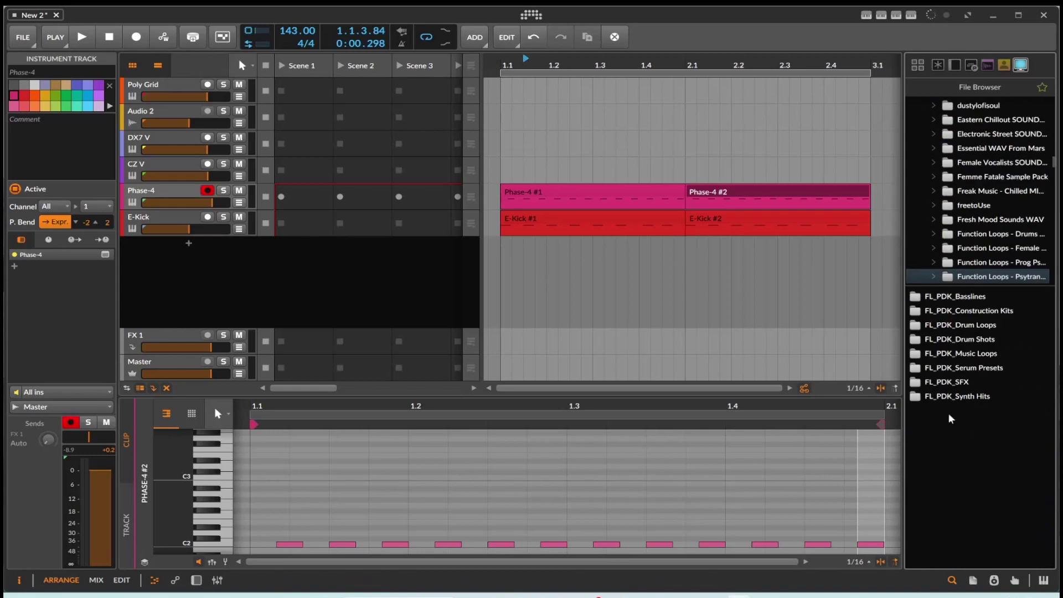
{"action": "double_click", "coordinate": [953, 384]}
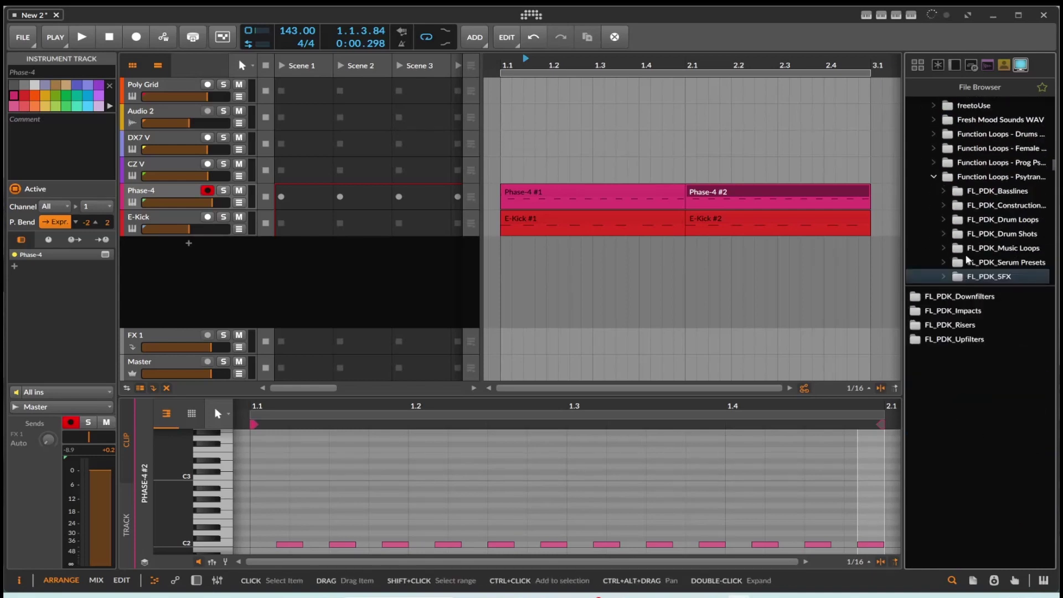
{"action": "double_click", "coordinate": [961, 299]}
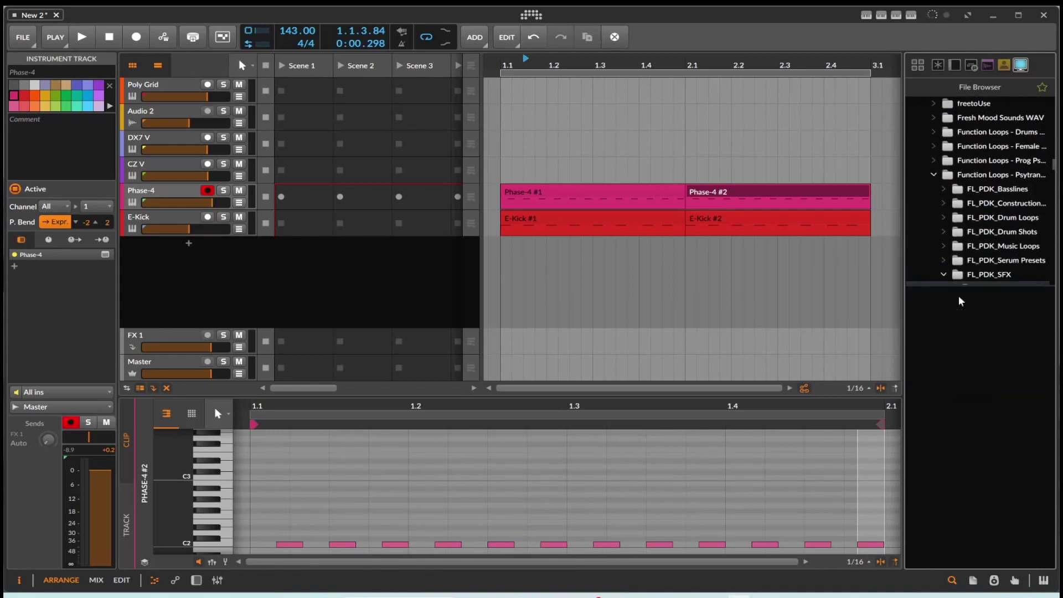
Step: Preview FL_PDK_138_03_Downfilter.wav and place it on a new audio track below E-Kick, starting at bar 1
{"action": "left_click", "coordinate": [983, 327]}
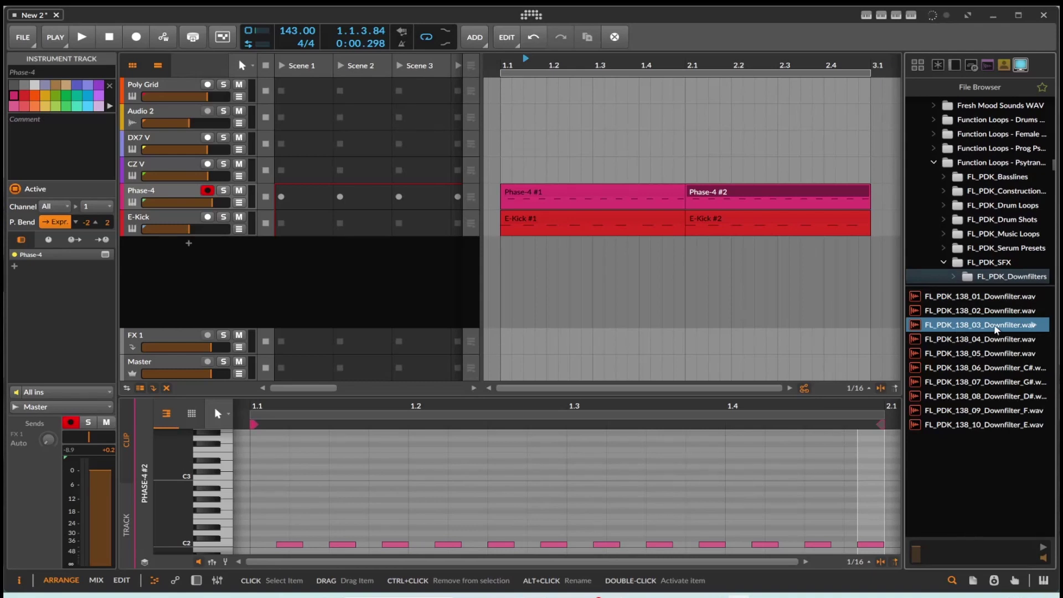
{"action": "scroll", "coordinate": [1011, 244], "scroll_direction": "down", "scroll_amount": 1}
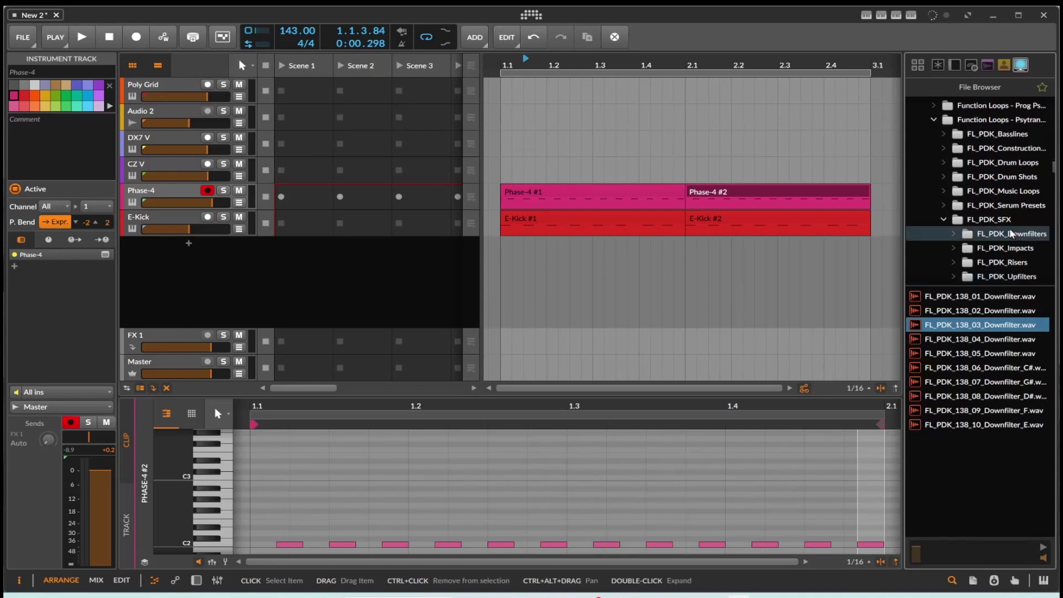
{"action": "scroll", "coordinate": [1021, 245], "scroll_direction": "down", "scroll_amount": 1}
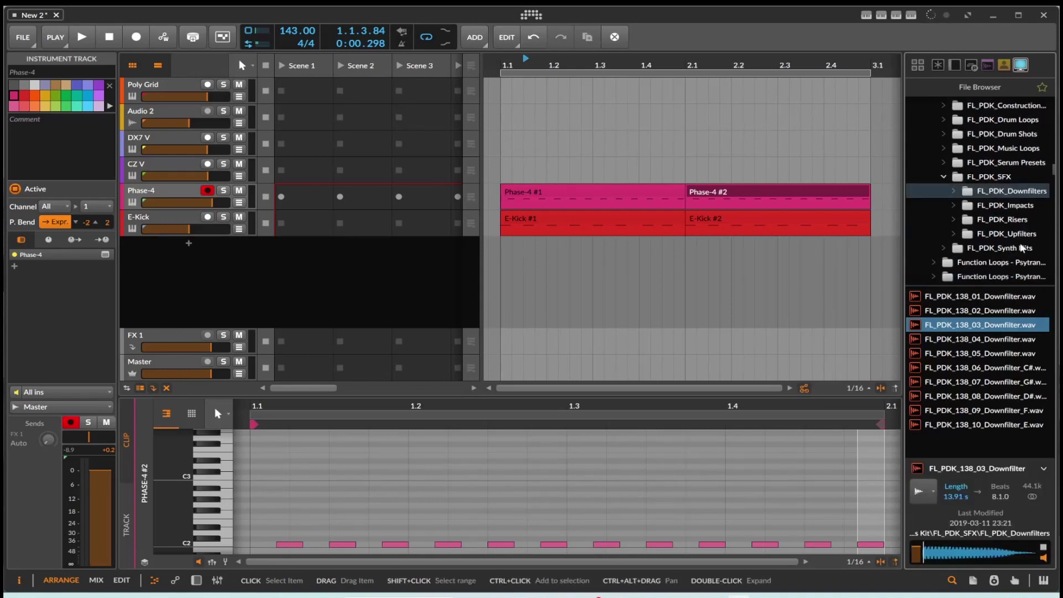
{"action": "left_click_drag", "start_coordinate": [980, 331], "coordinate": [505, 278]}
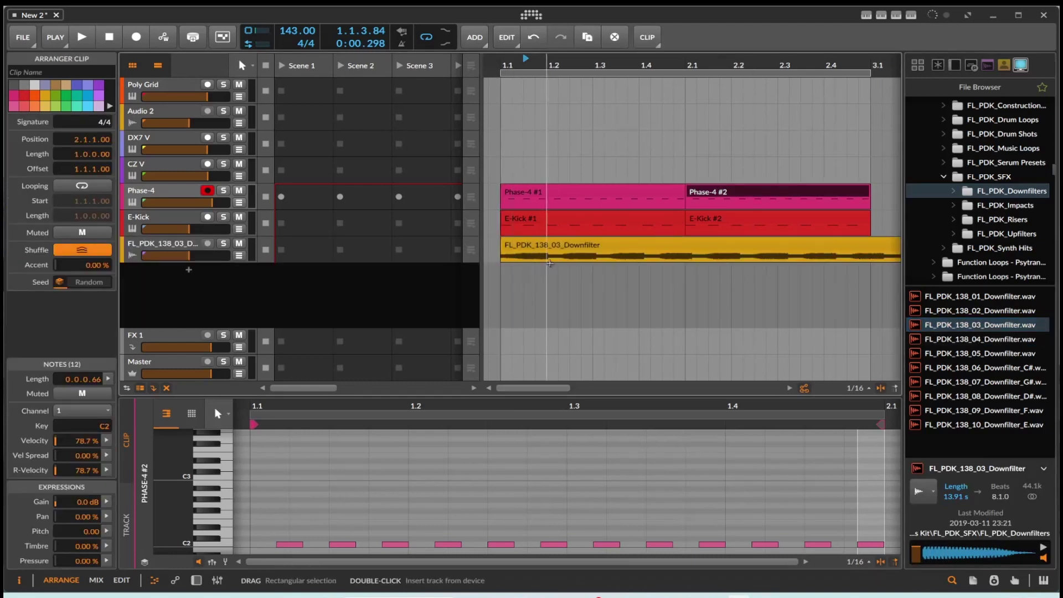
Step: Start playback and set the project tempo to 138 BPM
{"action": "key", "text": "space"}
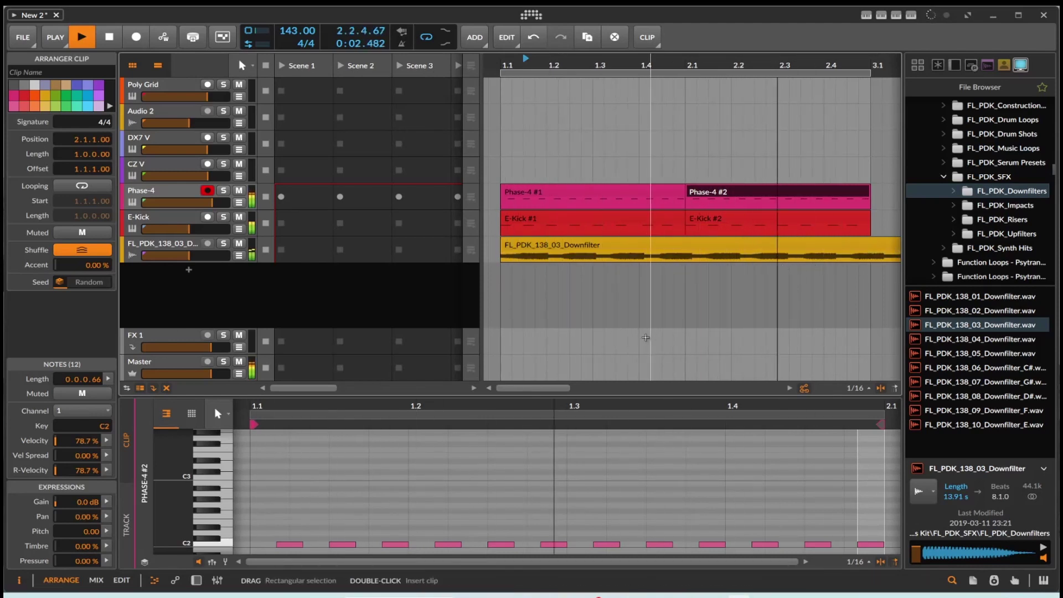
{"action": "left_click_drag", "start_coordinate": [298, 30], "coordinate": [297, 36]}
Step: Move the FL_PDK_138_03_Downfilter clip to 1.3.1.00, then extend its start back to 1.1.1.00
{"action": "scroll", "coordinate": [535, 317], "scroll_direction": "down", "scroll_amount": 2}
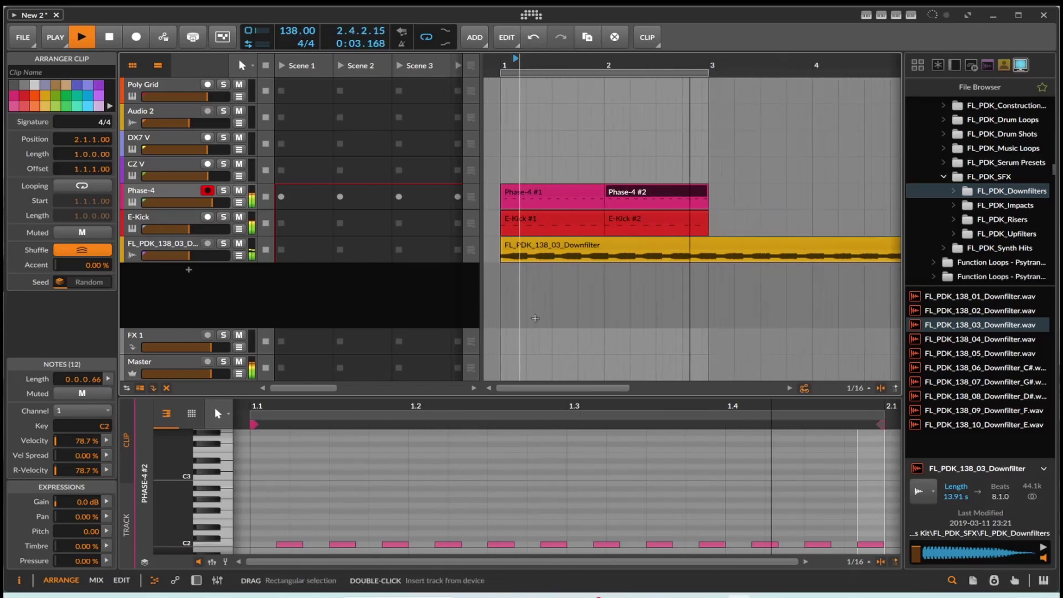
{"action": "scroll", "coordinate": [534, 318], "scroll_direction": "down", "scroll_amount": 2}
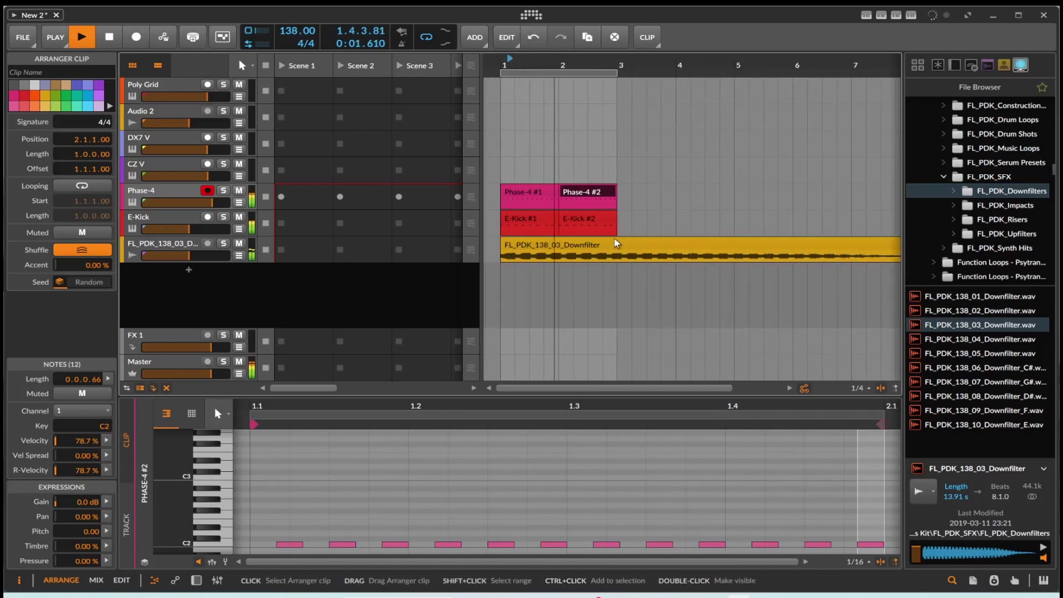
{"action": "left_click_drag", "start_coordinate": [616, 242], "coordinate": [624, 244]}
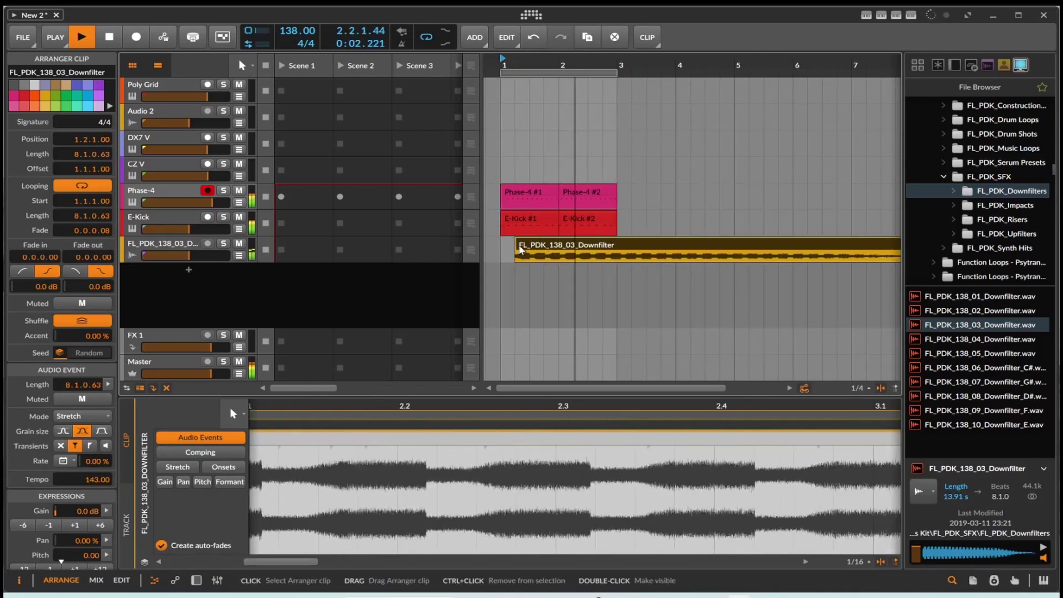
{"action": "left_click_drag", "start_coordinate": [578, 249], "coordinate": [593, 249]}
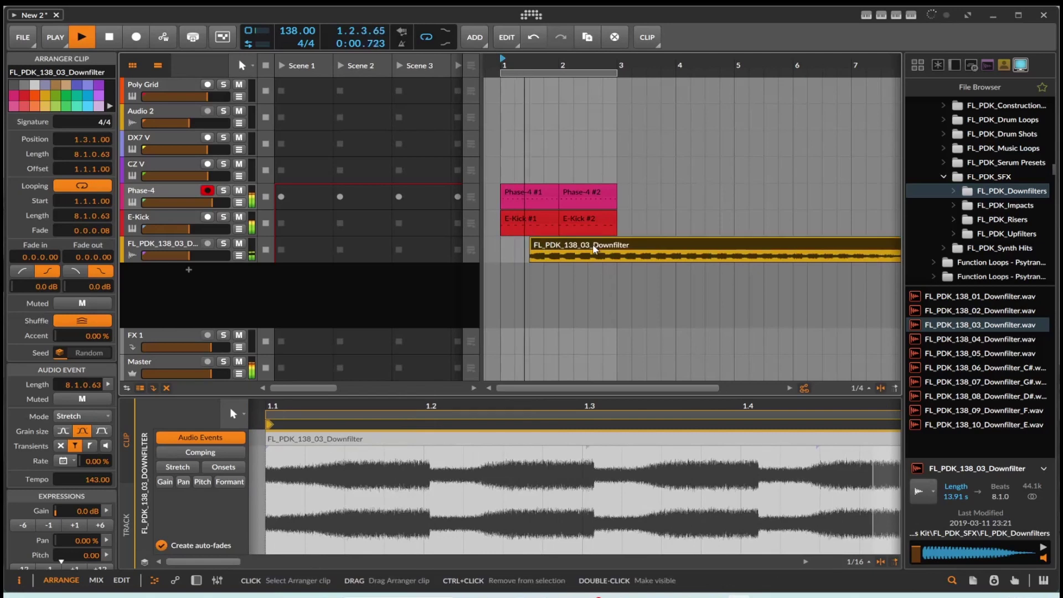
{"action": "left_click_drag", "start_coordinate": [530, 247], "coordinate": [500, 244]}
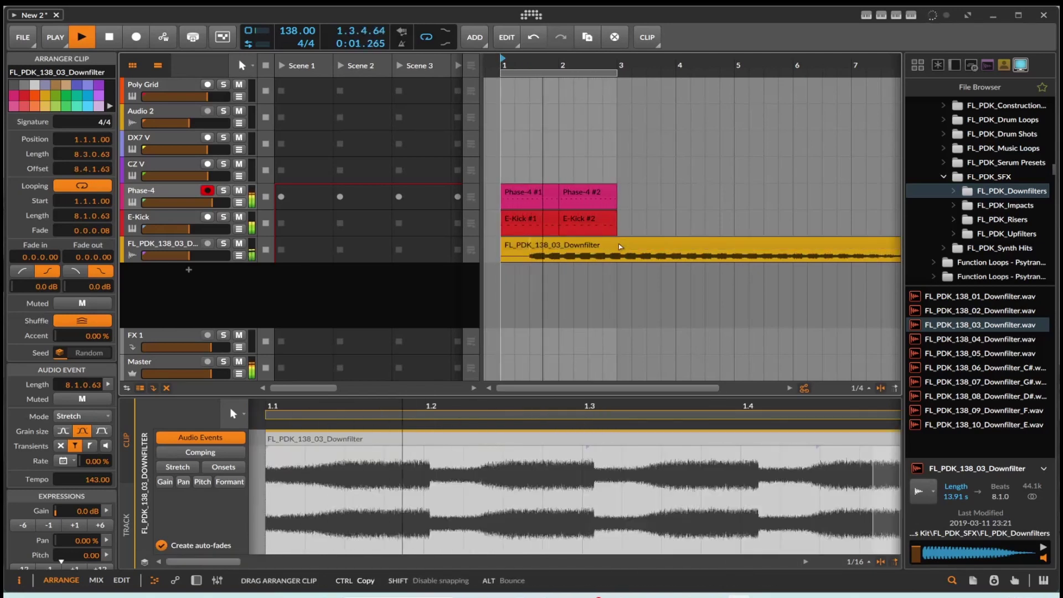
{"action": "left_click_drag", "start_coordinate": [620, 247], "coordinate": [601, 247]}
{"action": "double_click", "coordinate": [605, 252]}
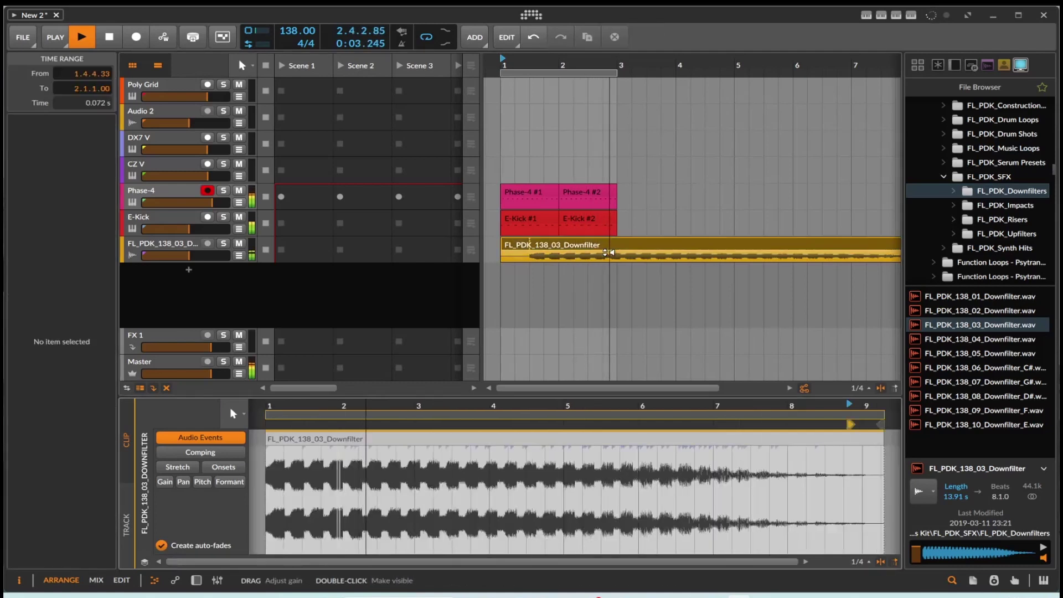
Step: Place FL_PDK_138_04_Downfilter.wav in the arrangement, move it to its own new track starting at 1.2.1.00, and stop playback
{"action": "left_click", "coordinate": [977, 339]}
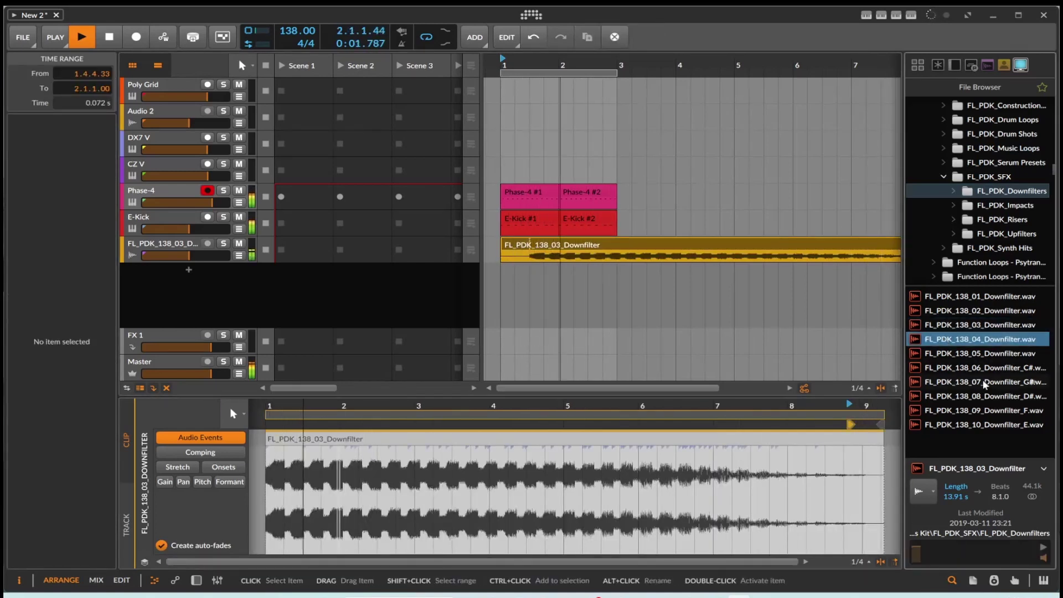
{"action": "left_click_drag", "start_coordinate": [977, 338], "coordinate": [545, 255]}
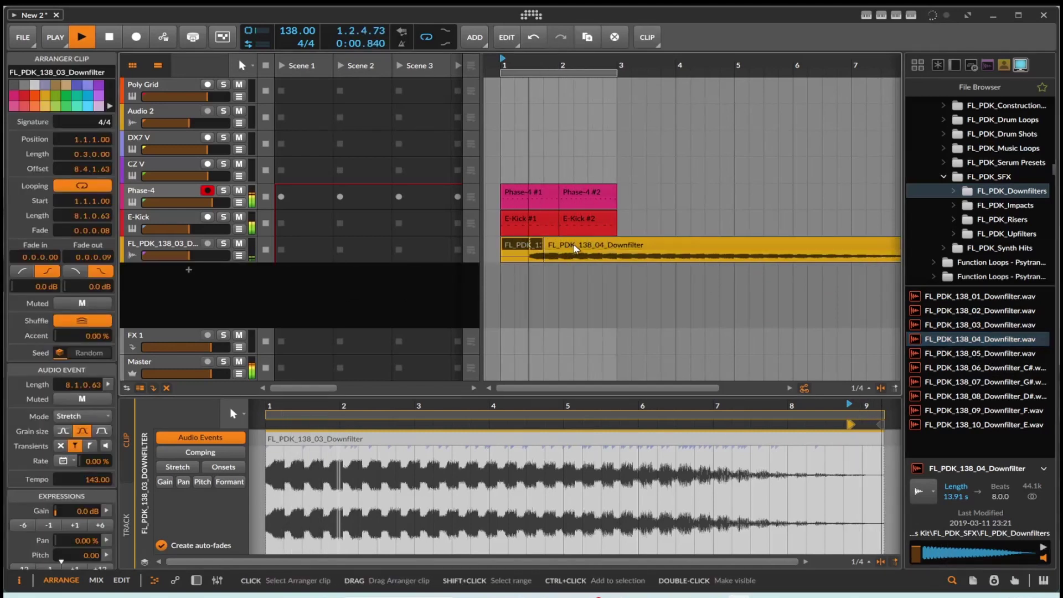
{"action": "left_click_drag", "start_coordinate": [576, 249], "coordinate": [627, 270]}
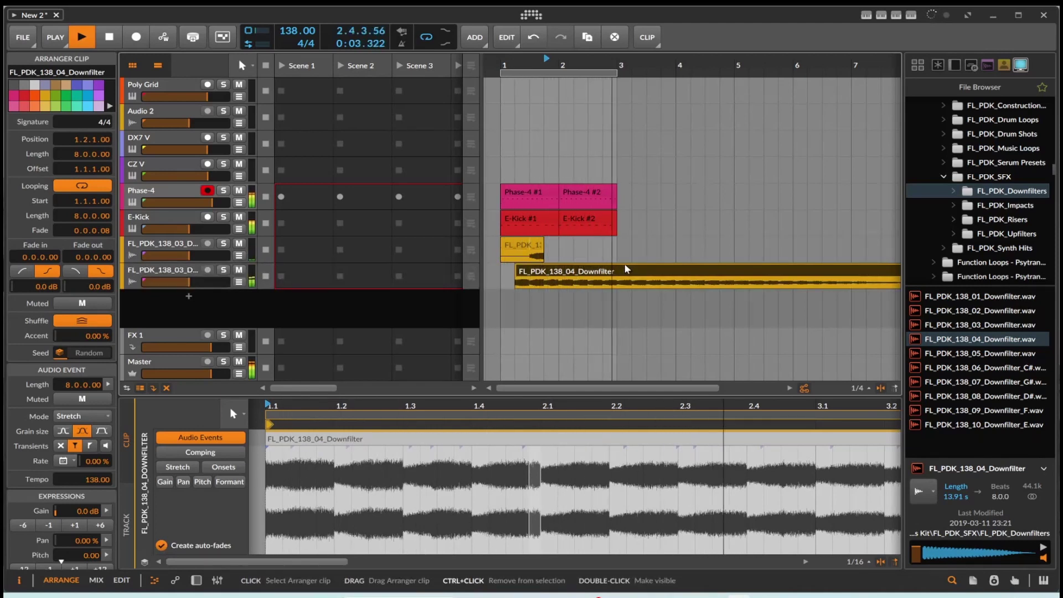
{"action": "left_click", "coordinate": [117, 46]}
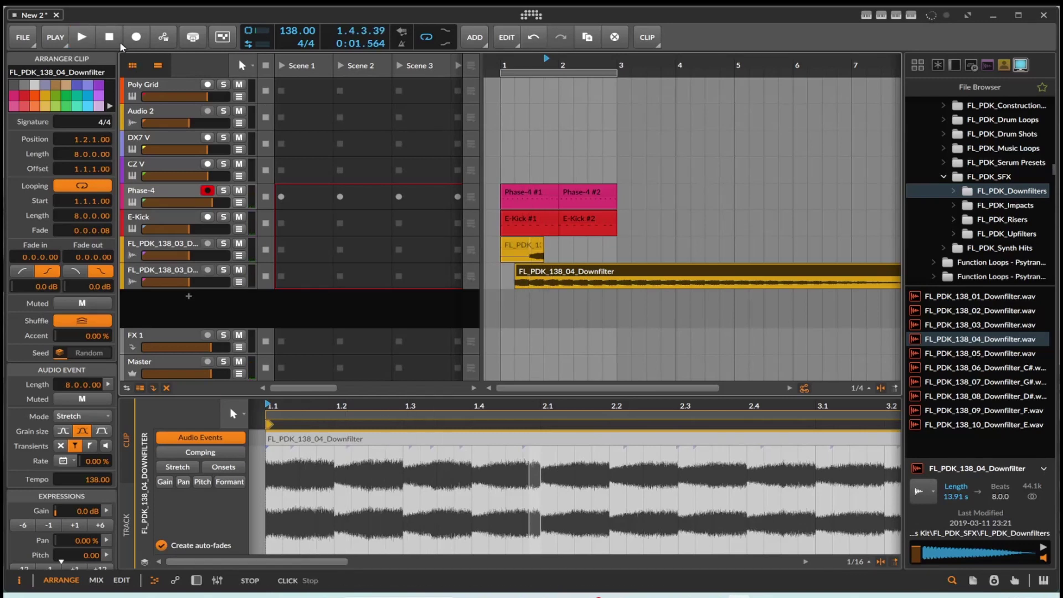
Step: Show the Phase-4 track's device chain and add a Curves modulator to the Phase-4 synth
{"action": "left_click", "coordinate": [161, 195]}
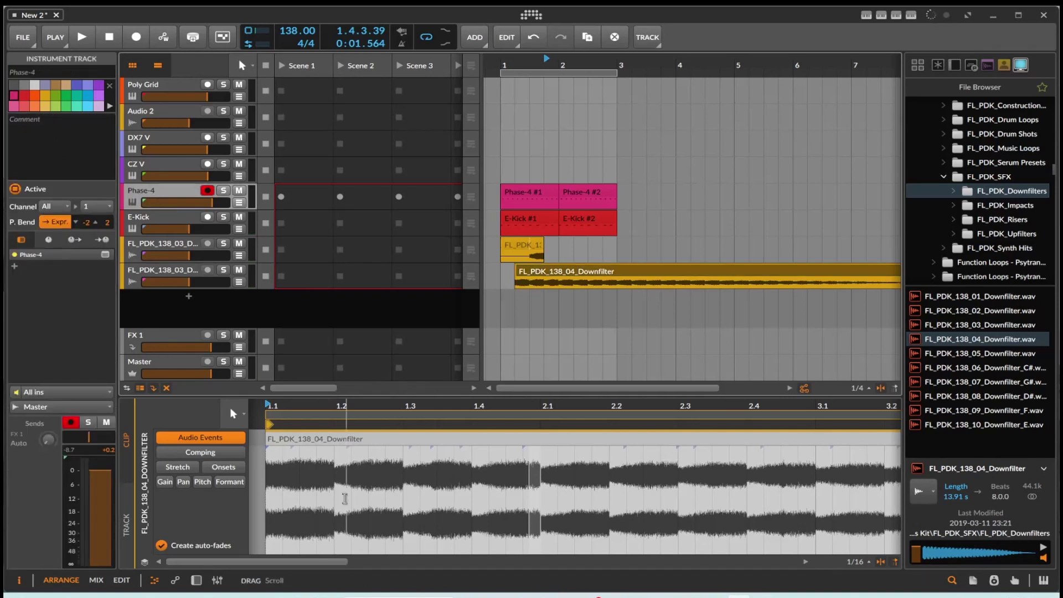
{"action": "left_click", "coordinate": [195, 580]}
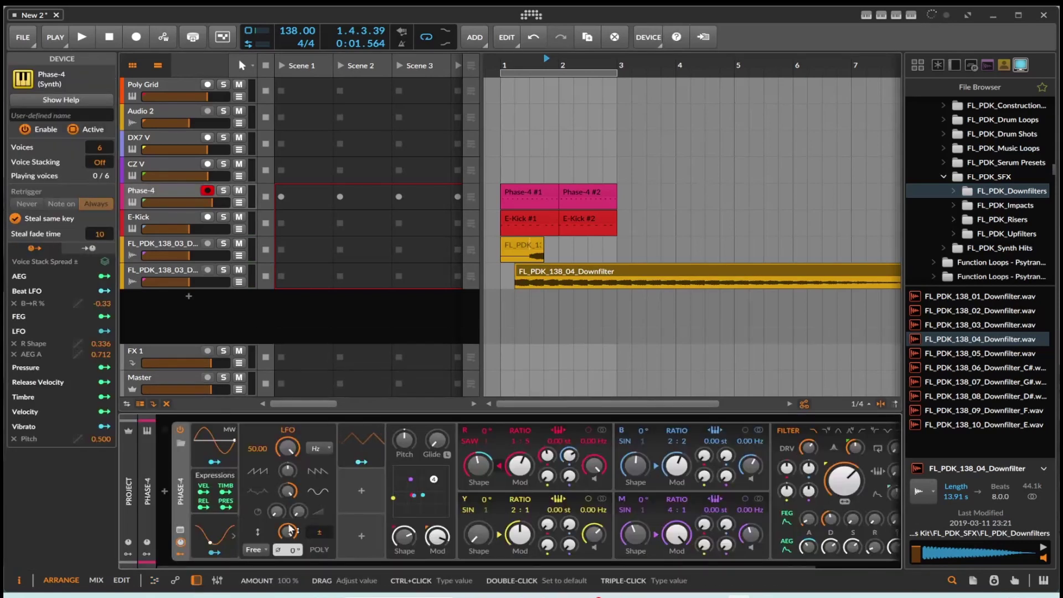
{"action": "left_click", "coordinate": [360, 490]}
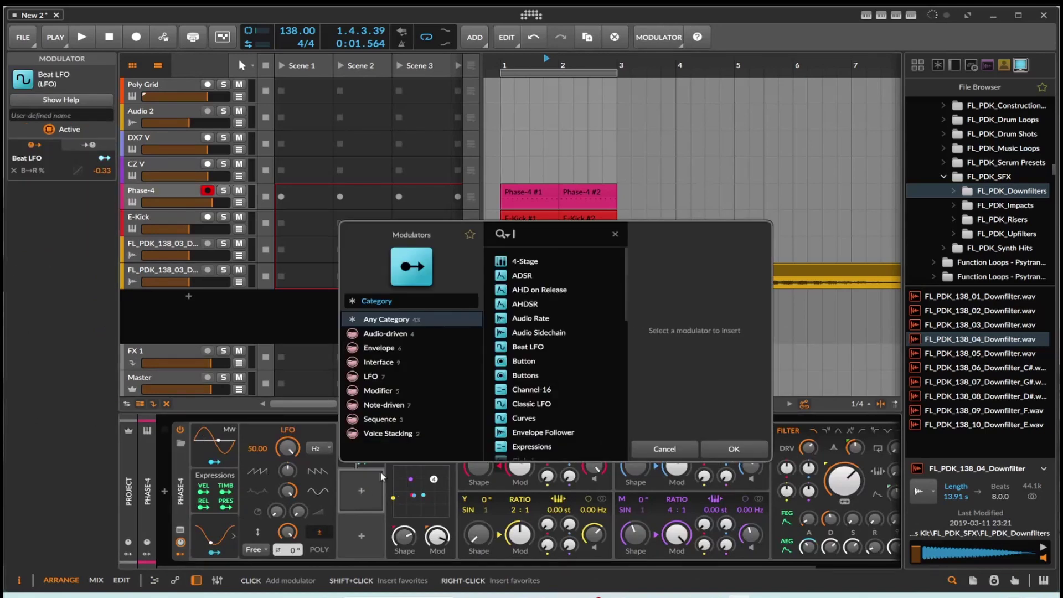
{"action": "left_click", "coordinate": [523, 419]}
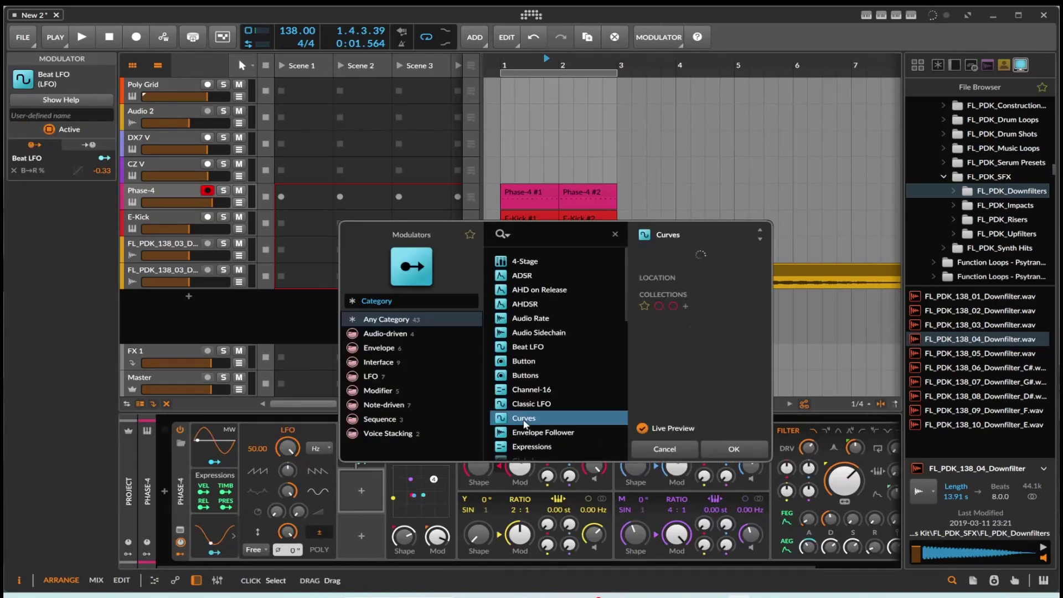
{"action": "double_click", "coordinate": [523, 419]}
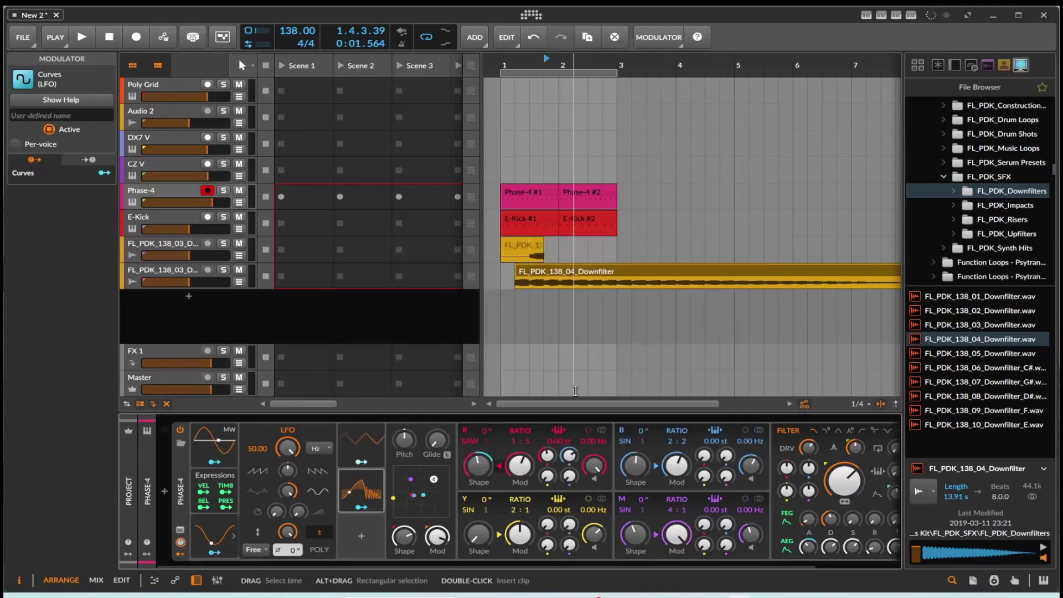
Step: Map the Curves modulator to Phase-4's Y→R modulation at 0.464 and to Y Shape at 0.304
{"action": "left_click", "coordinate": [358, 512]}
{"action": "left_click", "coordinate": [546, 474]}
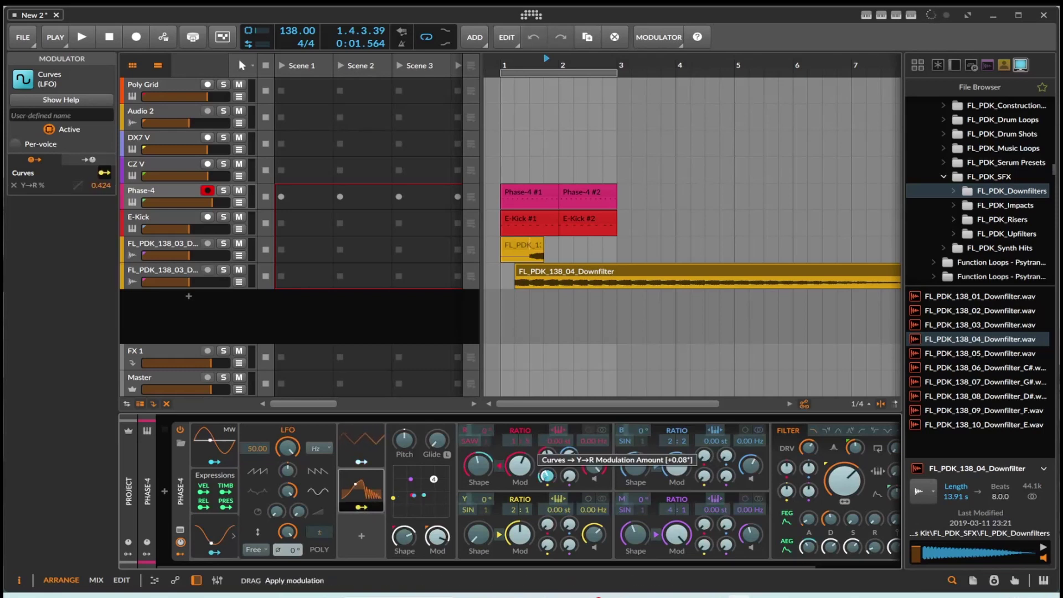
{"action": "left_click", "coordinate": [361, 507]}
{"action": "left_click_drag", "start_coordinate": [477, 535], "coordinate": [478, 522]}
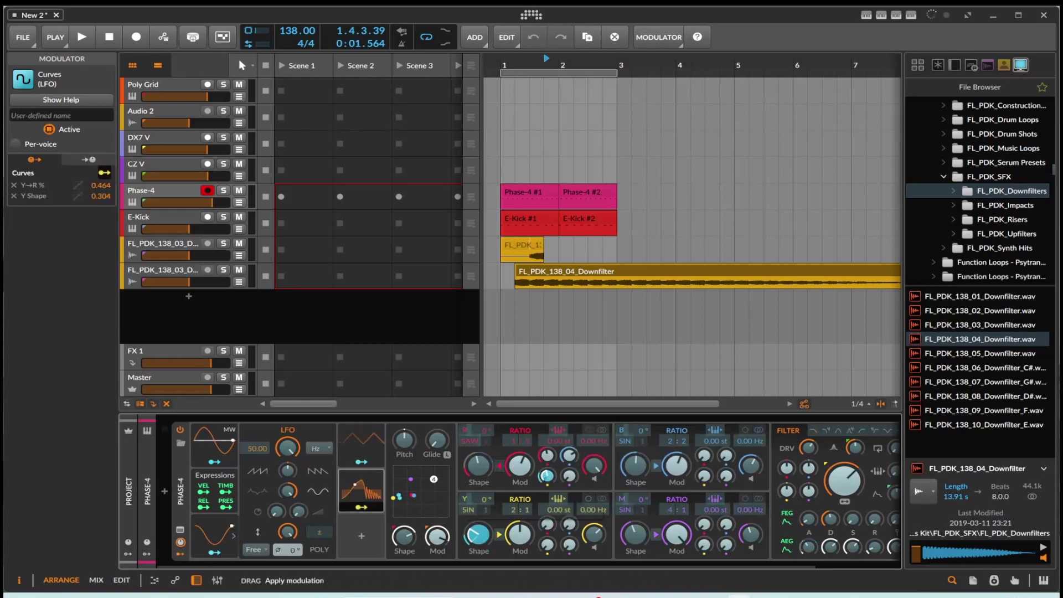
Step: Map Curves also to M Shape at -0.19, Y→M at 0.232, R→M at 0.032 and the overall Shape at -0.40
{"action": "left_click_drag", "start_coordinate": [661, 545], "coordinate": [711, 529]}
{"action": "left_click", "coordinate": [360, 506]}
{"action": "left_click", "coordinate": [360, 506]}
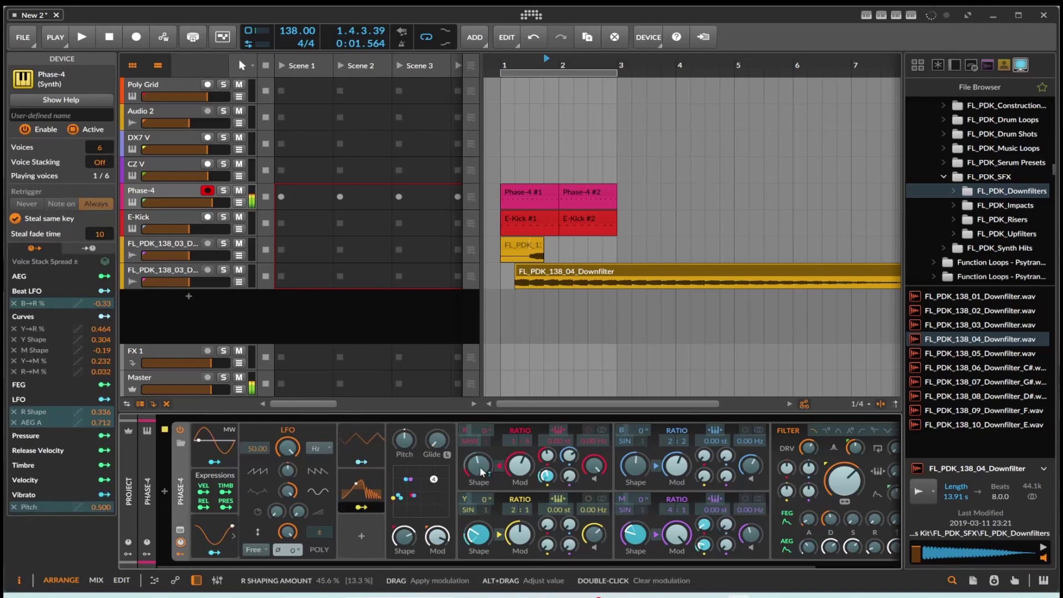
{"action": "left_click", "coordinate": [363, 508]}
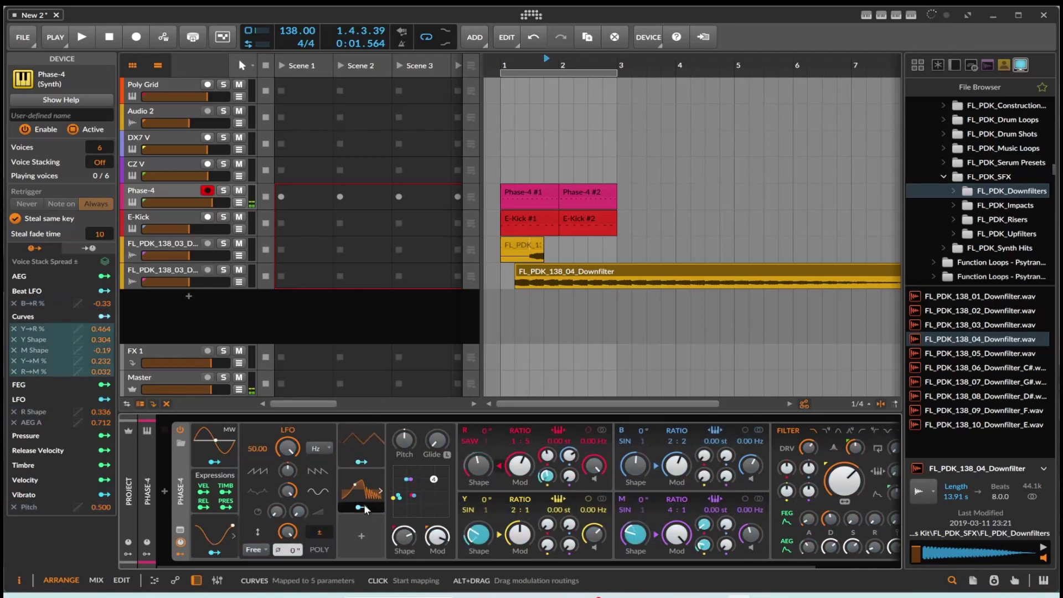
{"action": "left_click_drag", "start_coordinate": [395, 535], "coordinate": [404, 541]}
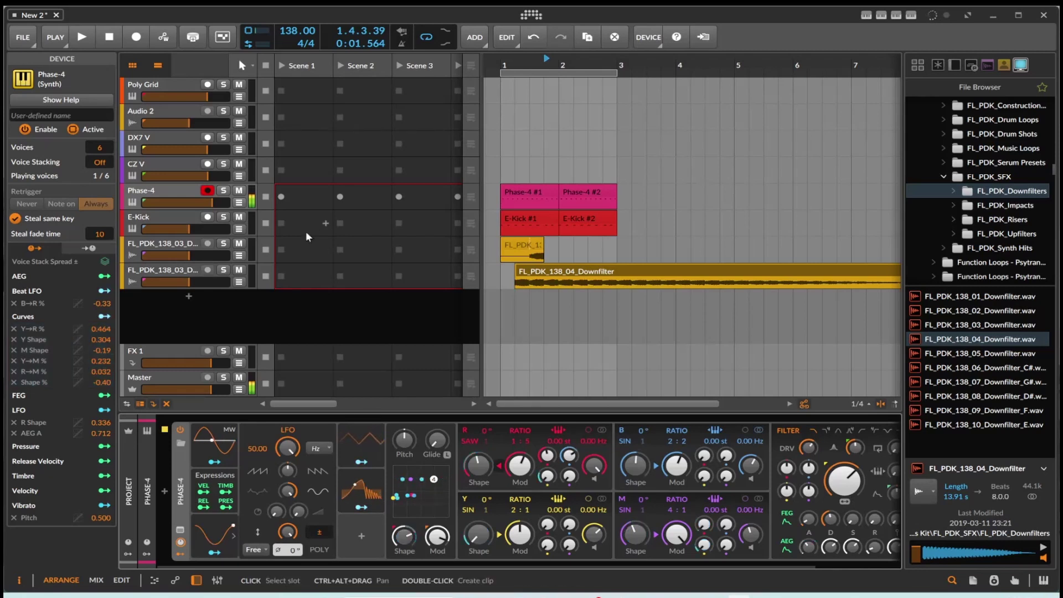
Step: Play the arrangement to hear the Curves modulation on Phase-4 with the kick and downfilters, and stop playback
{"action": "left_click", "coordinate": [97, 34]}
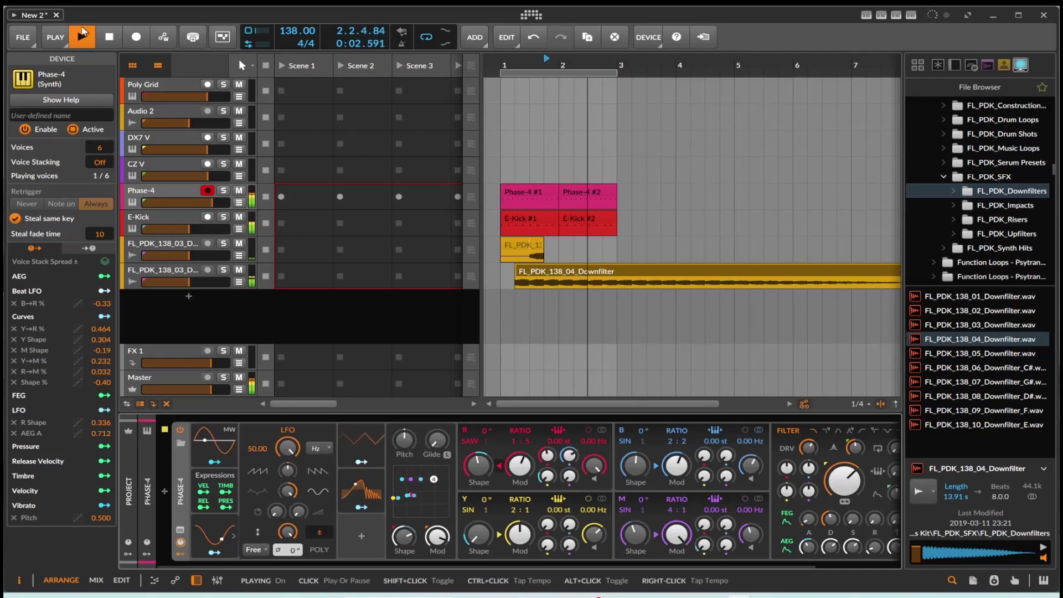
{"action": "left_click", "coordinate": [107, 41]}
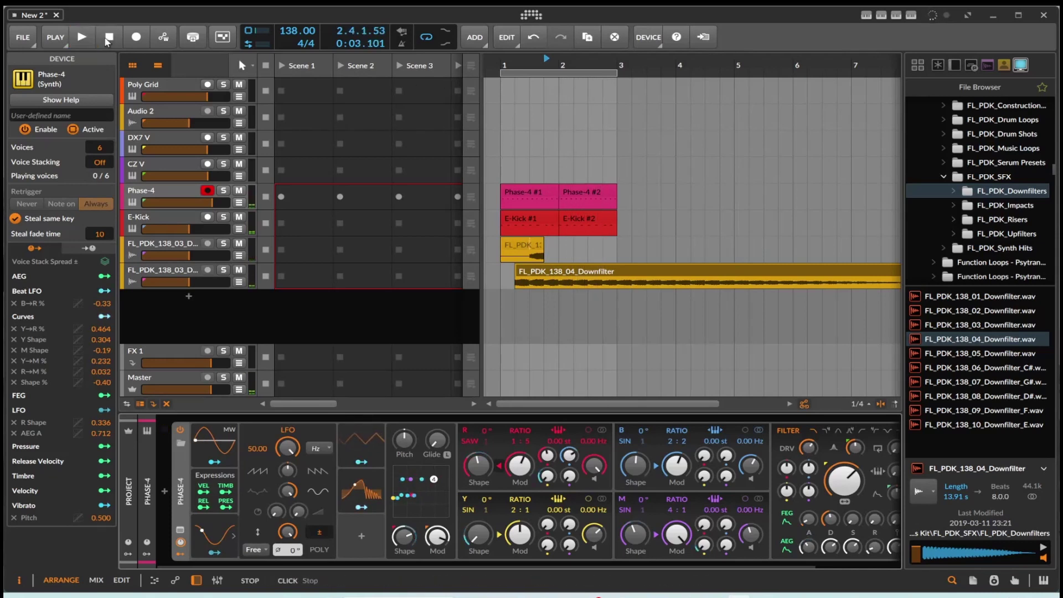